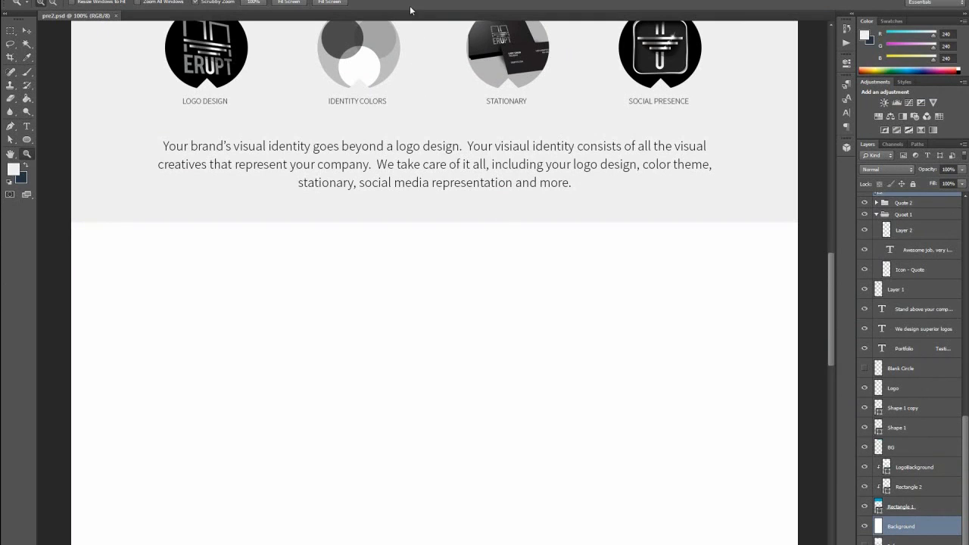
pyautogui.click(10, 31)
pyautogui.moveTo(831, 288)
pyautogui.mouseDown()
pyautogui.moveTo(823, 163)
pyautogui.moveTo(819, 281)
pyautogui.mouseUp()
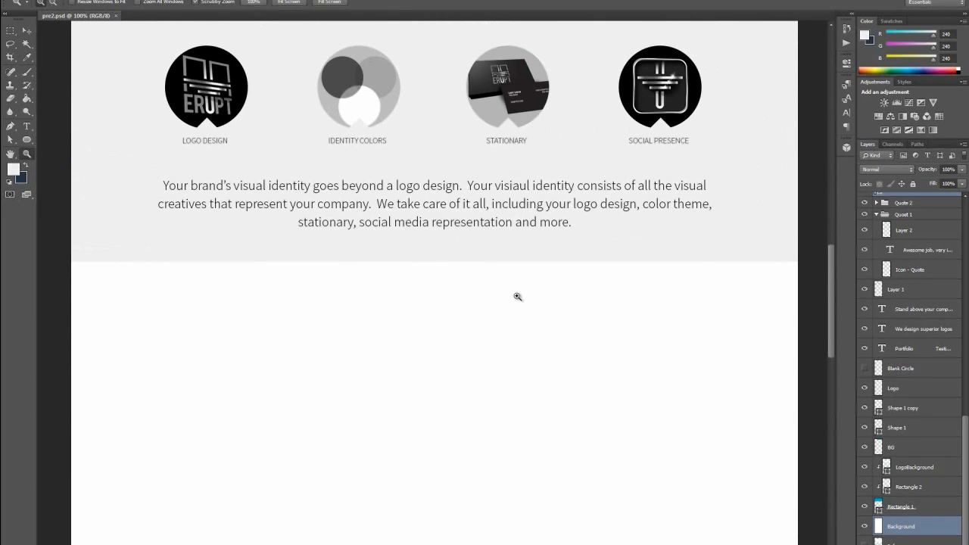
pyautogui.scroll(-3, 518, 297)
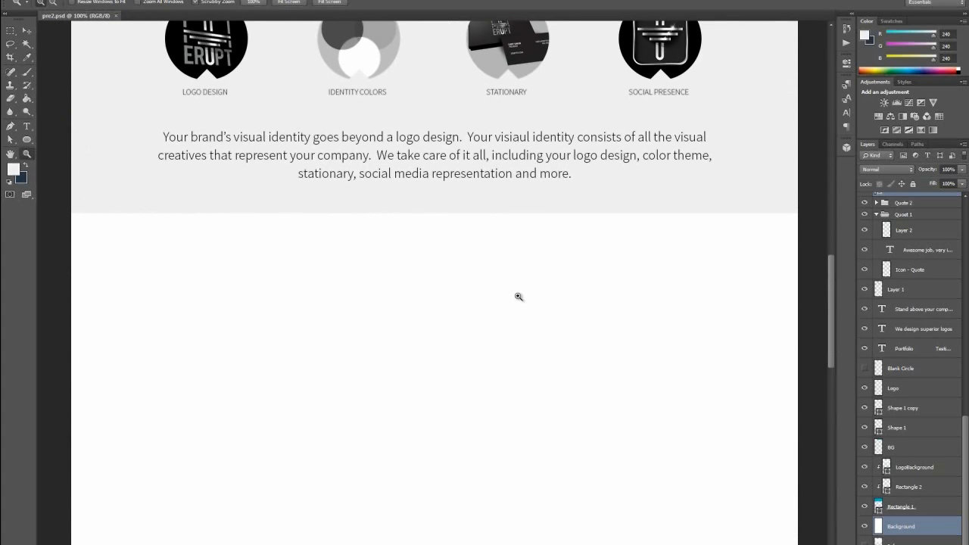
pyautogui.moveTo(831, 295); pyautogui.dragTo(815, 179)
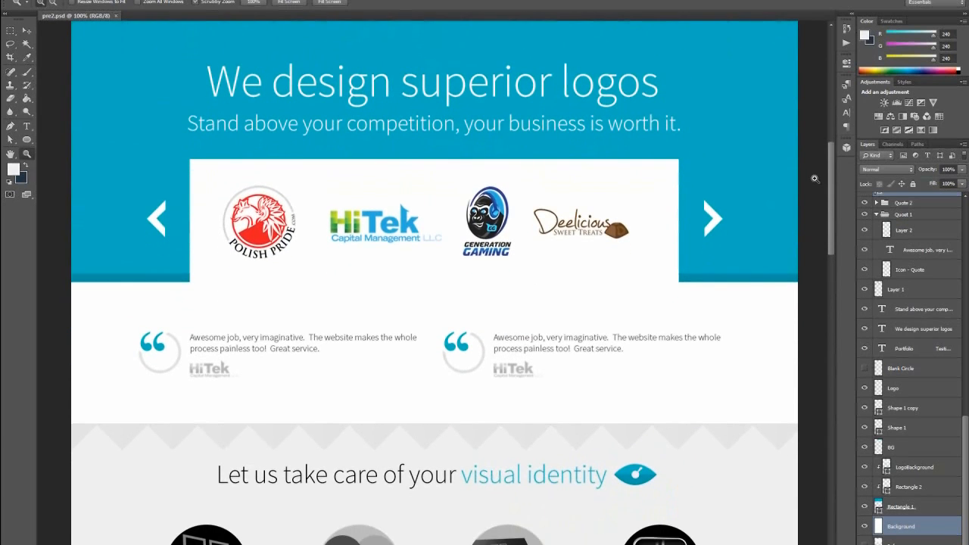
pyautogui.moveTo(815, 179); pyautogui.dragTo(609, 284)
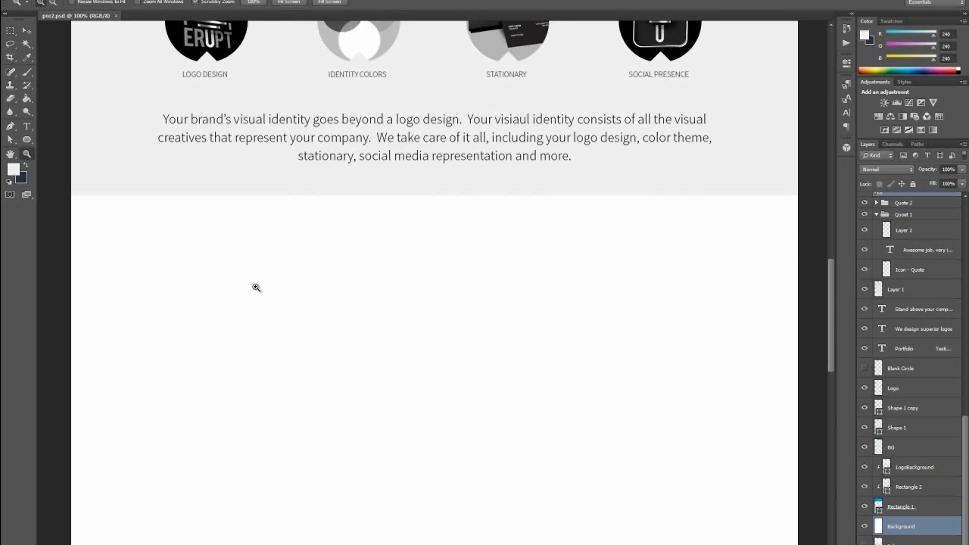
# Show the Blank Circle layer and move its ring into the empty white area below the visual identity section
pyautogui.click(901, 371)
pyautogui.click(865, 369)
pyautogui.click(865, 369)
pyautogui.click(864, 370)
pyautogui.click(27, 31)
pyautogui.moveTo(303, 68); pyautogui.dragTo(311, 232)
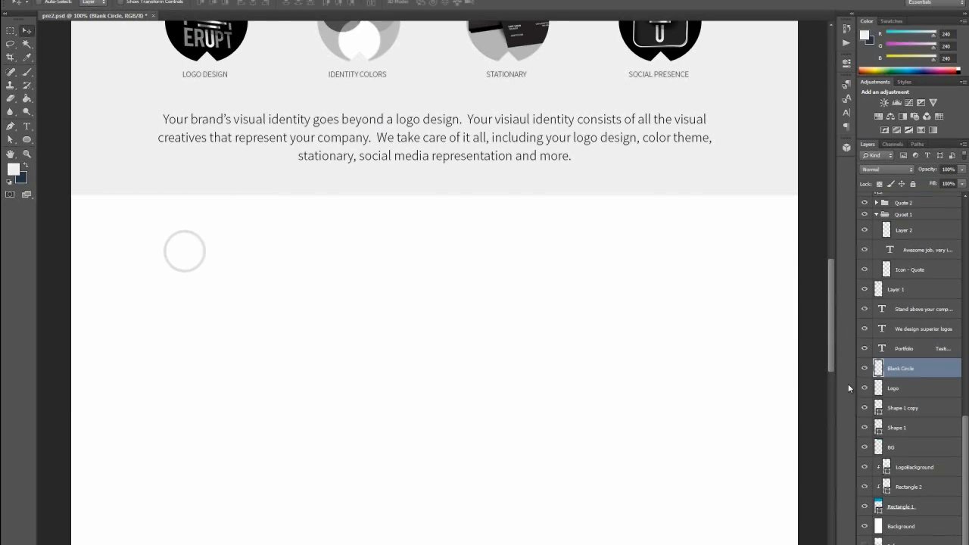
# Duplicate the Blank Circle layer and place the copy just to the right of the original ring
pyautogui.rightClick(902, 369)
pyautogui.click(823, 186)
pyautogui.press('Return')
pyautogui.moveTo(209, 253); pyautogui.dragTo(263, 247)
# Duplicate the two rings together and place the copies to their right, making a row of four
pyautogui.keyDown('shift'); pyautogui.click(943, 390); pyautogui.keyUp('shift')
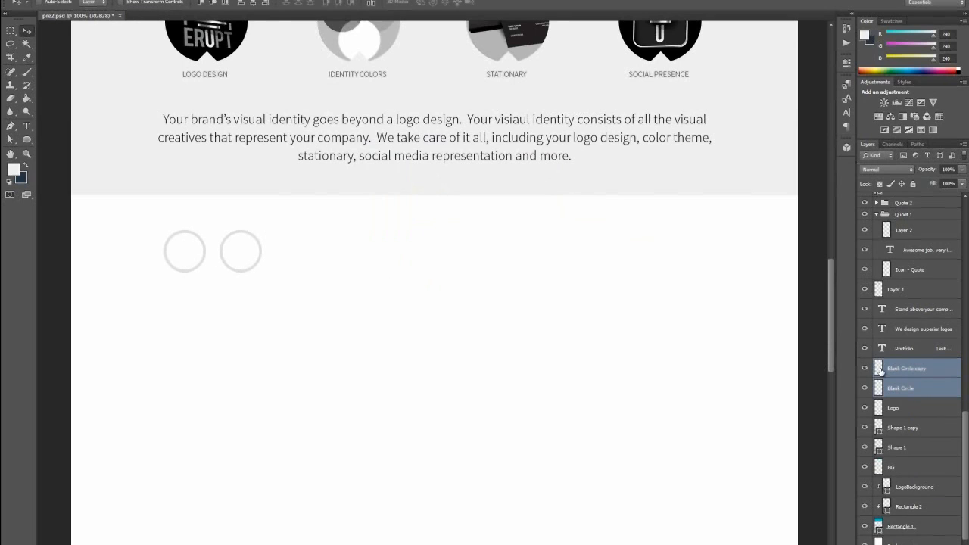
pyautogui.rightClick(943, 388)
pyautogui.rightClick(908, 375)
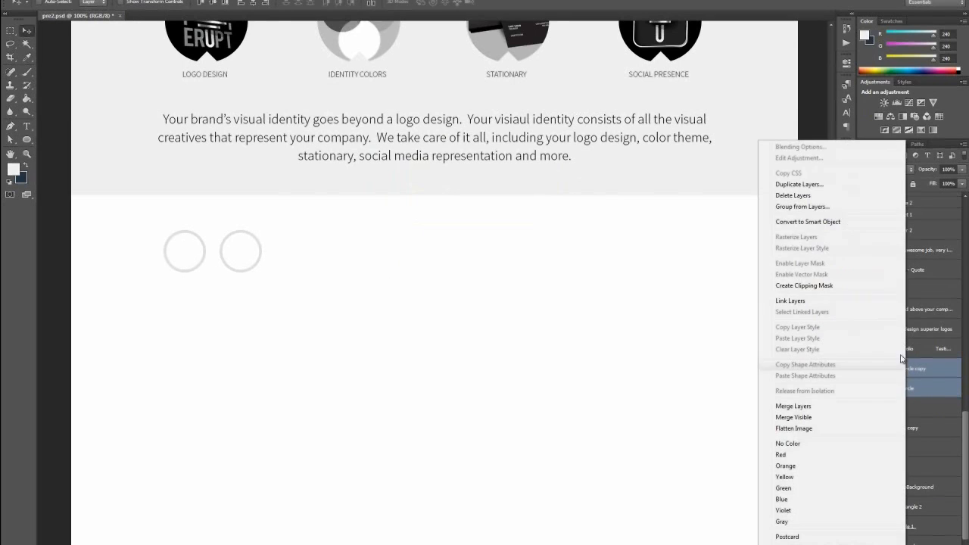
pyautogui.click(804, 184)
pyautogui.click(572, 166)
pyautogui.moveTo(260, 253); pyautogui.dragTo(376, 258)
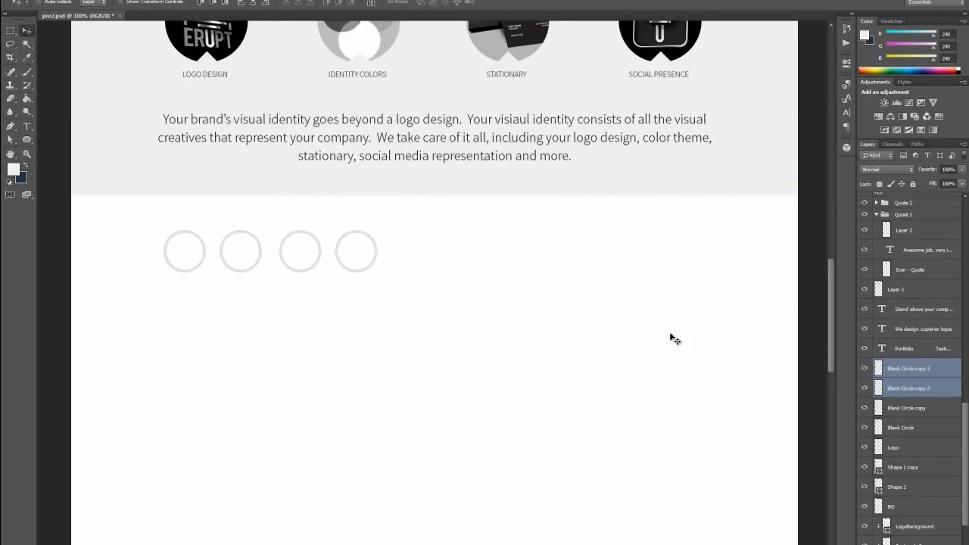
# Duplicate the third and fourth rings and place the copies at the row's right end, making six
pyautogui.rightClick(914, 374)
pyautogui.click(801, 188)
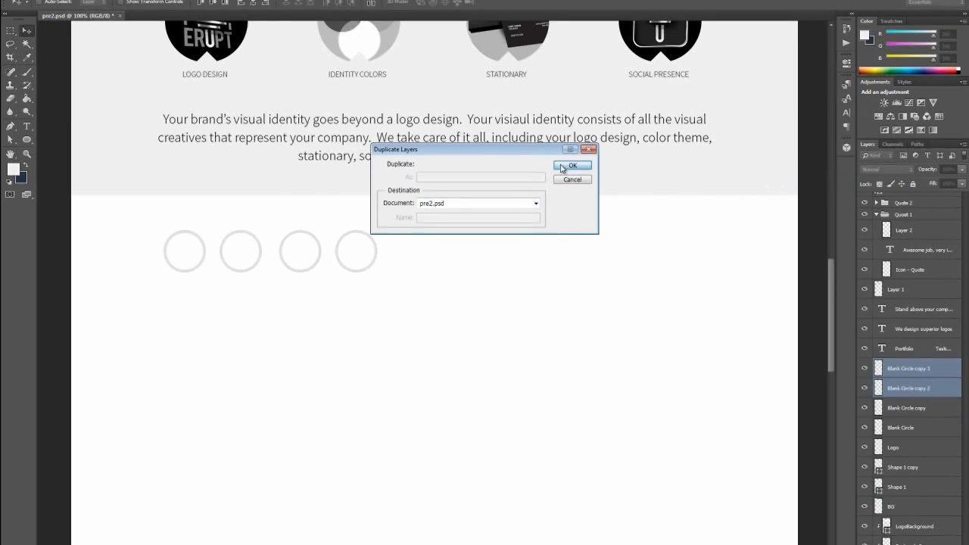
pyautogui.click(570, 165)
pyautogui.moveTo(376, 258); pyautogui.dragTo(488, 253)
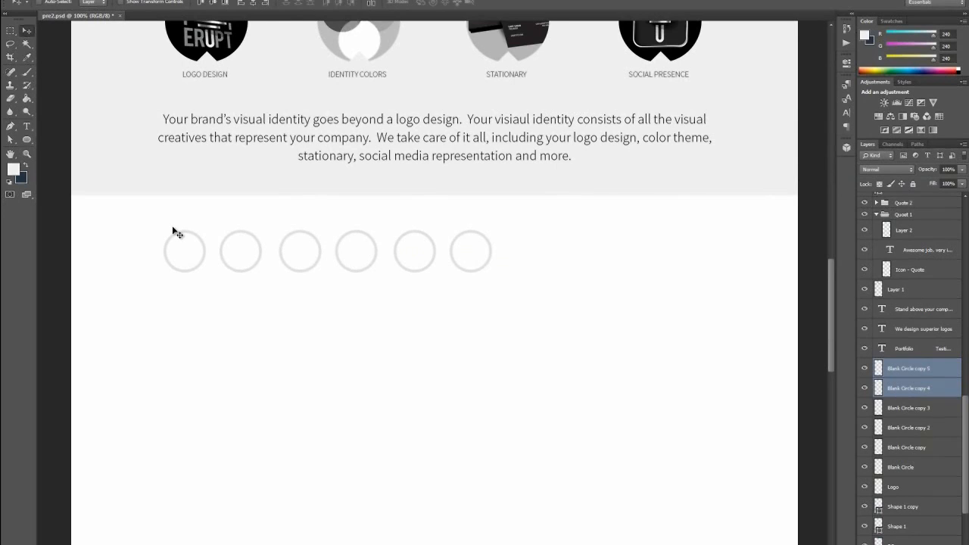
# Select the layer of the first ring in the row from the canvas
pyautogui.press('z')
pyautogui.moveTo(179, 264); pyautogui.dragTo(276, 294)
pyautogui.scroll(1, 276, 295)
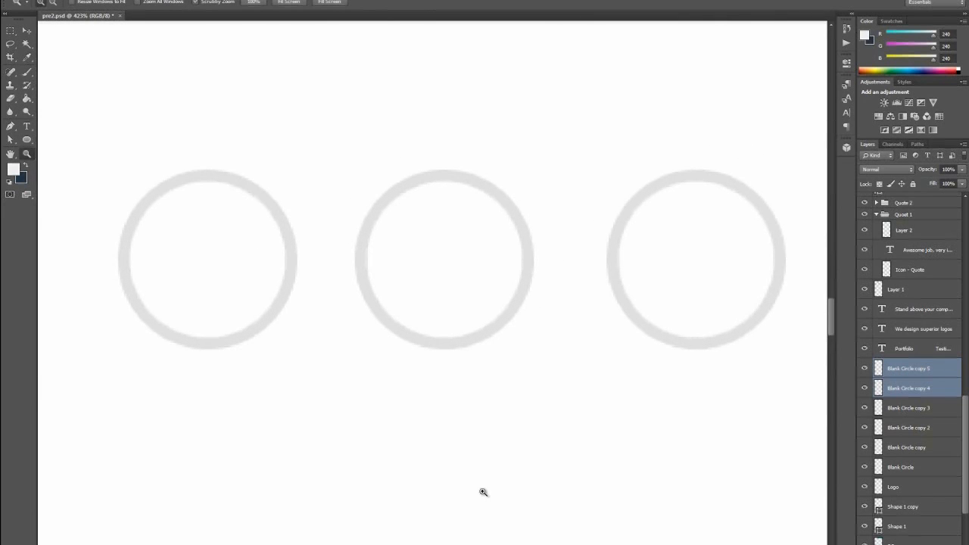
pyautogui.hscroll(-3, 276, 294)
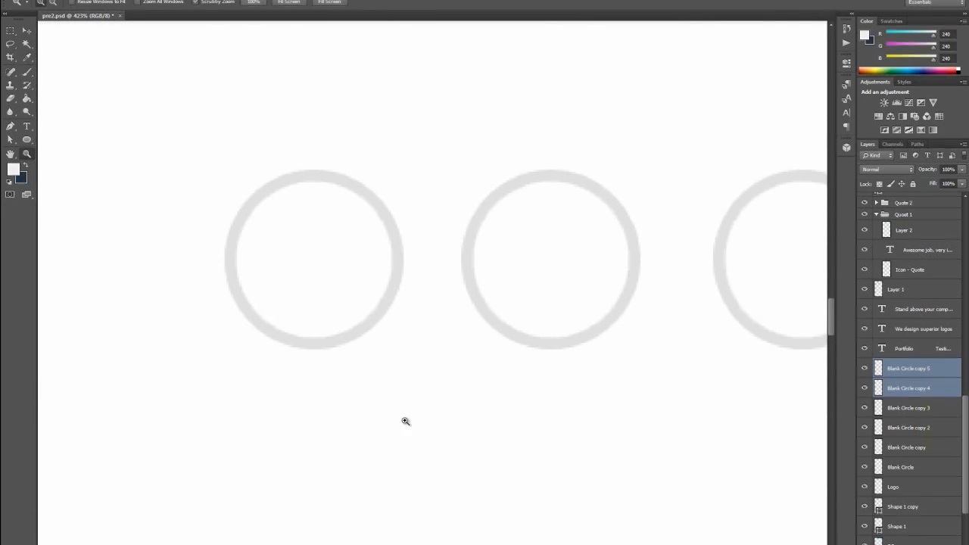
pyautogui.scroll(1, 368, 363)
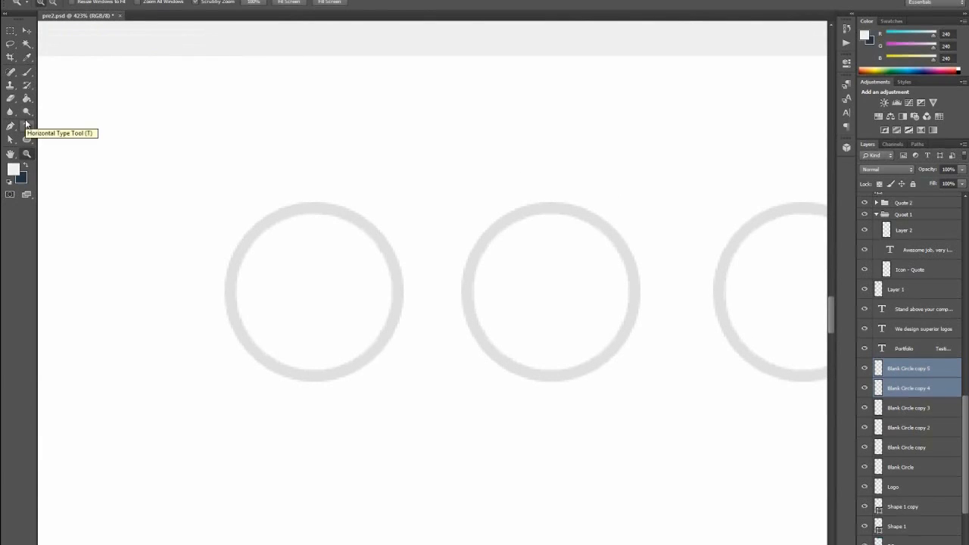
pyautogui.click(11, 34)
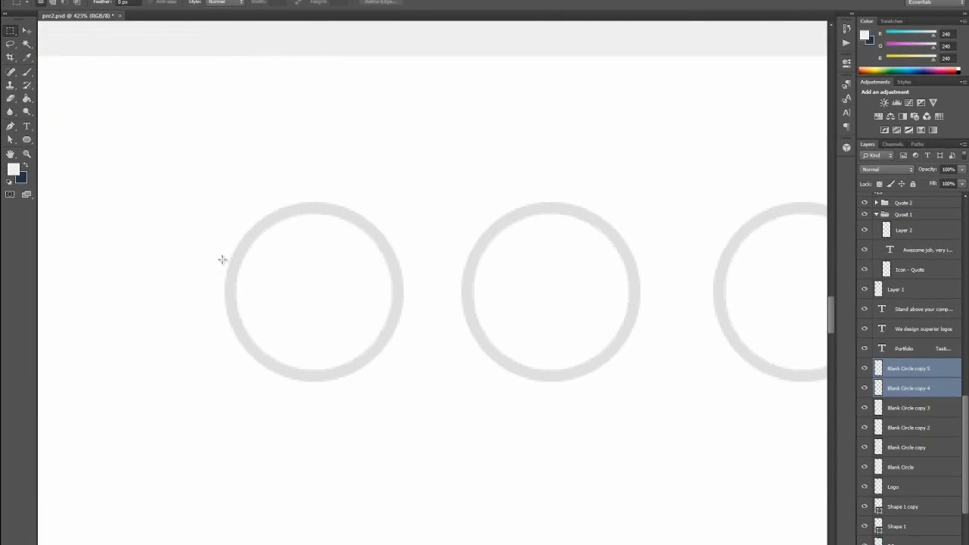
pyautogui.click(26, 31)
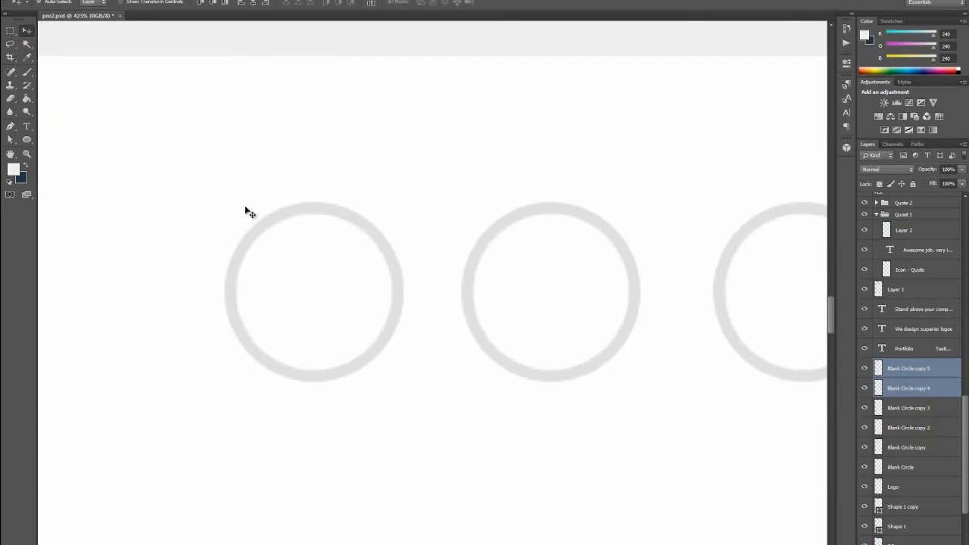
pyautogui.click(295, 221)
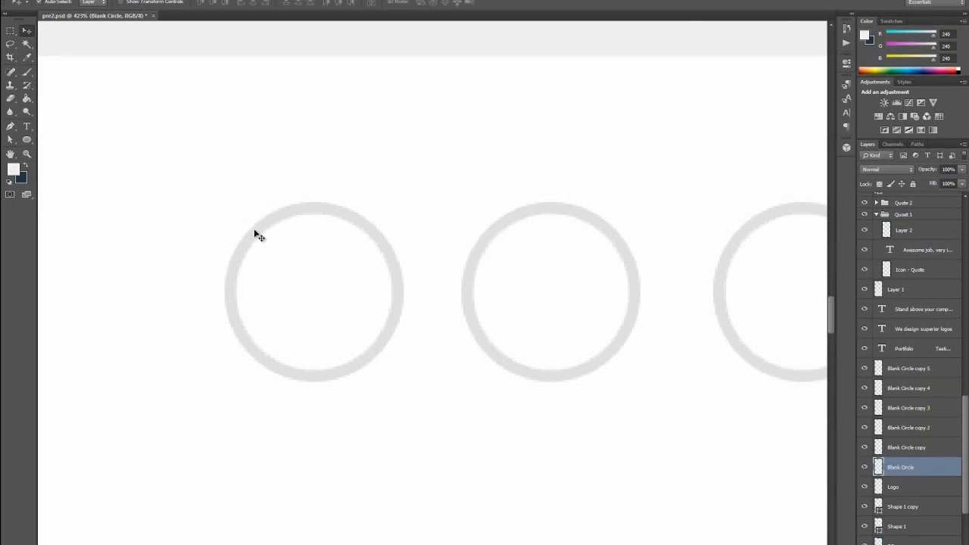
# Sample the blue of the logo banner as the foreground color
pyautogui.click(26, 153)
pyautogui.rightClick(158, 146)
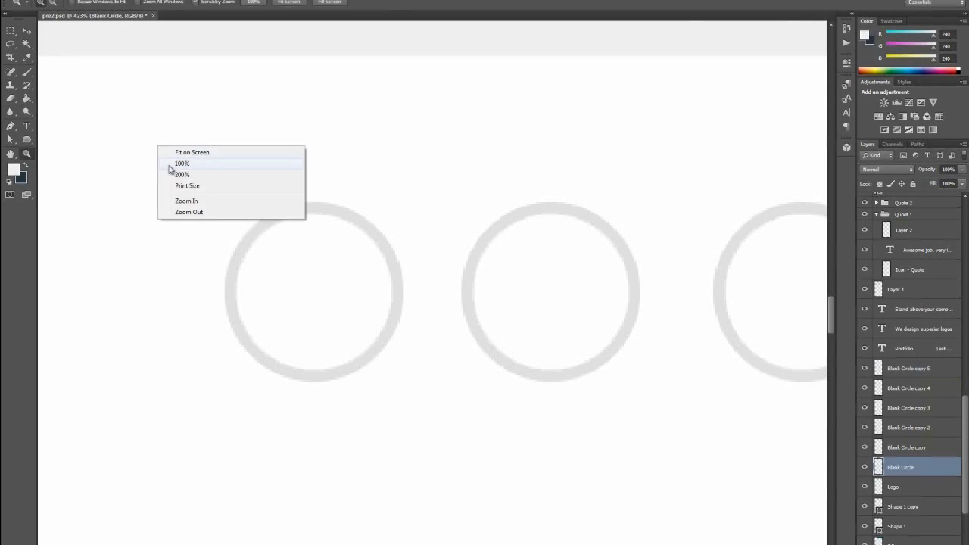
pyautogui.click(171, 164)
pyautogui.scroll(5, 400, 212)
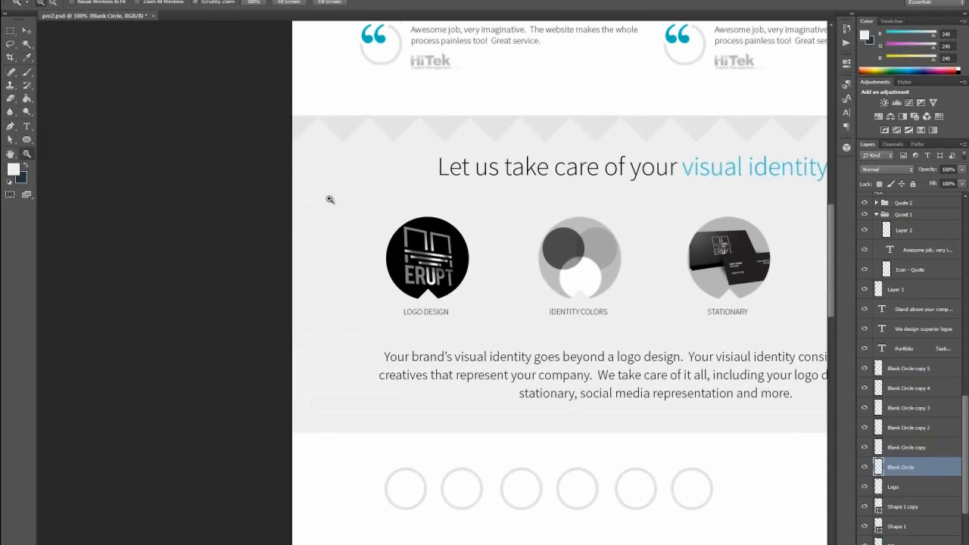
pyautogui.scroll(3, 331, 199)
pyautogui.click(26, 57)
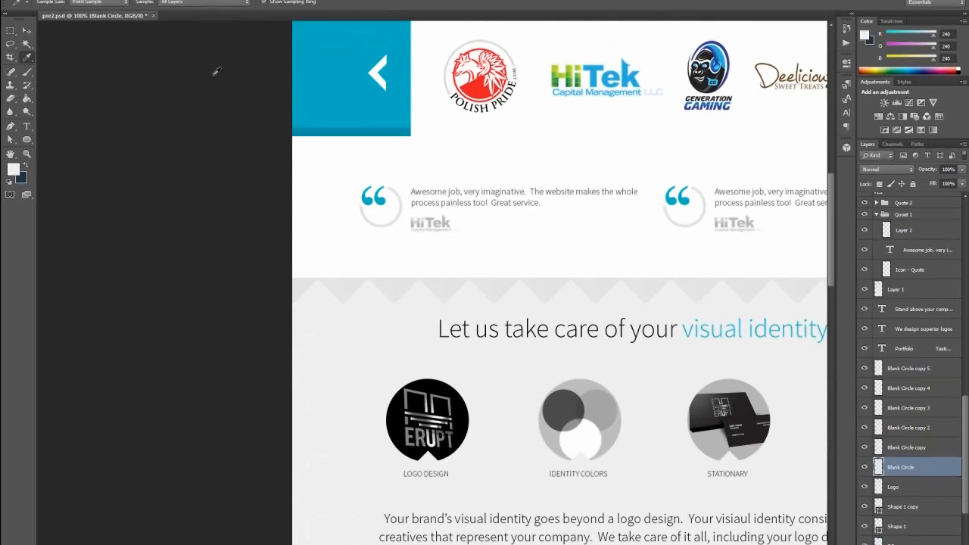
pyautogui.click(308, 77)
# Draw a blue square of about 22 px over the upper-left part of the first ring
pyautogui.scroll(-6, 394, 303)
pyautogui.click(28, 155)
pyautogui.moveTo(386, 320); pyautogui.dragTo(493, 395)
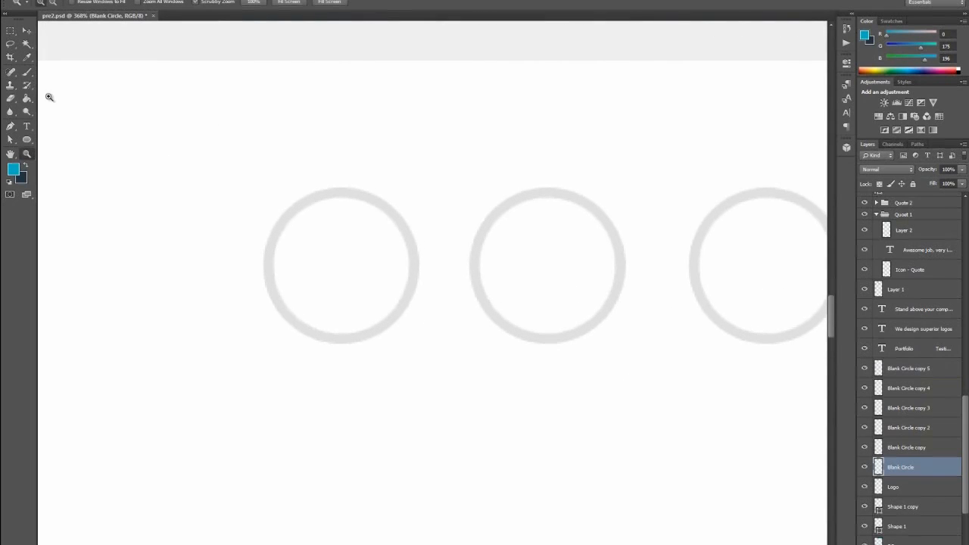
pyautogui.click(26, 139)
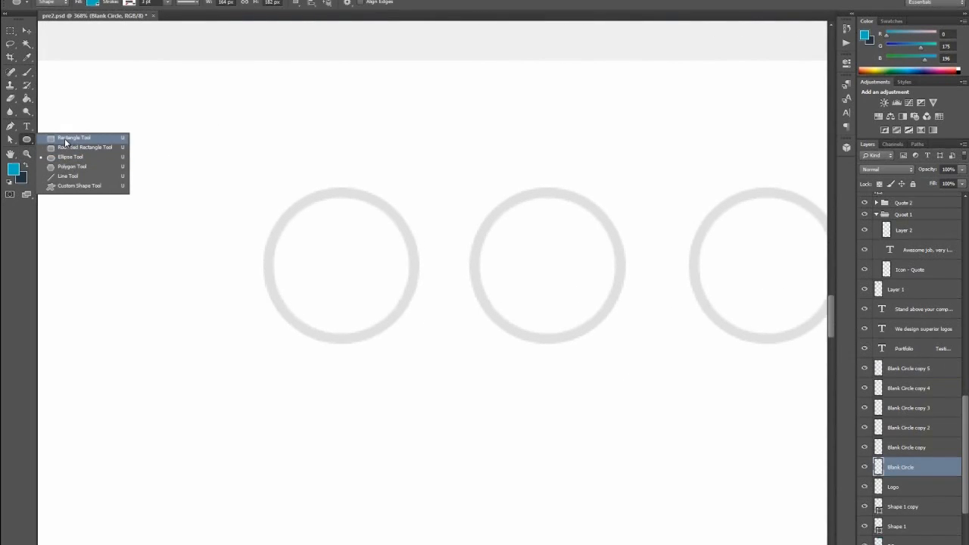
pyautogui.click(65, 140)
pyautogui.moveTo(272, 195); pyautogui.dragTo(281, 218)
pyautogui.press('v')
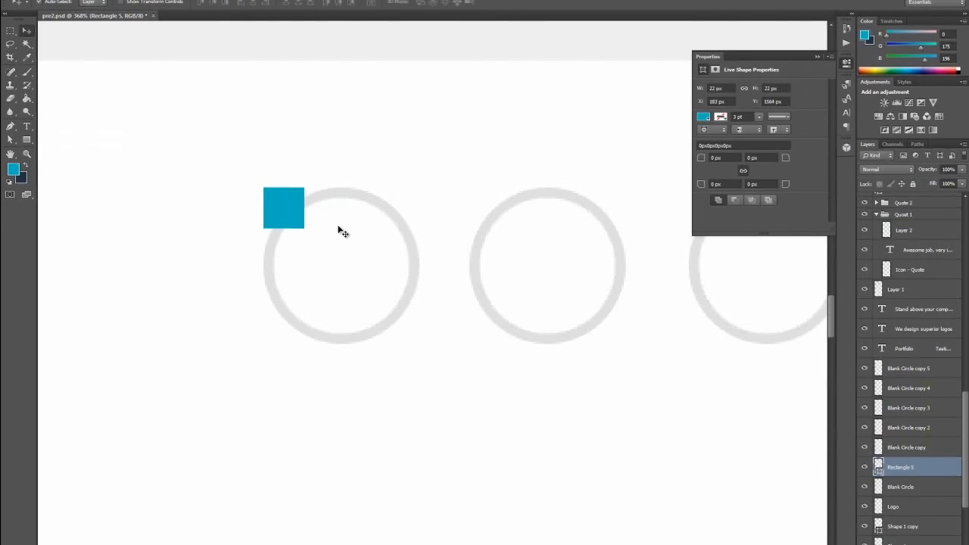
# Duplicate the blue square and place the copy diagonally below right, touching the original corner to corner
pyautogui.rightClick(911, 468)
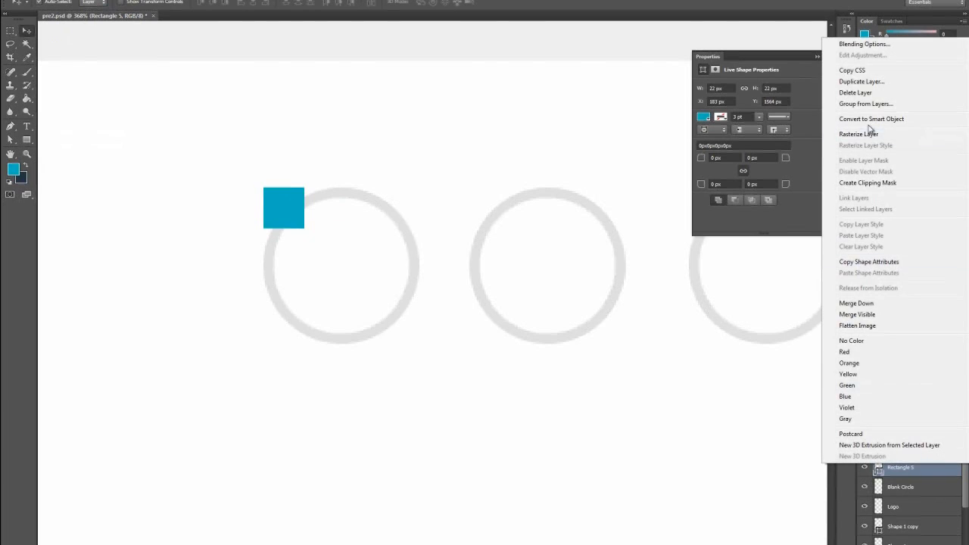
pyautogui.click(861, 81)
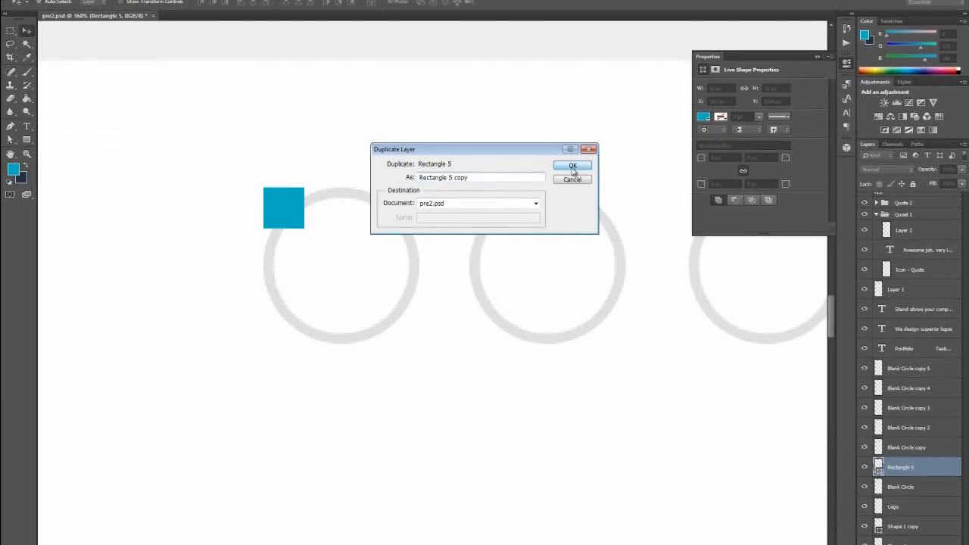
pyautogui.click(573, 165)
pyautogui.moveTo(299, 207); pyautogui.dragTo(336, 249)
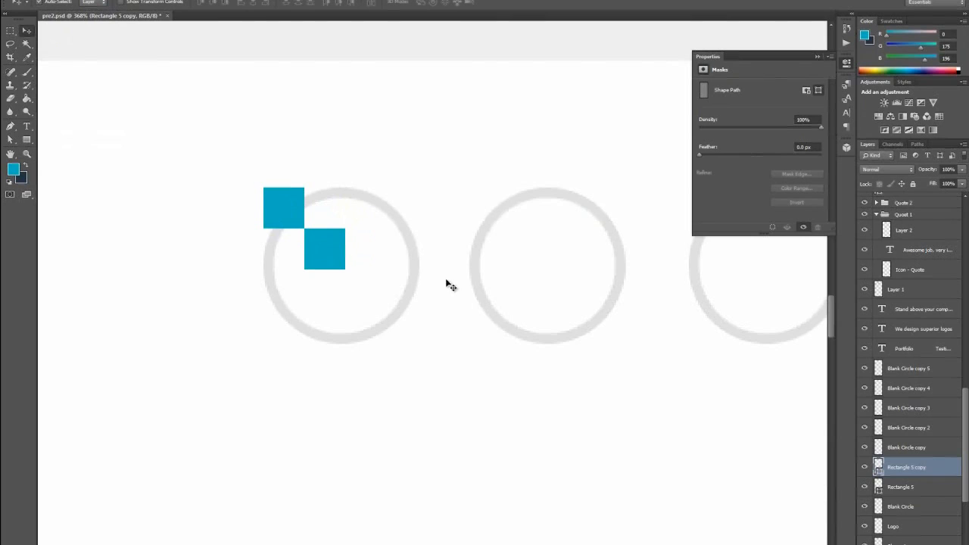
# Move both blue squares slightly right and scale them down together to 17 px each
pyautogui.keyDown('shift'); pyautogui.click(912, 491); pyautogui.keyUp('shift')
pyautogui.moveTo(282, 210); pyautogui.dragTo(284, 211)
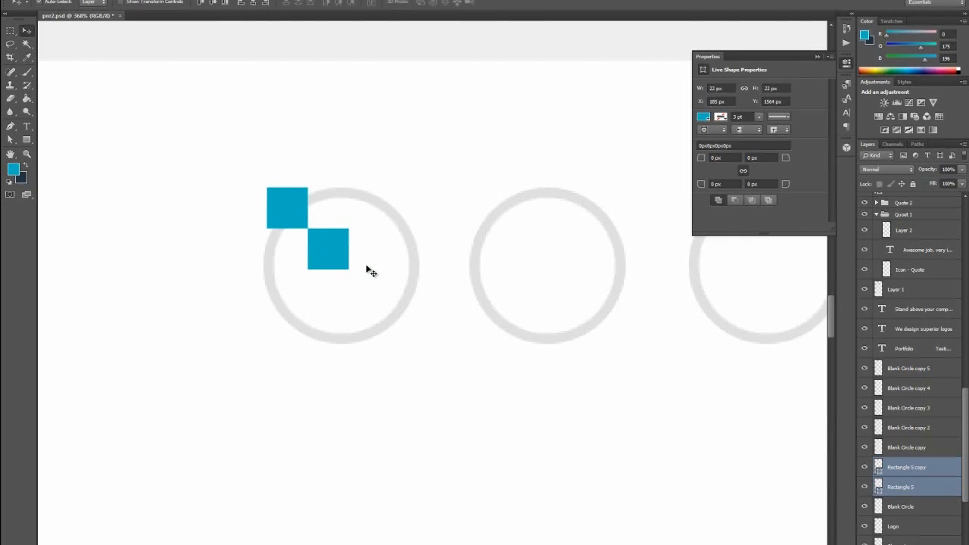
pyautogui.scroll(-5, 367, 267)
pyautogui.hotkey('ctrl', 't')
pyautogui.moveTo(411, 289); pyautogui.dragTo(402, 288)
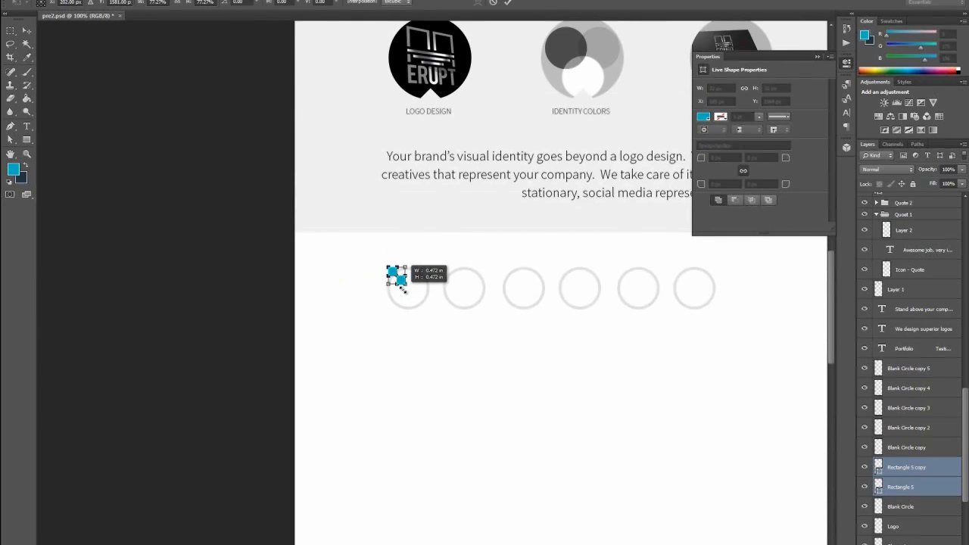
pyautogui.click(27, 31)
pyautogui.click(429, 200)
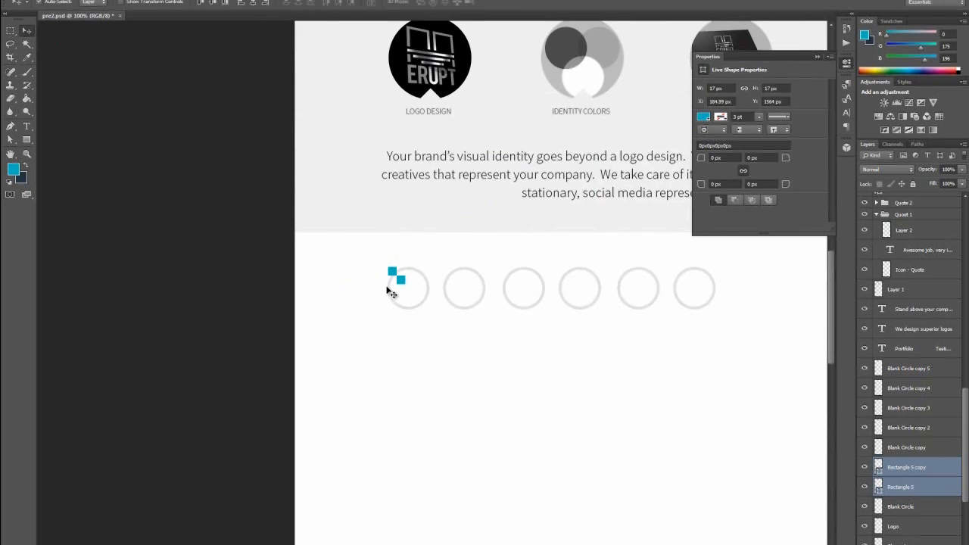
# Nudge the pair of blue squares slightly right over the first ring
pyautogui.press('z')
pyautogui.click(411, 287)
pyautogui.click(412, 285)
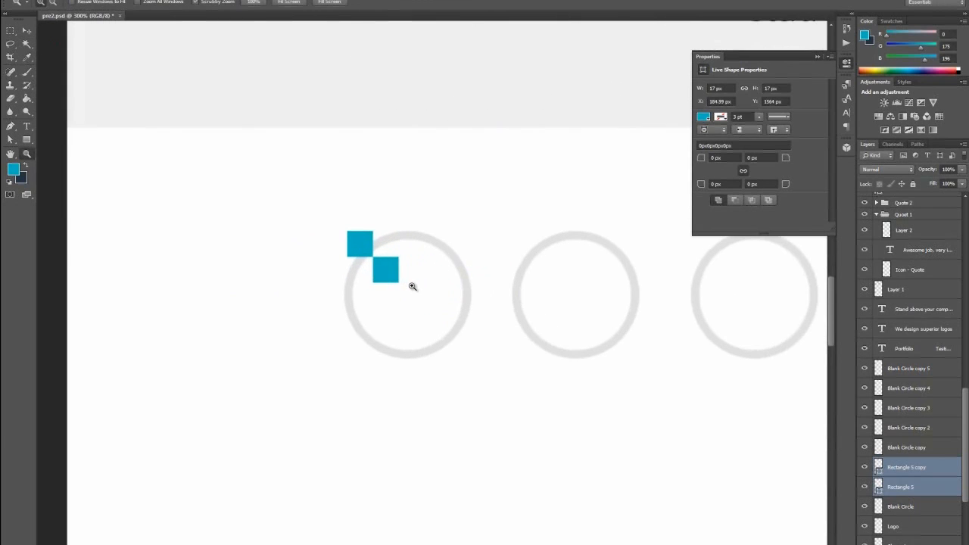
pyautogui.click(26, 31)
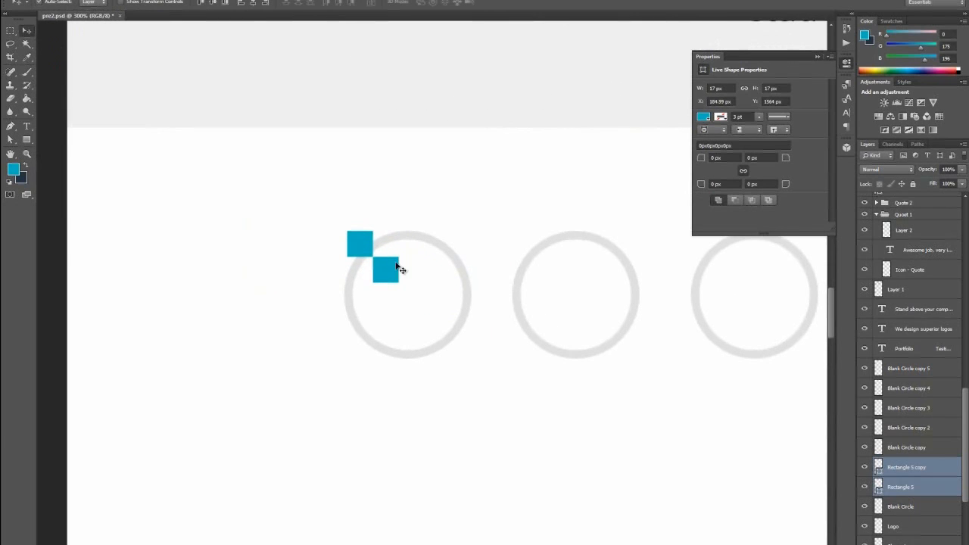
pyautogui.press('Right')
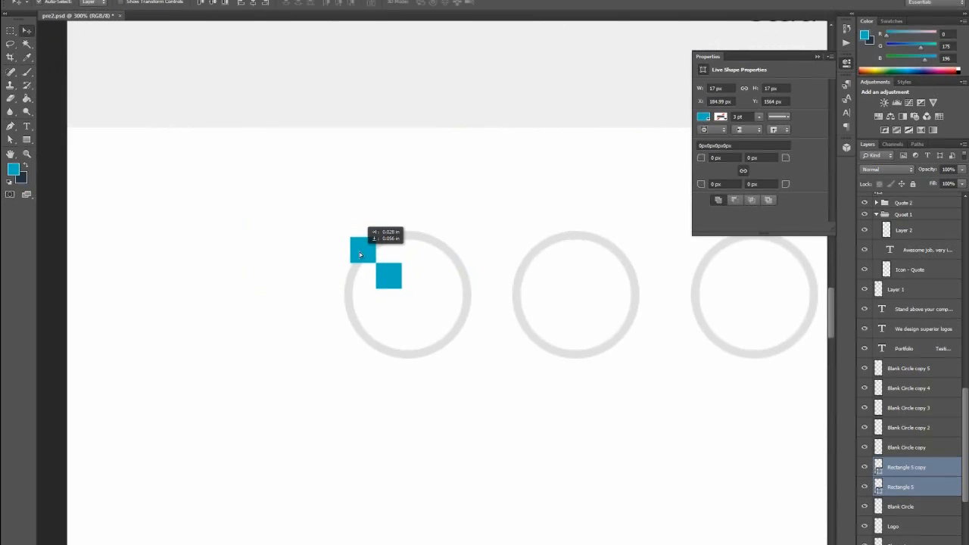
# Delete the part of the first ring around the upper-left blue square, leaving a gap, and clear the selection
pyautogui.click(406, 241)
pyautogui.click(10, 31)
pyautogui.moveTo(339, 225); pyautogui.dragTo(384, 266)
pyautogui.press('Delete')
pyautogui.hotkey('ctrl', 'd')
pyautogui.click(26, 153)
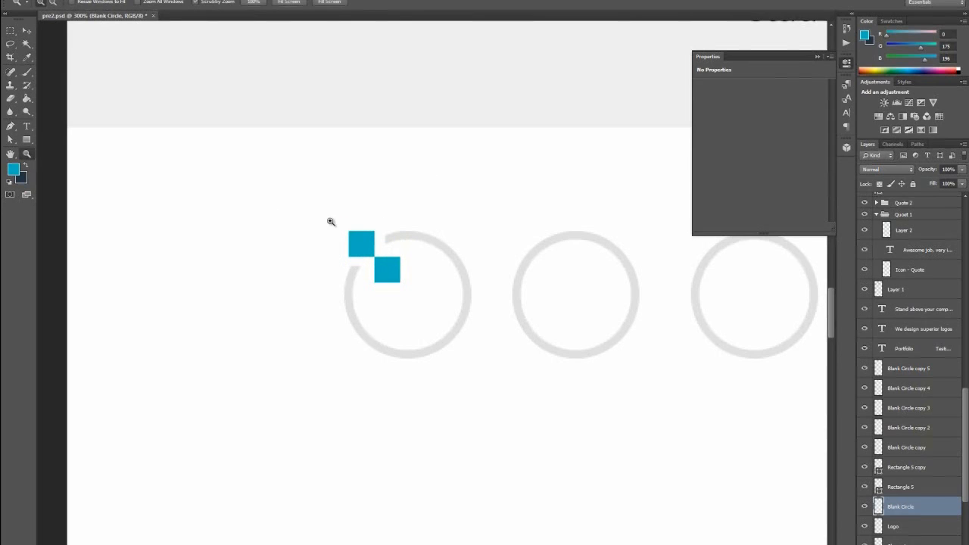
pyautogui.rightClick(328, 219)
pyautogui.click(379, 243)
pyautogui.moveTo(364, 544); pyautogui.dragTo(437, 544)
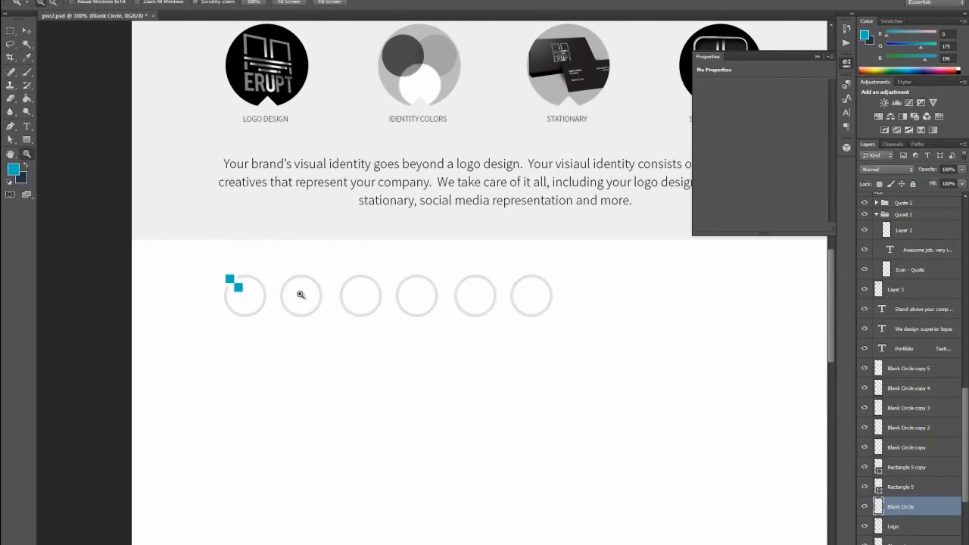
pyautogui.moveTo(294, 294); pyautogui.dragTo(349, 327)
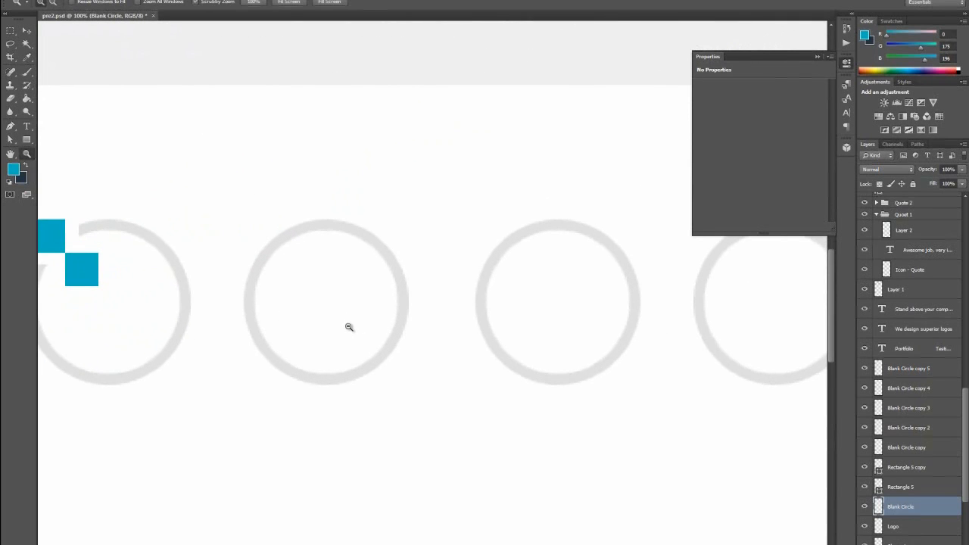
pyautogui.keyDown('alt'); pyautogui.click(349, 328); pyautogui.keyUp('alt')
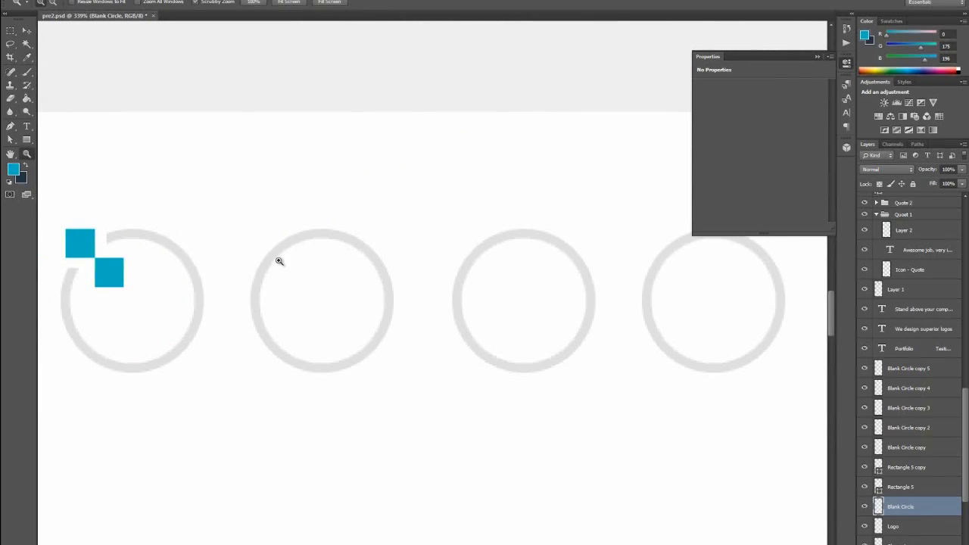
# Draw a rounded rectangle about 41 × 32 px with 4 px corners over the second ring, and move its layer above the circle layers
pyautogui.click(27, 139)
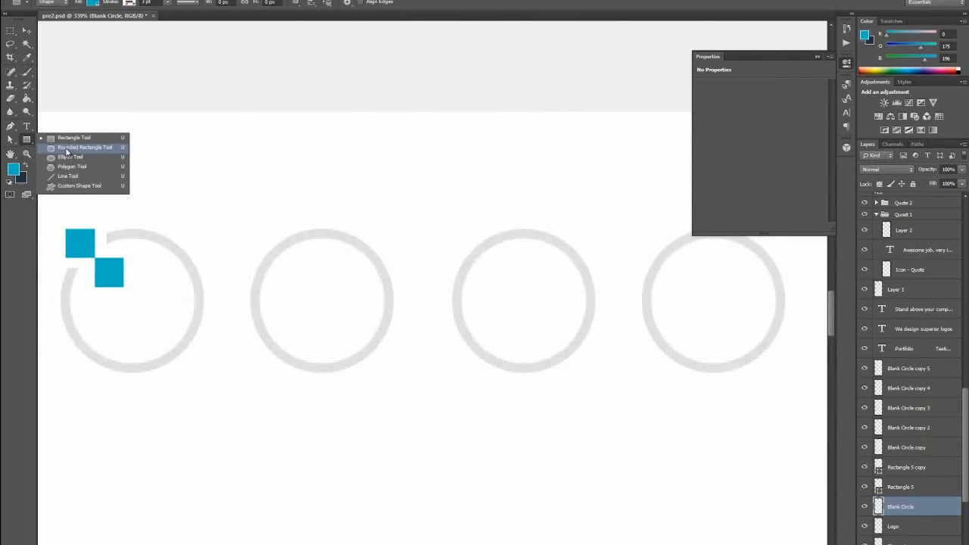
pyautogui.click(70, 148)
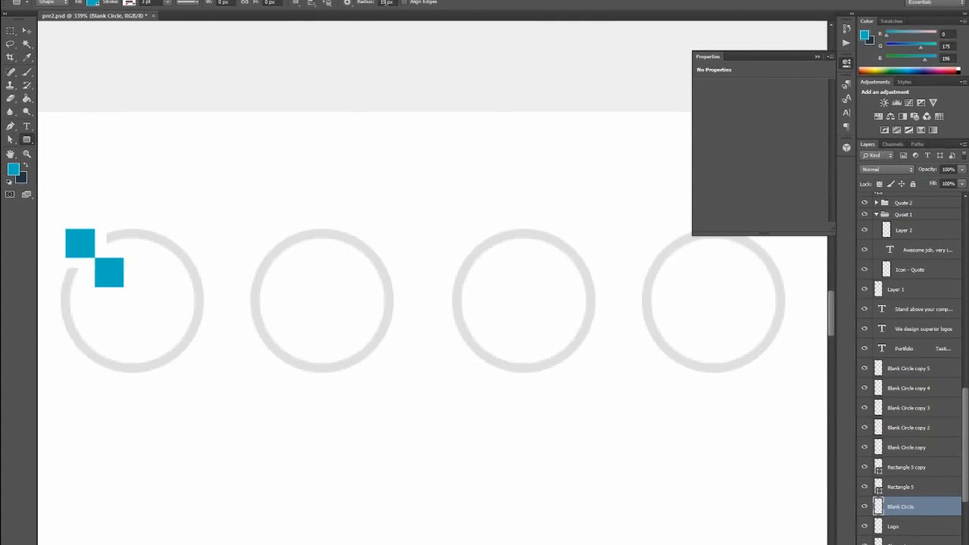
pyautogui.doubleClick(383, 3)
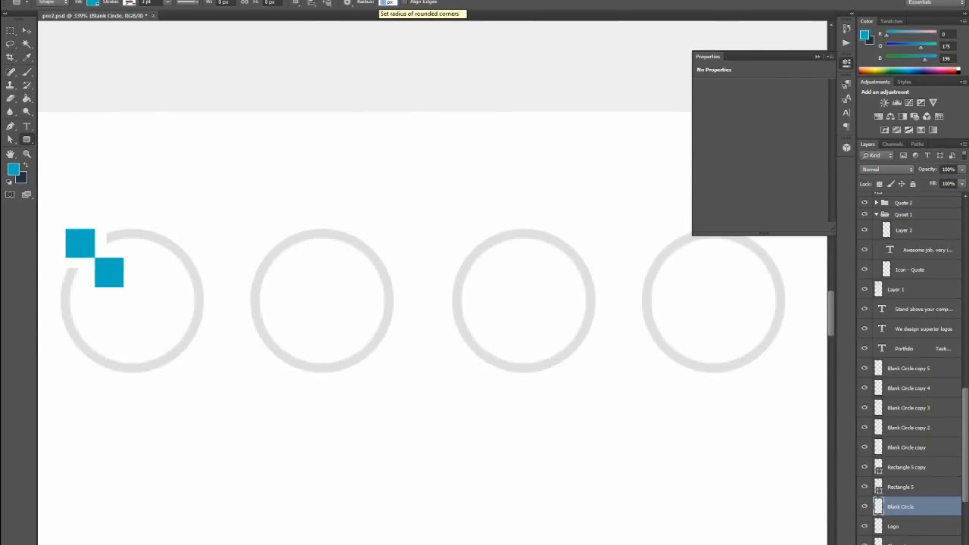
pyautogui.write('4')
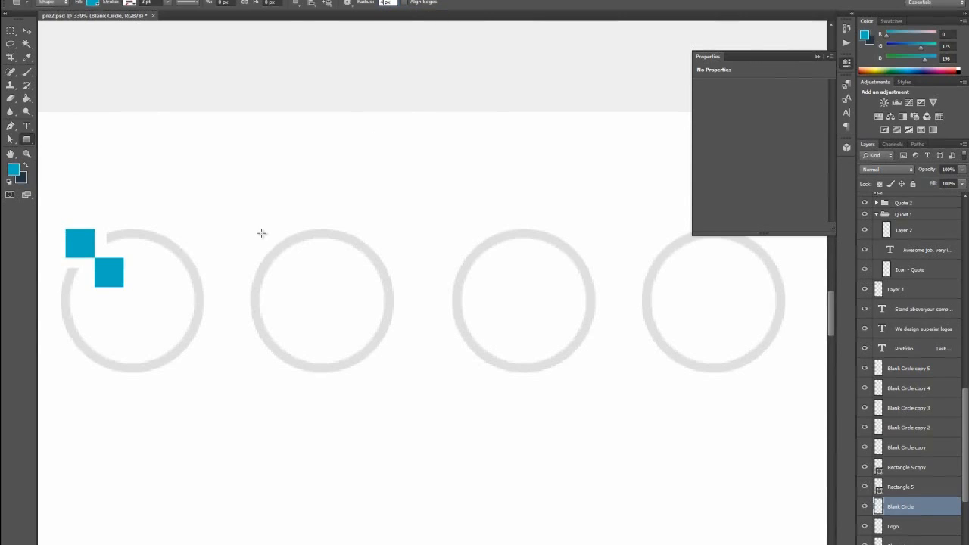
pyautogui.moveTo(255, 235); pyautogui.dragTo(324, 289)
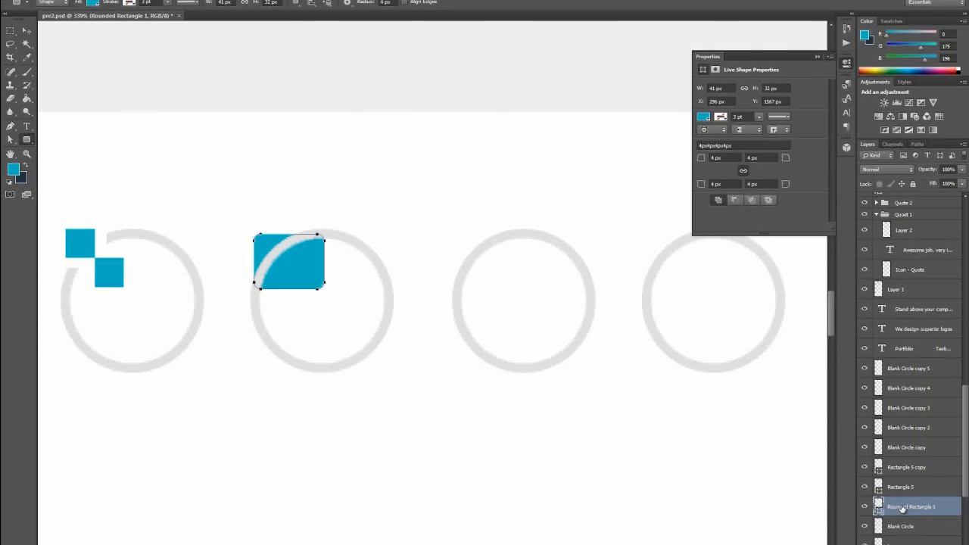
pyautogui.moveTo(906, 509); pyautogui.dragTo(896, 371)
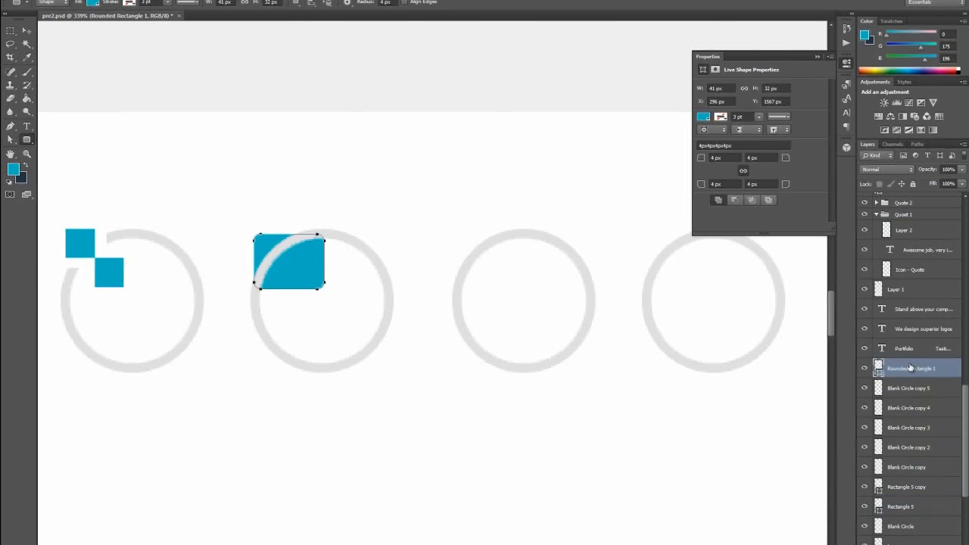
# Change the rounded rectangle's fill color to white
pyautogui.doubleClick(878, 368)
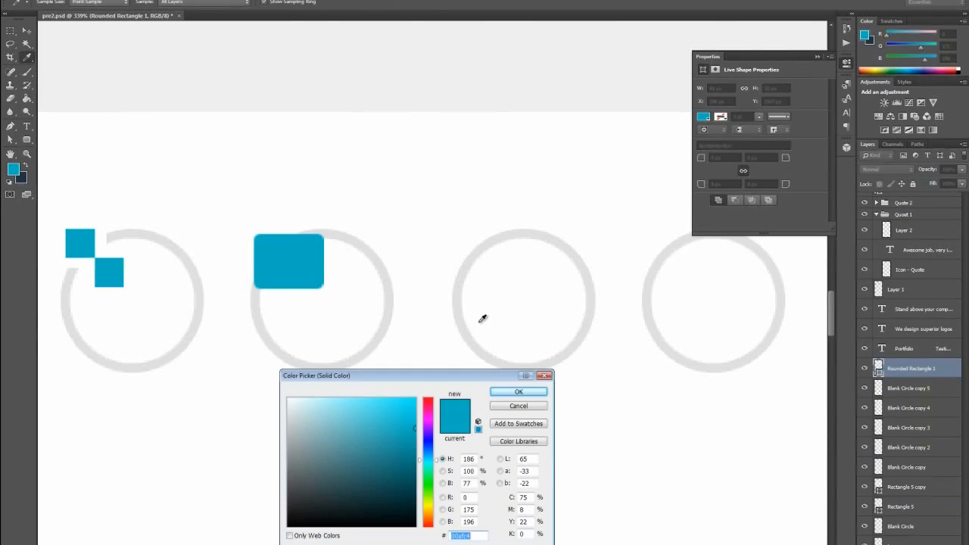
pyautogui.click(296, 411)
pyautogui.click(518, 391)
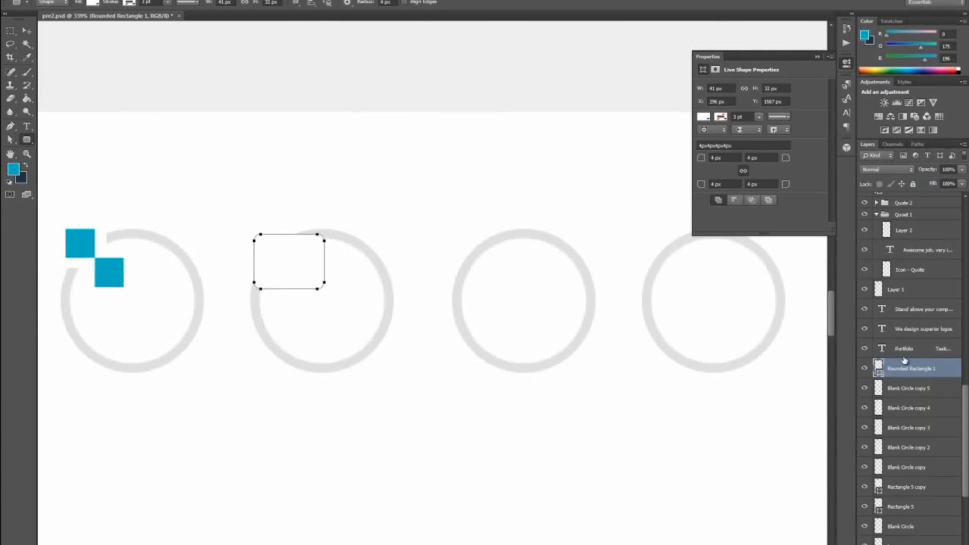
# Add a 3 px outside stroke to the rounded rectangle, using the blue sampled from the squares on the first ring (00afc4)
pyautogui.doubleClick(958, 374)
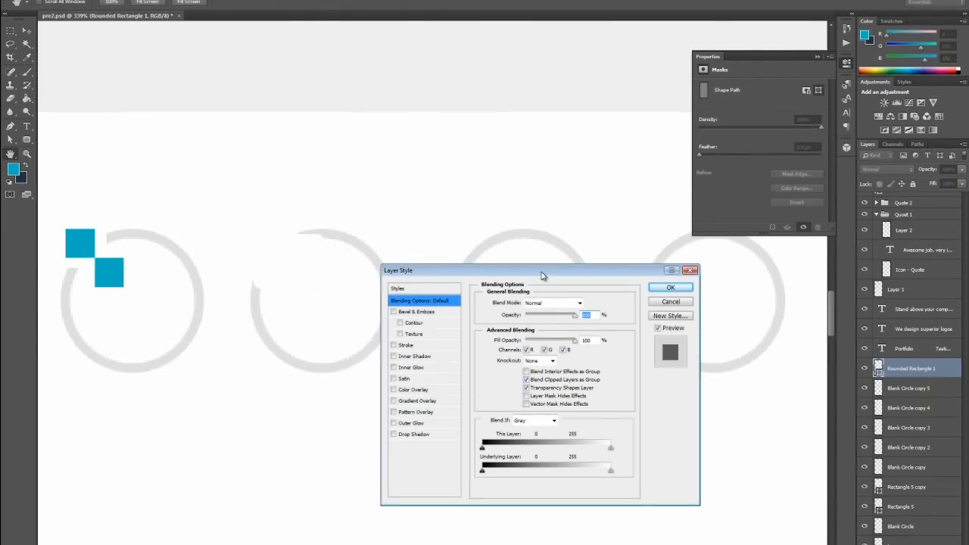
pyautogui.click(393, 345)
pyautogui.click(528, 317)
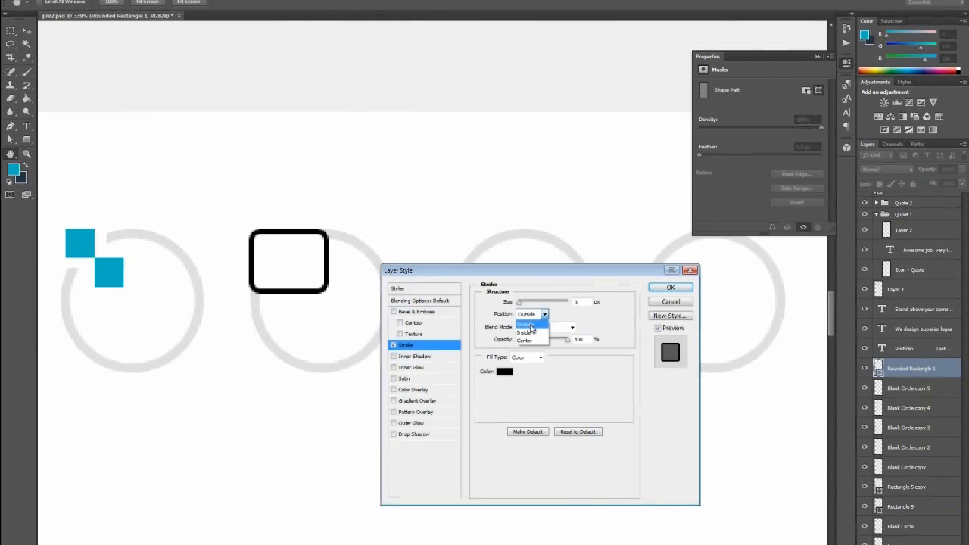
pyautogui.click(527, 328)
pyautogui.click(529, 315)
pyautogui.click(526, 320)
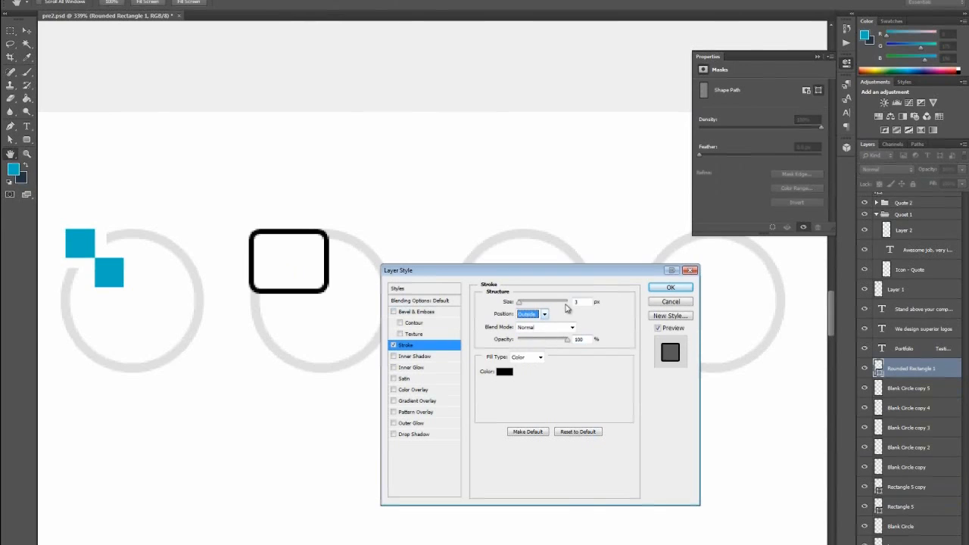
pyautogui.click(505, 372)
pyautogui.click(107, 268)
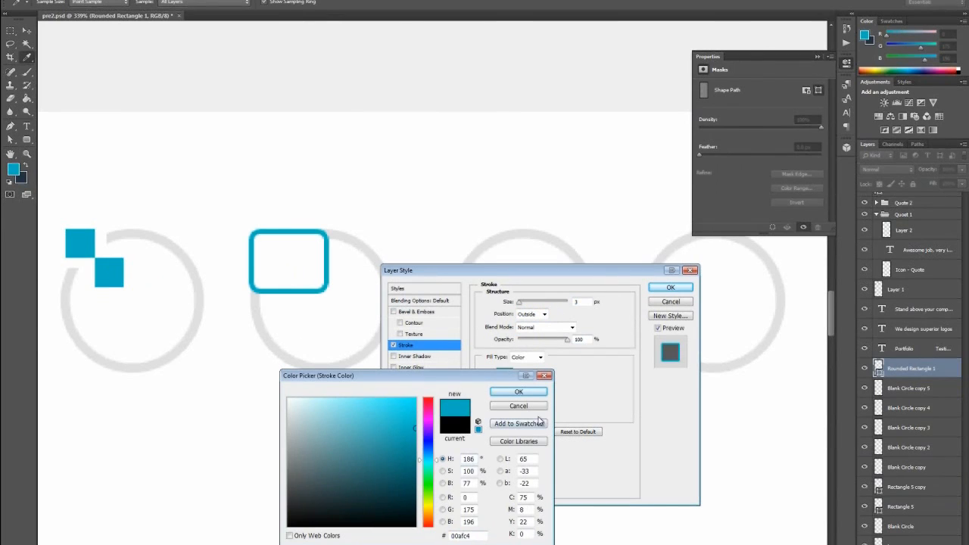
pyautogui.click(519, 392)
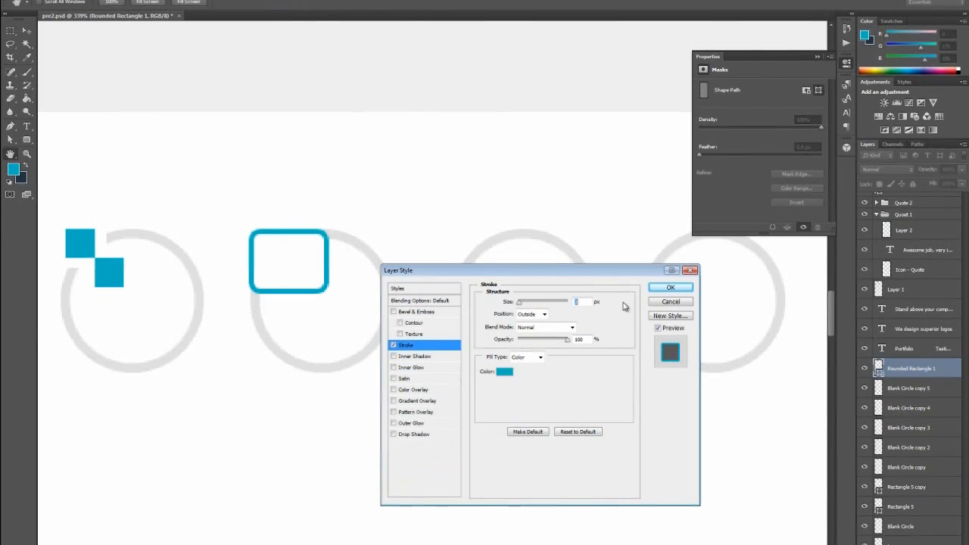
pyautogui.click(662, 292)
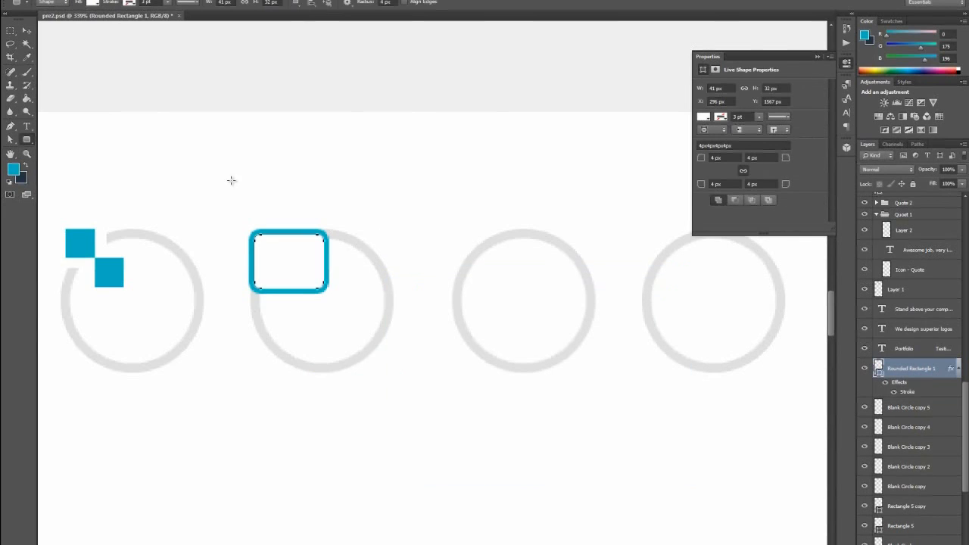
# Move the rounded rectangle's lower corner points up to make it 27 px high, and deselect the path
pyautogui.click(10, 139)
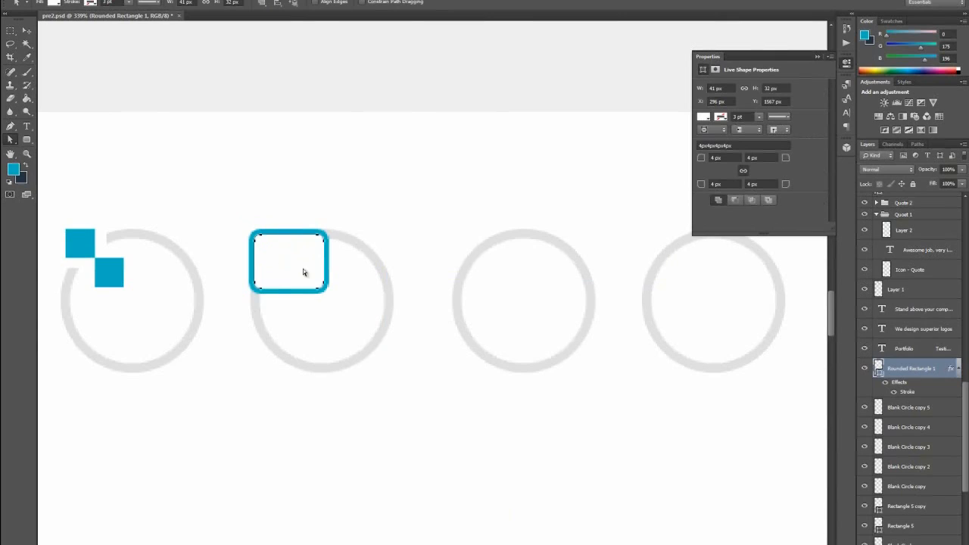
pyautogui.moveTo(237, 209); pyautogui.dragTo(327, 251)
pyautogui.moveTo(353, 309); pyautogui.dragTo(239, 276)
pyautogui.press('Up')
pyautogui.press('Up')
pyautogui.press('Up')
pyautogui.press('Up')
pyautogui.press('Up')
pyautogui.press('Up')
pyautogui.press('Up')
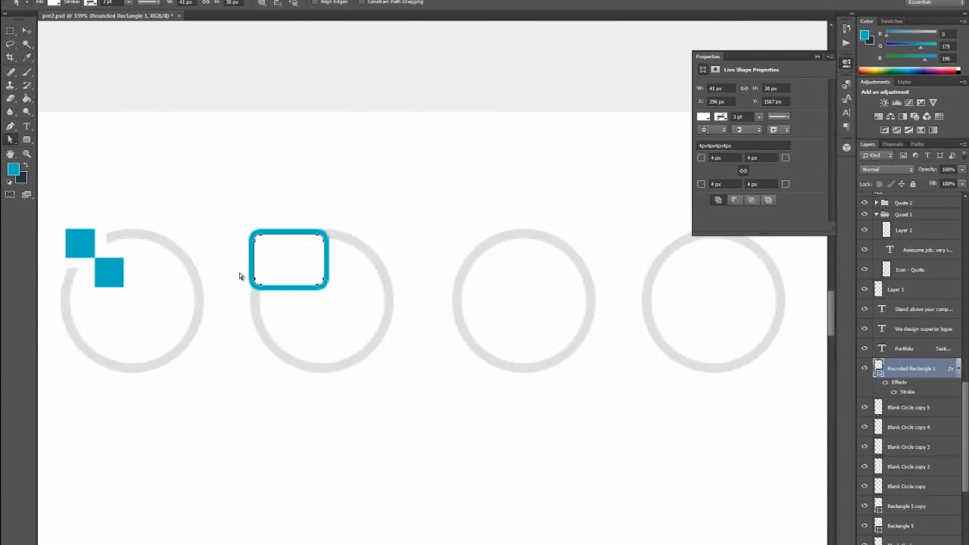
pyautogui.press('Down')
pyautogui.press('Down')
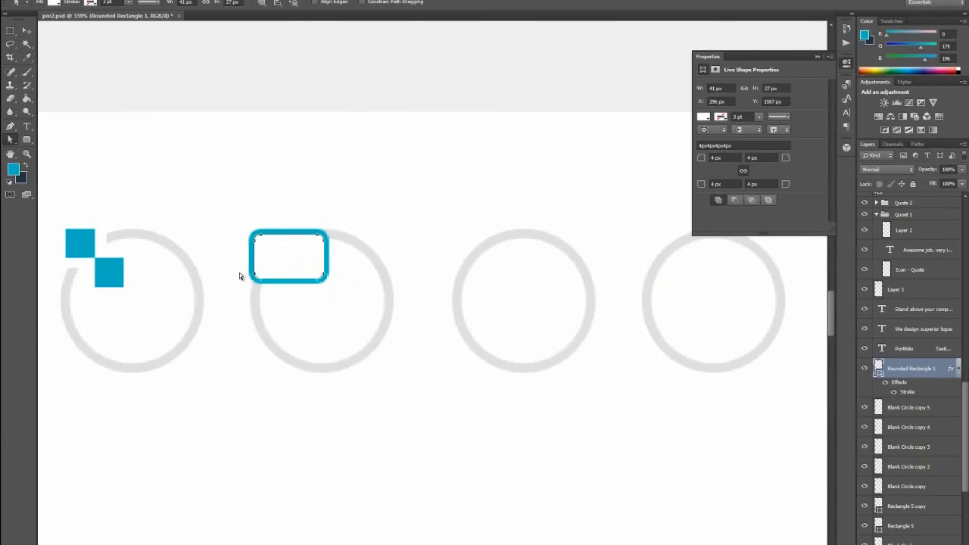
pyautogui.moveTo(344, 206); pyautogui.dragTo(373, 270)
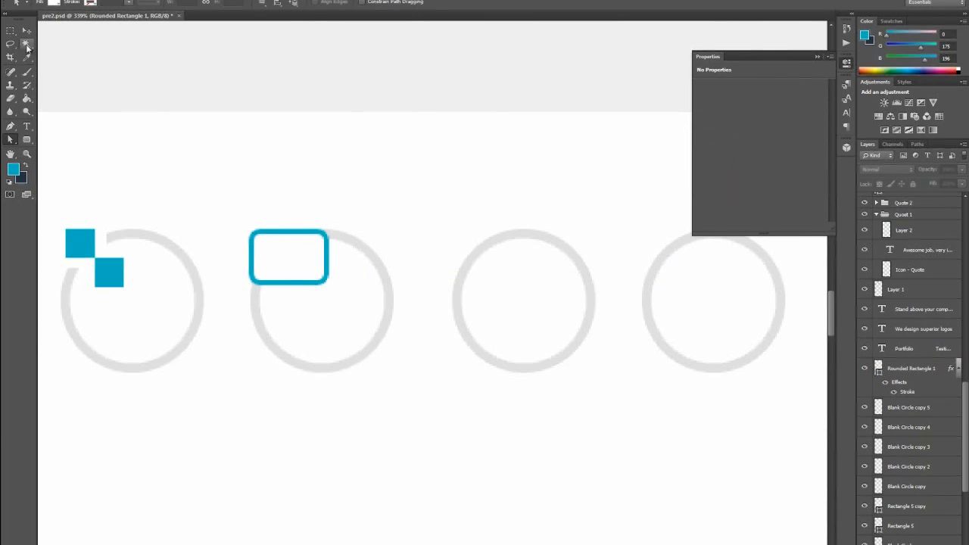
# Draw a thin blue rounded bar about 23 × 4 px near the upper edge inside the outlined rectangle
pyautogui.click(26, 139)
pyautogui.click(59, 148)
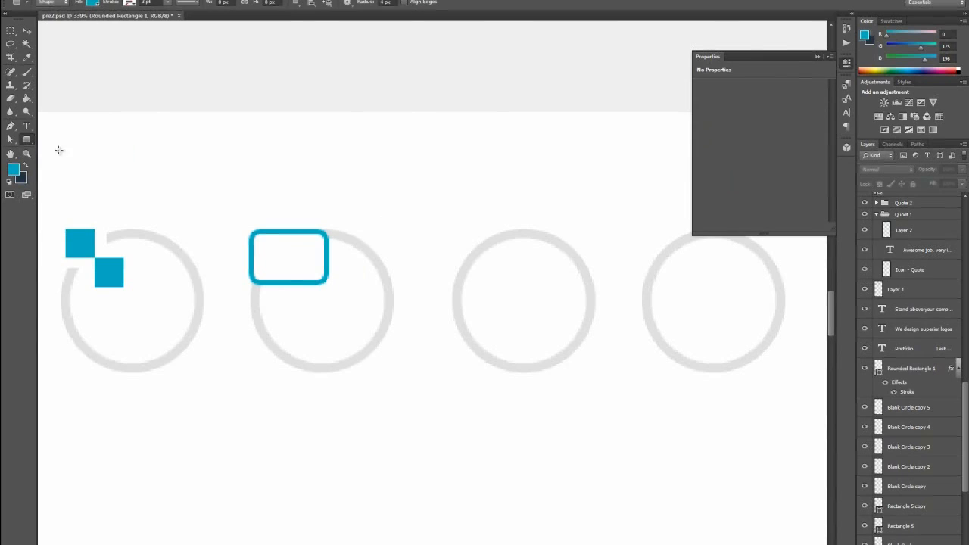
pyautogui.moveTo(262, 241); pyautogui.dragTo(303, 246)
pyautogui.click(27, 30)
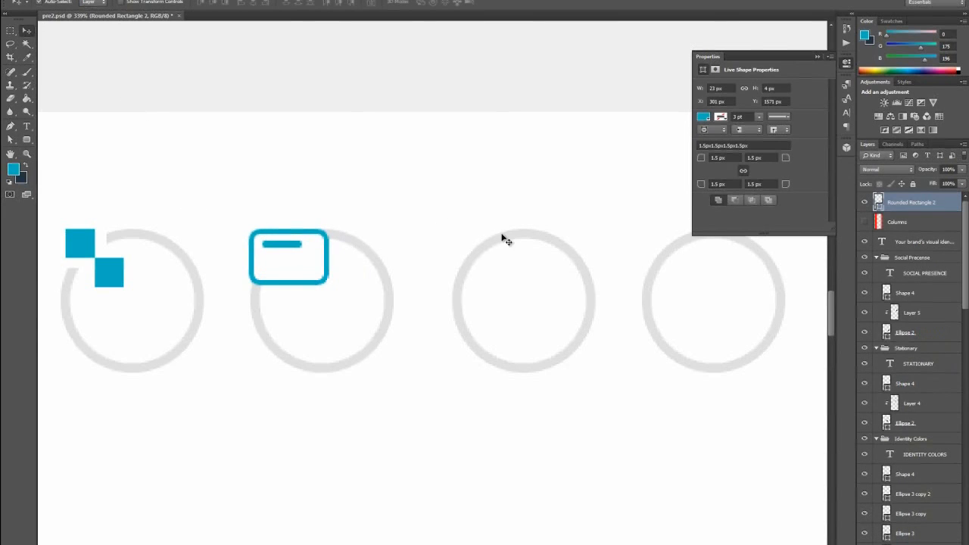
# Draw a small blue ellipse about 5 × 4 px to the right of the bar inside the outlined rectangle
pyautogui.moveTo(27, 140); pyautogui.dragTo(60, 157)
pyautogui.moveTo(309, 241); pyautogui.dragTo(314, 245)
pyautogui.hotkey('ctrl', 'h')
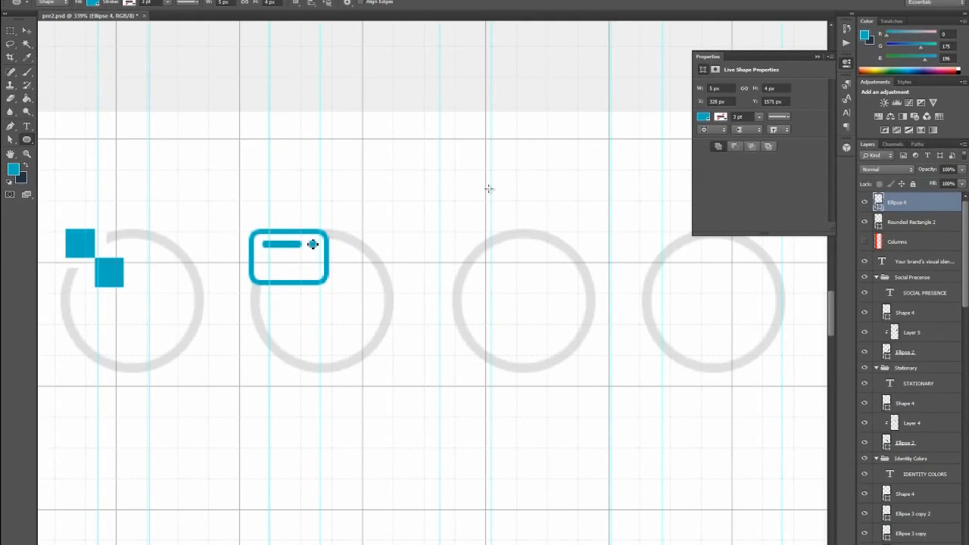
pyautogui.hotkey('ctrl', 'h')
# Increase the outlined rectangle's stroke size to 5 px in its layer style
pyautogui.click(26, 153)
pyautogui.rightClick(319, 294)
pyautogui.click(342, 314)
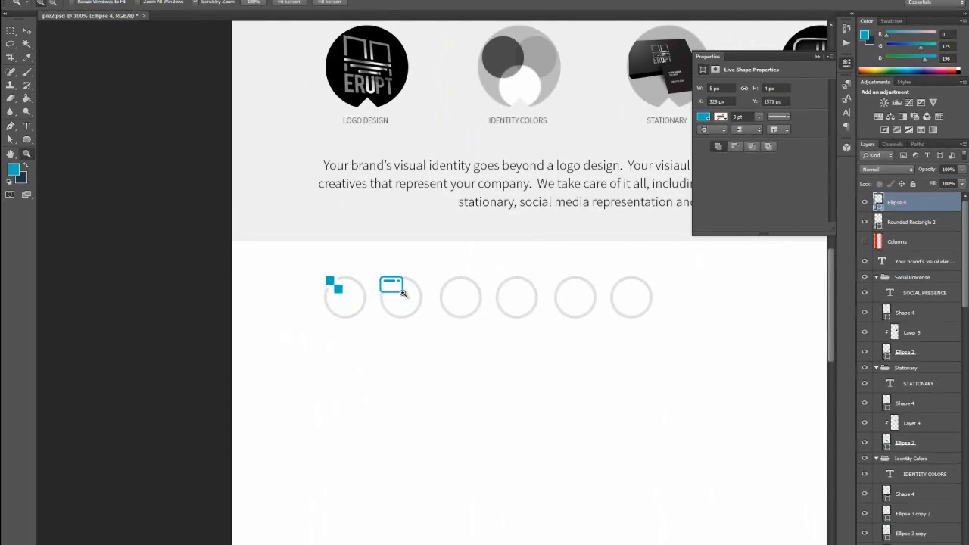
pyautogui.moveTo(402, 293); pyautogui.dragTo(436, 318)
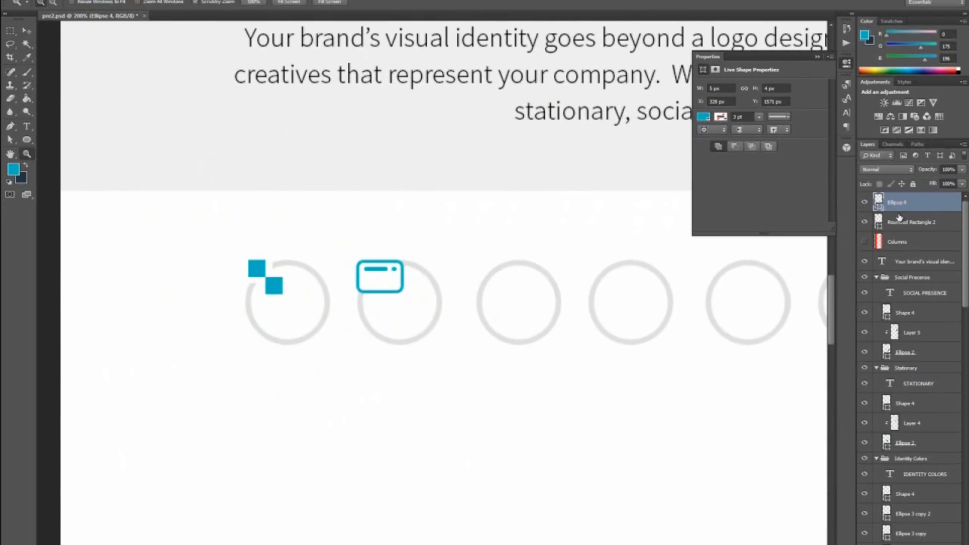
pyautogui.press('v')
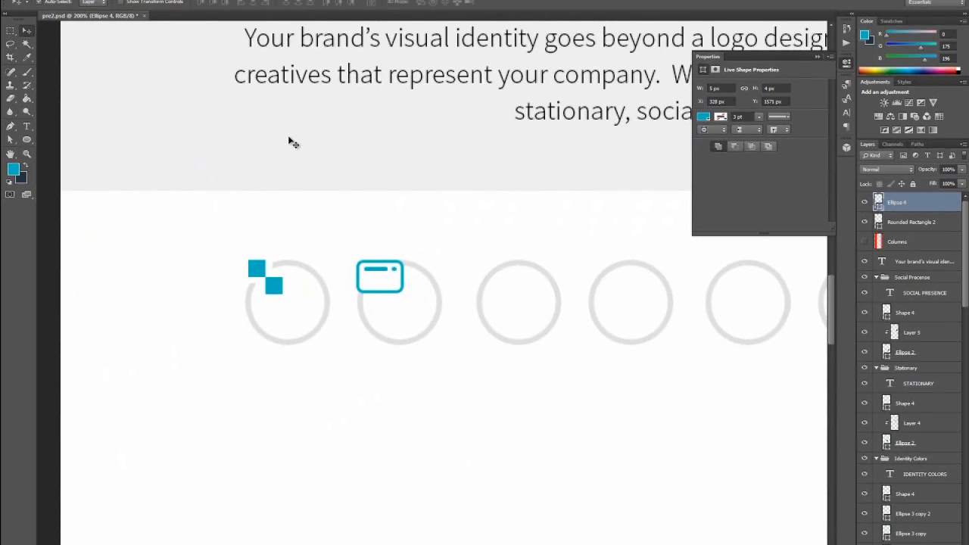
pyautogui.click(378, 278)
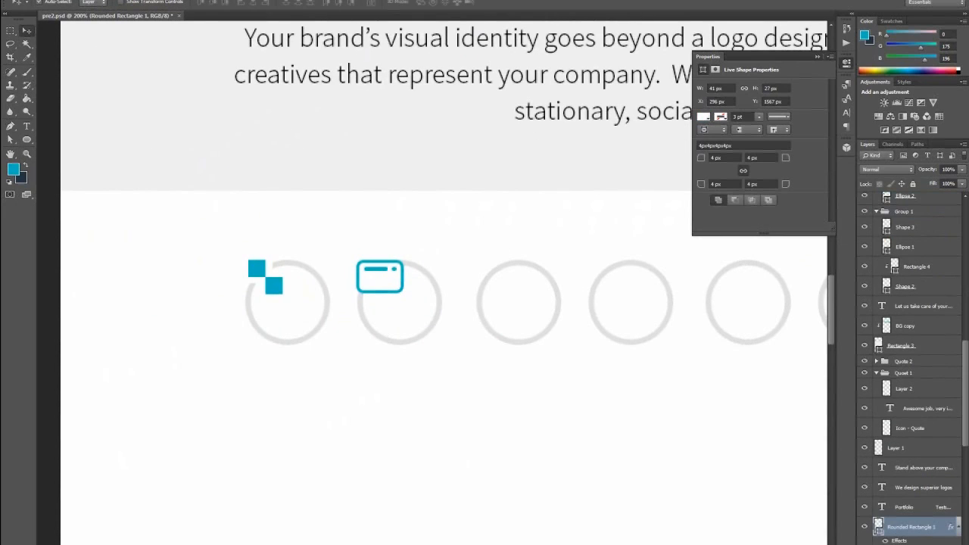
pyautogui.scroll(-1, 919, 538)
pyautogui.doubleClick(912, 532)
pyautogui.moveTo(519, 269); pyautogui.dragTo(534, 309)
pyautogui.click(551, 354)
pyautogui.click(556, 359)
pyautogui.moveTo(593, 341)
pyautogui.mouseDown()
pyautogui.moveTo(566, 340)
pyautogui.moveTo(576, 343)
pyautogui.mouseUp()
pyautogui.write('4')
pyautogui.write('5')
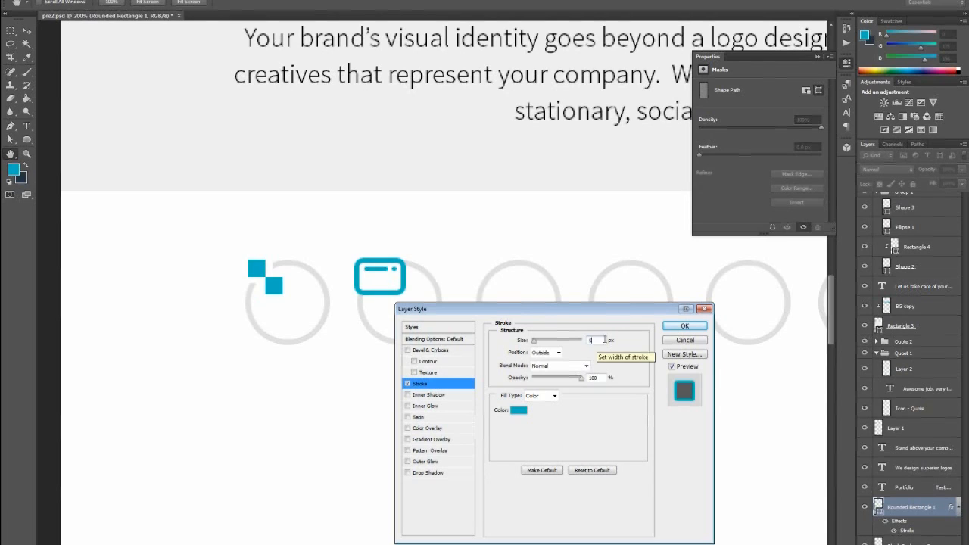
pyautogui.click(685, 327)
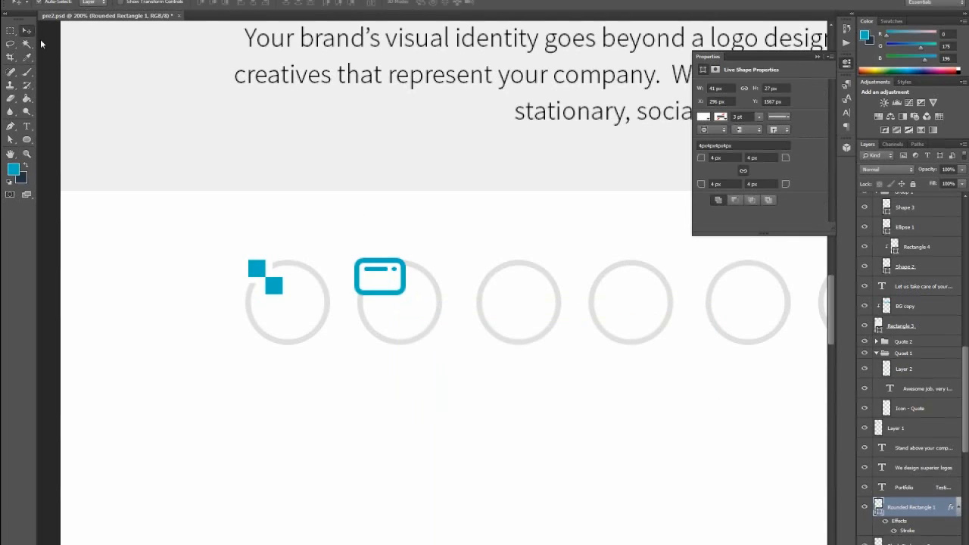
# Move the outlined rectangle, bar and dot together slightly right and down on the second ring, placing the rectangle at X 299, Y 1570 px
pyautogui.click(382, 270)
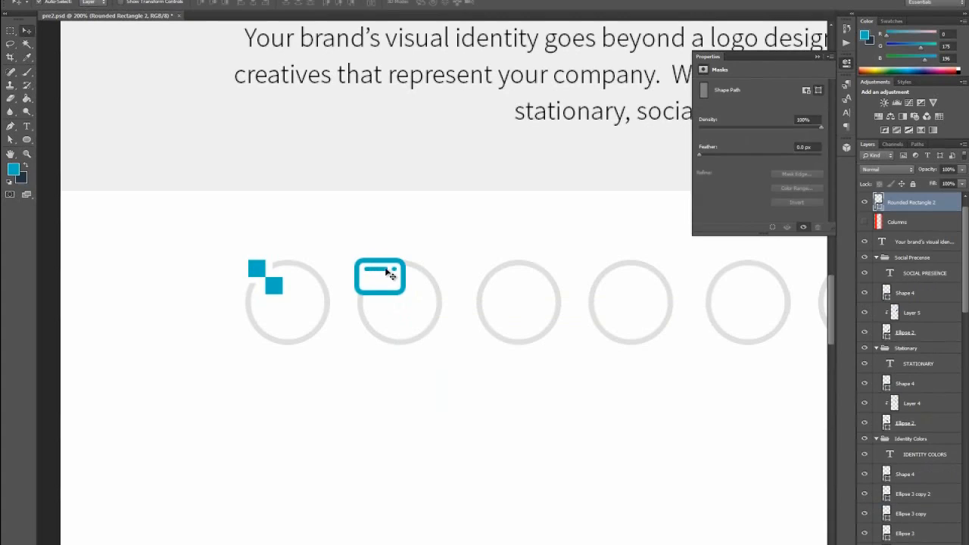
pyautogui.keyDown('shift'); pyautogui.click(394, 271); pyautogui.keyUp('shift')
pyautogui.moveTo(380, 285); pyautogui.dragTo(384, 289)
pyautogui.press('Up')
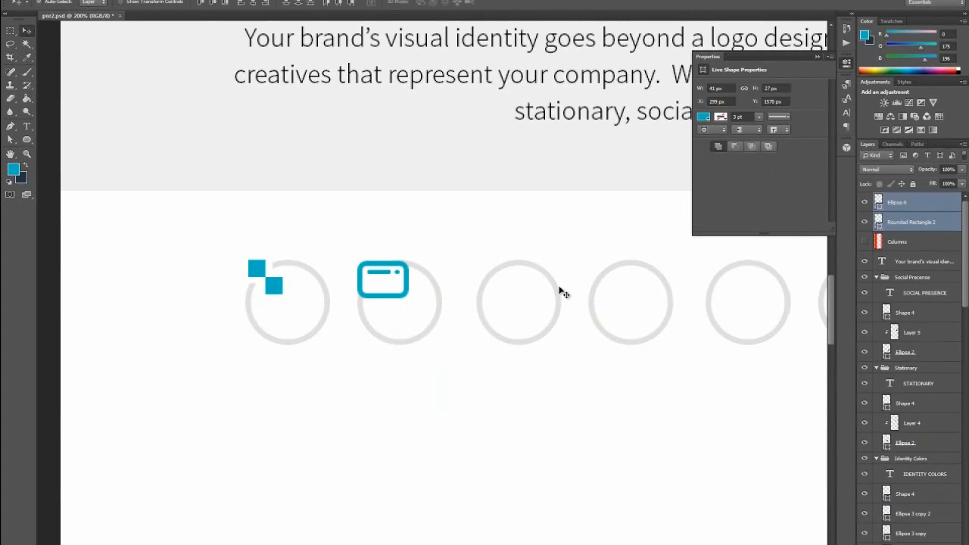
# Delete the part of the second ring around the outlined rectangle, leaving a gap, and clear the selection
pyautogui.click(424, 322)
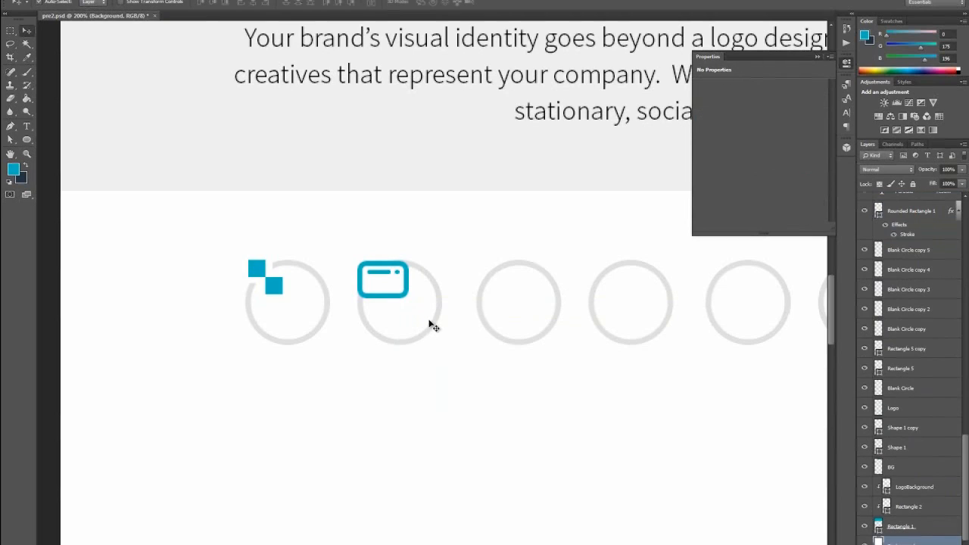
pyautogui.click(437, 325)
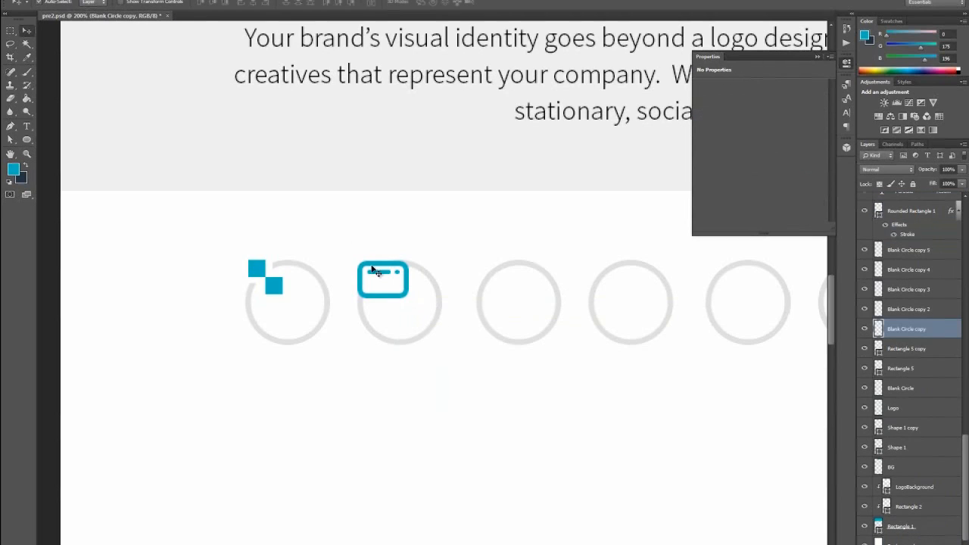
pyautogui.click(10, 31)
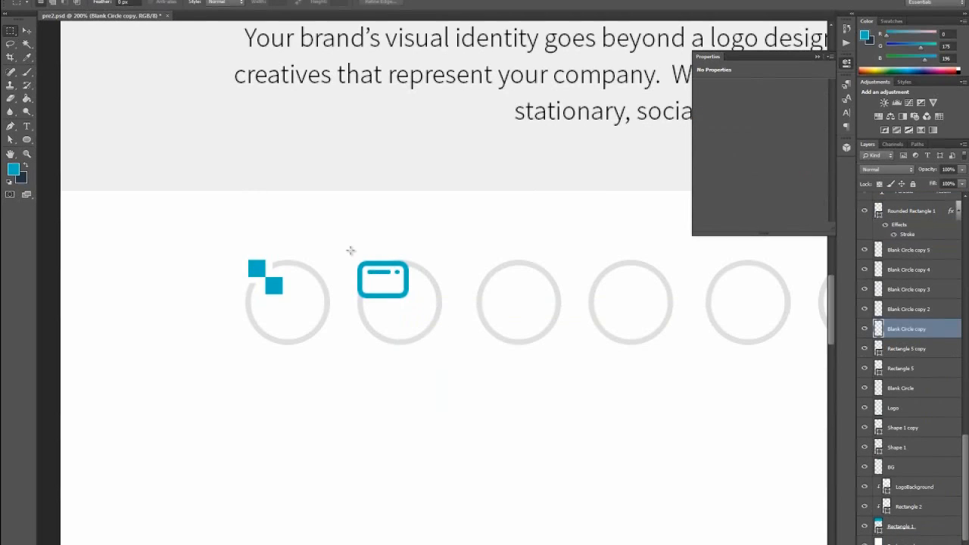
pyautogui.moveTo(352, 257); pyautogui.dragTo(414, 302)
pyautogui.click(465, 240)
# Set the foreground color to white (ffffff) and draw a circle about 41 px across over the upper-left part of the third ring
pyautogui.hotkey('ctrl', '-')
pyautogui.moveTo(357, 342); pyautogui.dragTo(228, 343)
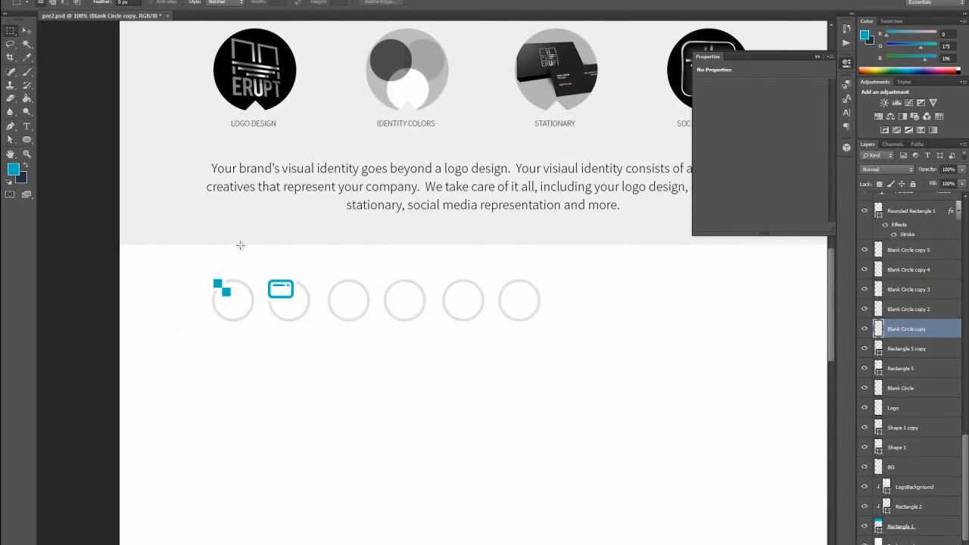
pyautogui.click(27, 154)
pyautogui.moveTo(346, 303); pyautogui.dragTo(389, 329)
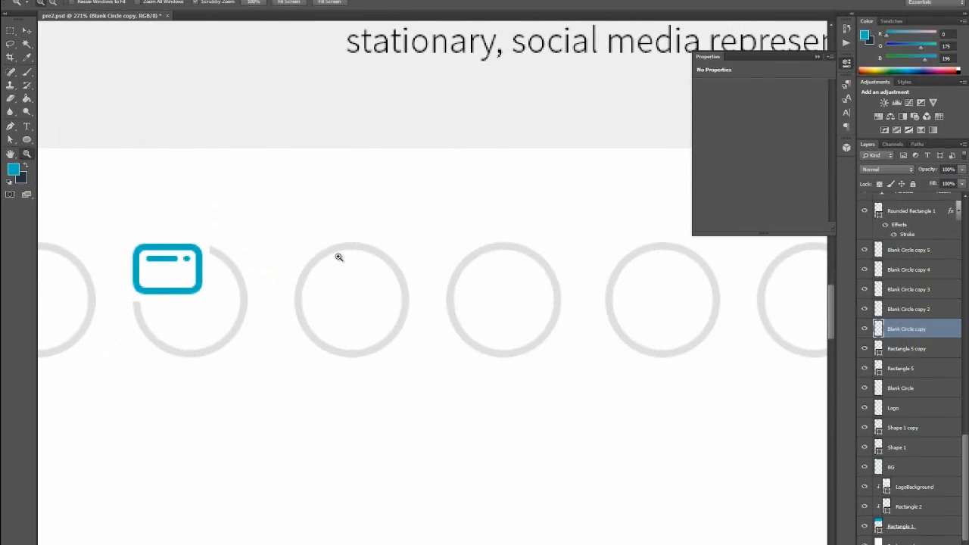
pyautogui.click(27, 141)
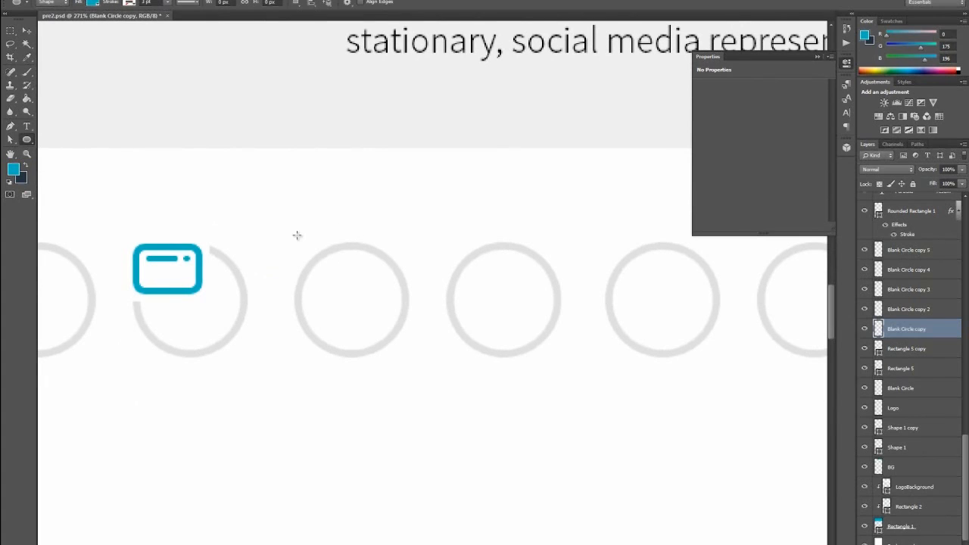
pyautogui.click(25, 165)
pyautogui.click(13, 169)
pyautogui.moveTo(434, 386); pyautogui.dragTo(327, 385)
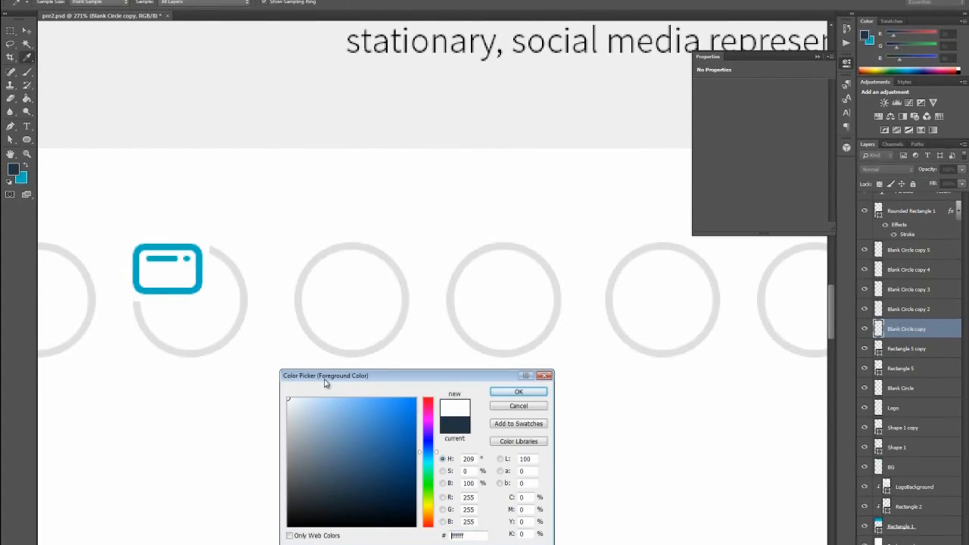
pyautogui.click(514, 391)
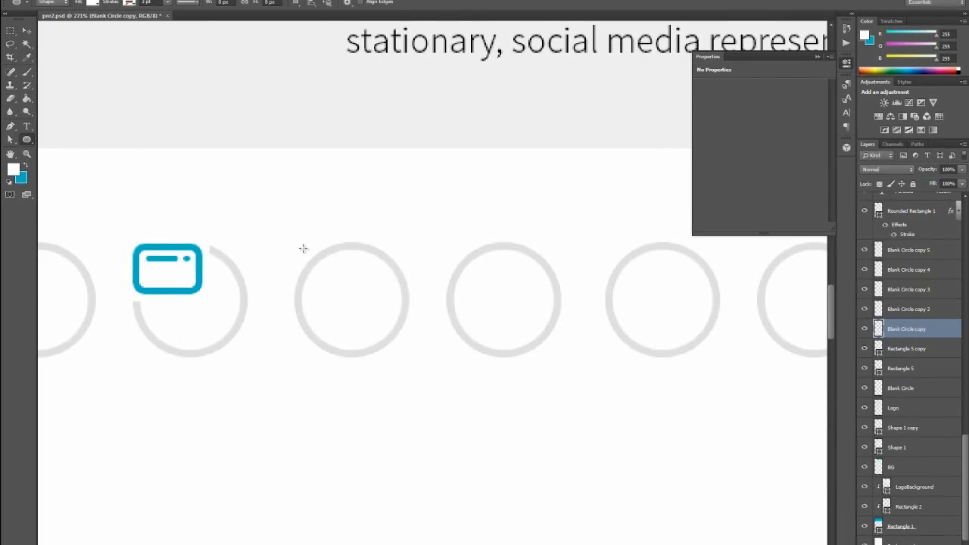
pyautogui.moveTo(301, 248); pyautogui.dragTo(365, 305)
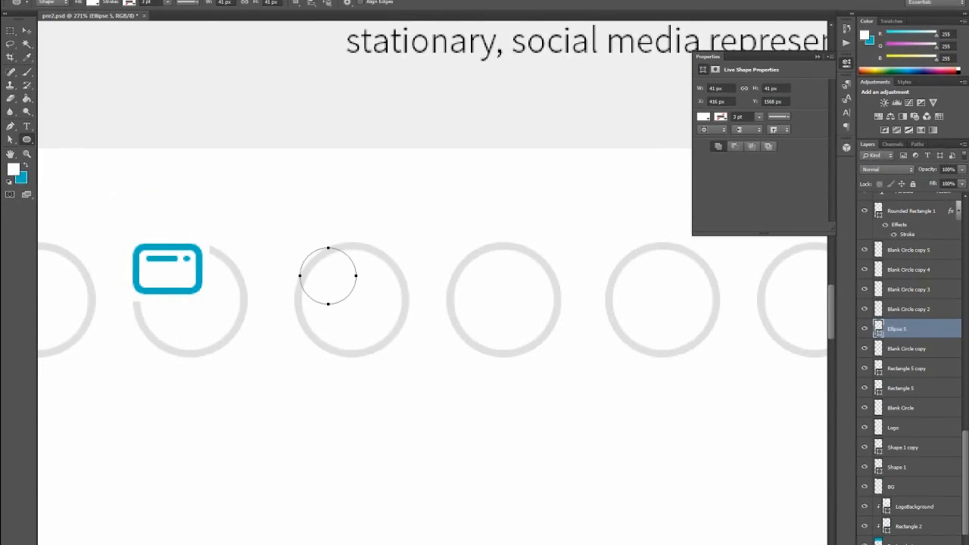
# Move the white circle's layer above all the blank circle layers, directly over Blank Circle copy 5
pyautogui.press('v')
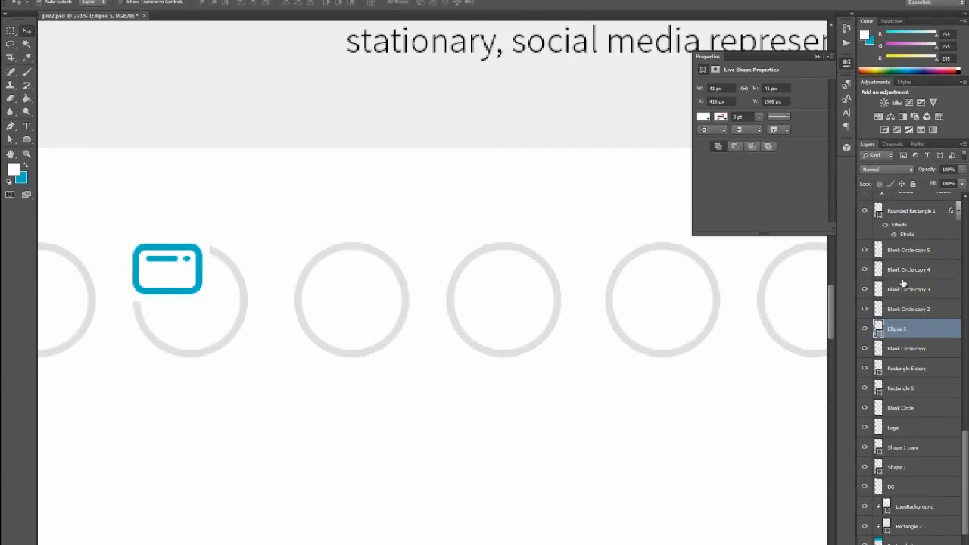
pyautogui.moveTo(907, 329); pyautogui.dragTo(906, 243)
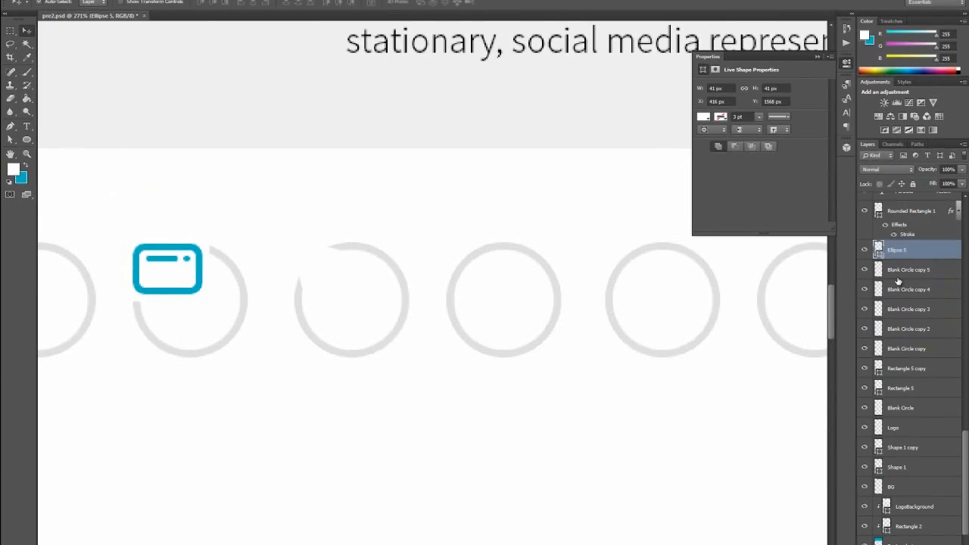
pyautogui.scroll(1, 902, 288)
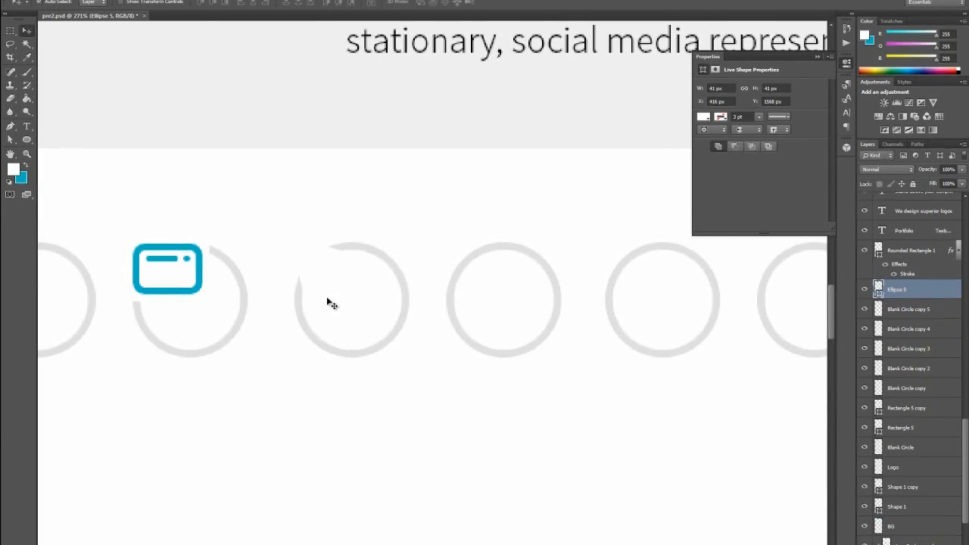
# Copy the layer style of the outlined rounded rectangle and paste it onto the white circle
pyautogui.click(179, 278)
pyautogui.rightClick(901, 254)
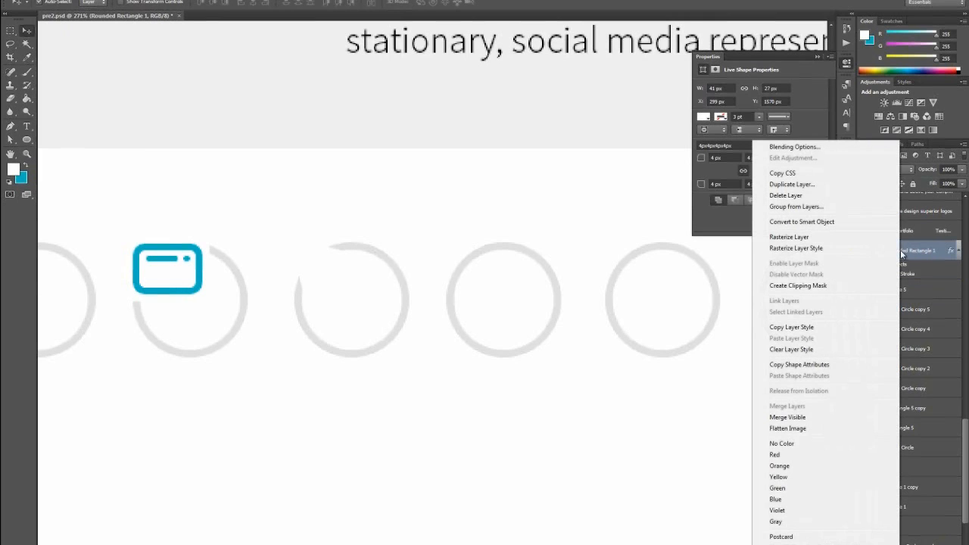
pyautogui.click(791, 327)
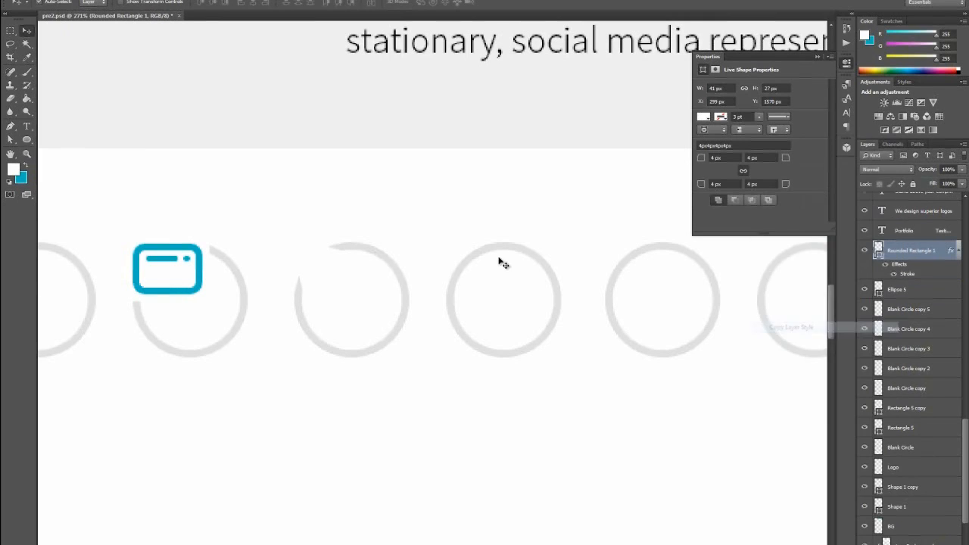
pyautogui.click(337, 262)
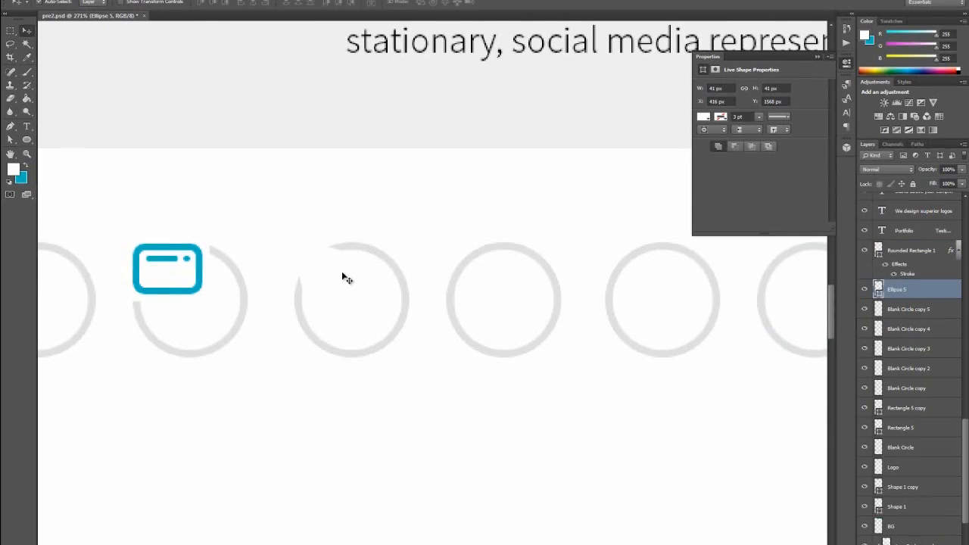
pyautogui.rightClick(905, 290)
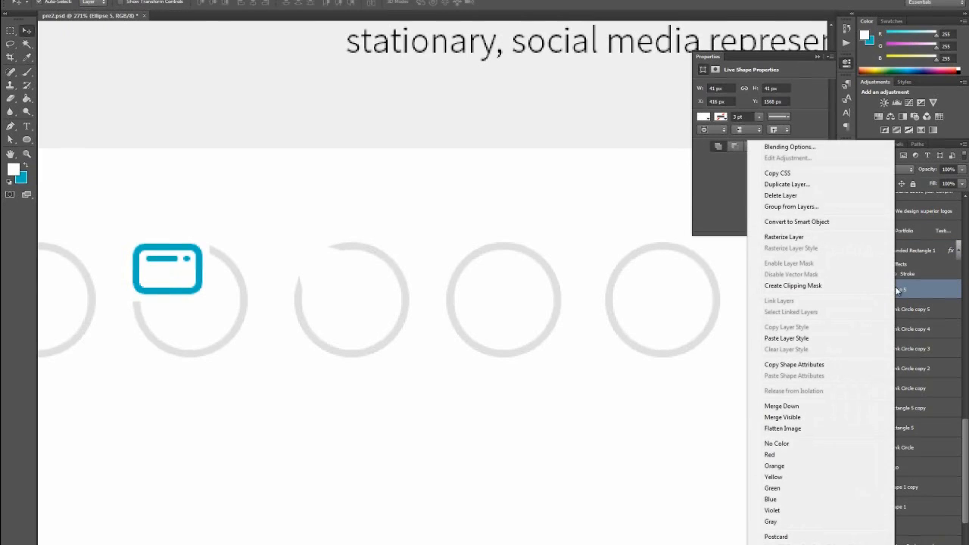
pyautogui.click(846, 340)
# Scale the outlined circle down to about 38 px and place it on the third ring at X 416, Y 1568 px
pyautogui.moveTo(333, 278); pyautogui.dragTo(353, 294)
pyautogui.hotkey('ctrl', 't')
pyautogui.click(27, 31)
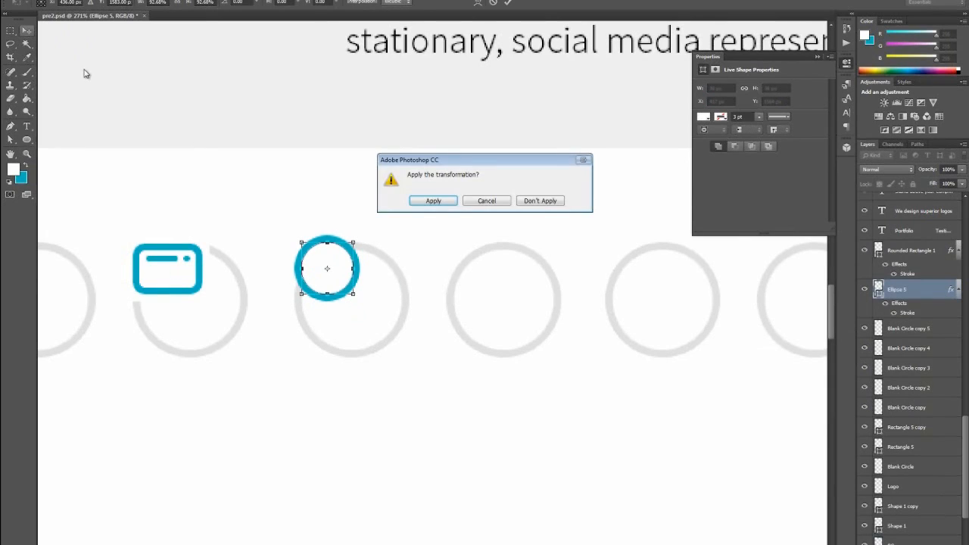
pyautogui.click(423, 201)
pyautogui.moveTo(339, 281); pyautogui.dragTo(338, 286)
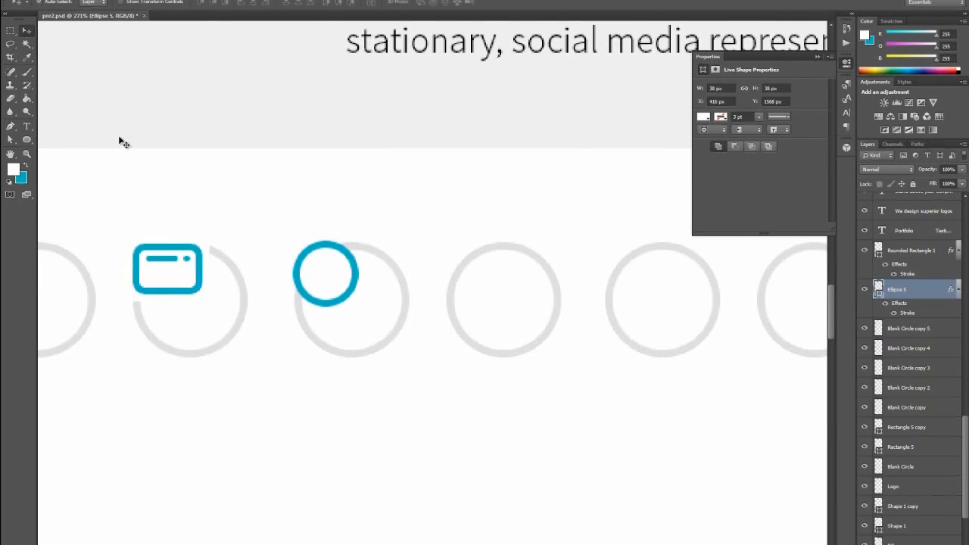
# Draw a vertical rounded bar about 5 × 16 px inside the outlined circle and fill it with the outline's blue (00afc4)
pyautogui.click(27, 139)
pyautogui.click(67, 147)
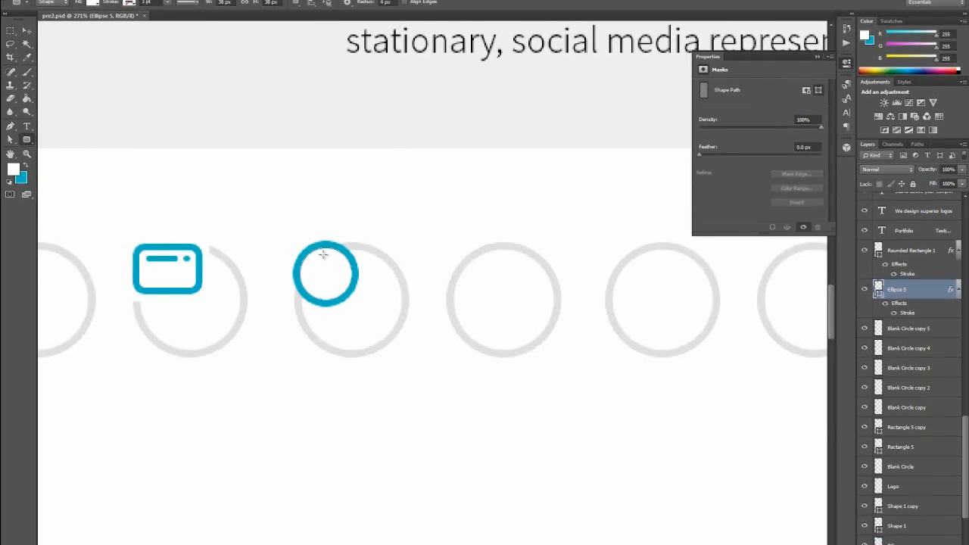
pyautogui.moveTo(323, 256); pyautogui.dragTo(326, 276)
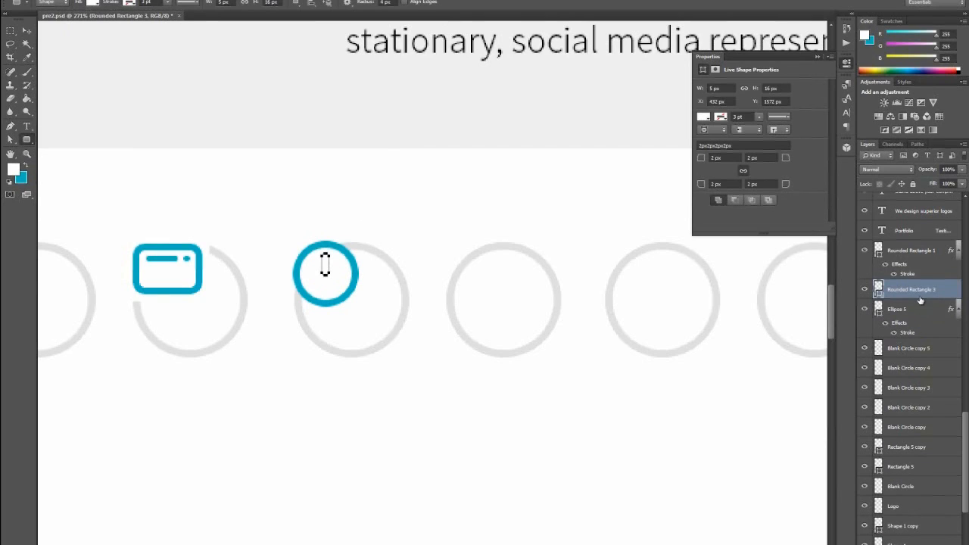
pyautogui.doubleClick(879, 290)
pyautogui.click(353, 282)
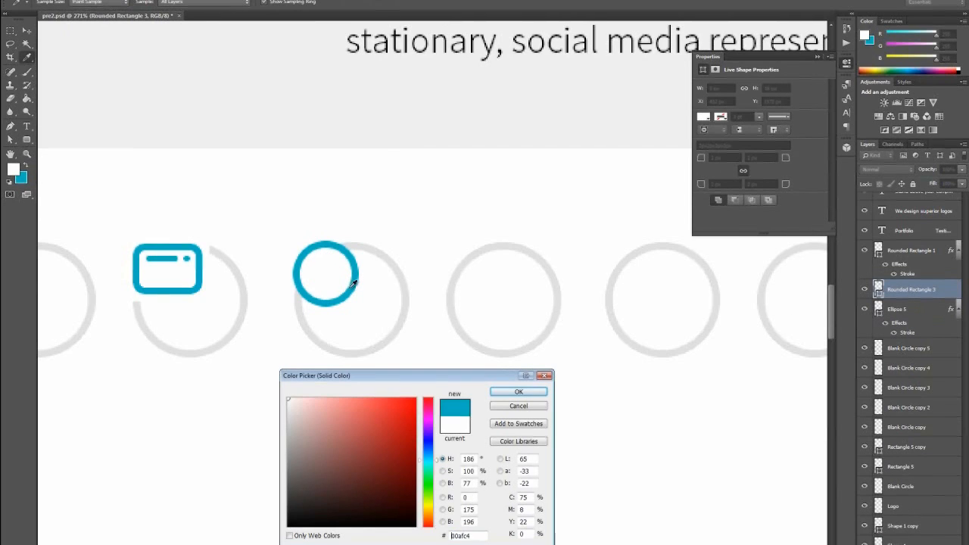
pyautogui.click(509, 391)
pyautogui.click(27, 32)
pyautogui.rightClick(903, 299)
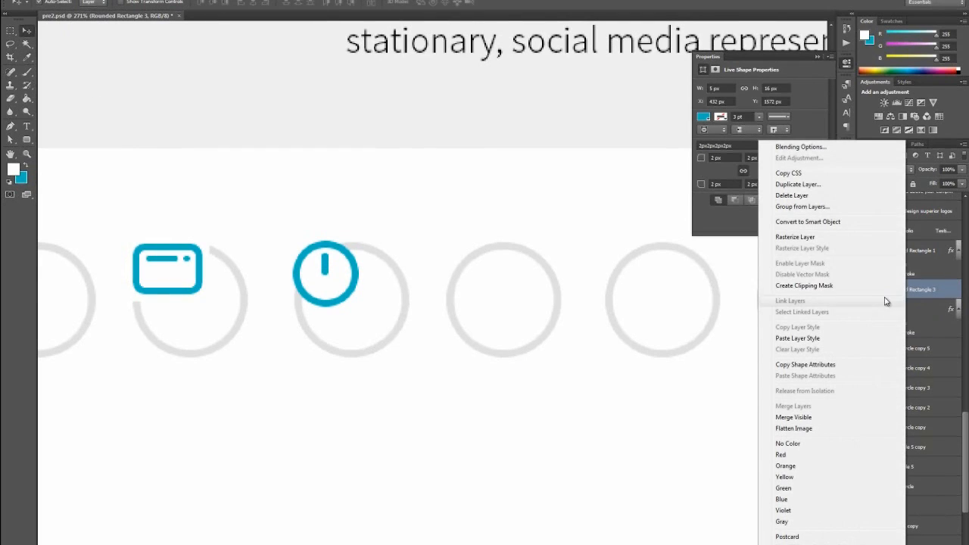
pyautogui.click(572, 166)
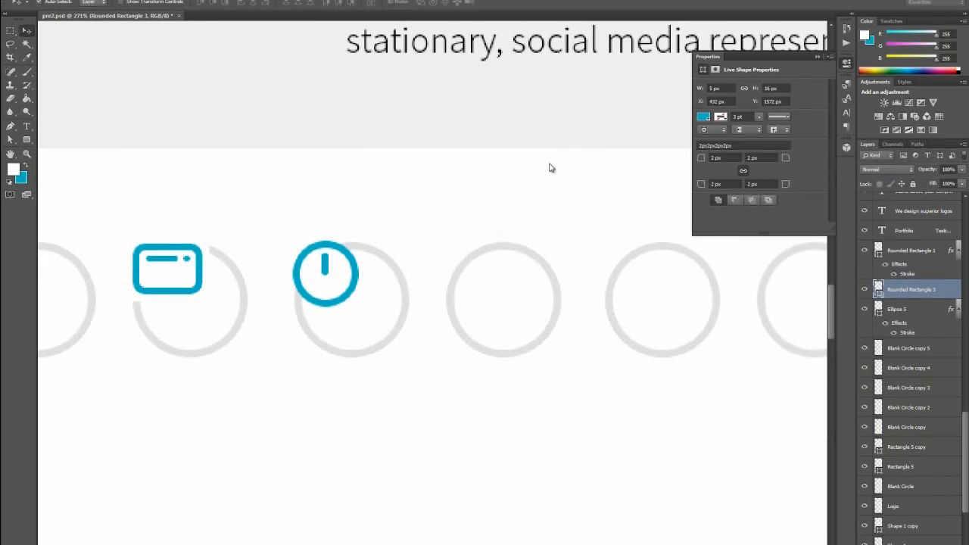
# Duplicate the vertical bar and rotate the copy toward the lower right to form the clock's other hand
pyautogui.hotkey('ctrl', 't')
pyautogui.moveTo(338, 280)
pyautogui.mouseDown()
pyautogui.moveTo(294, 276)
pyautogui.moveTo(341, 280)
pyautogui.mouseUp()
pyautogui.click(30, 33)
pyautogui.click(433, 201)
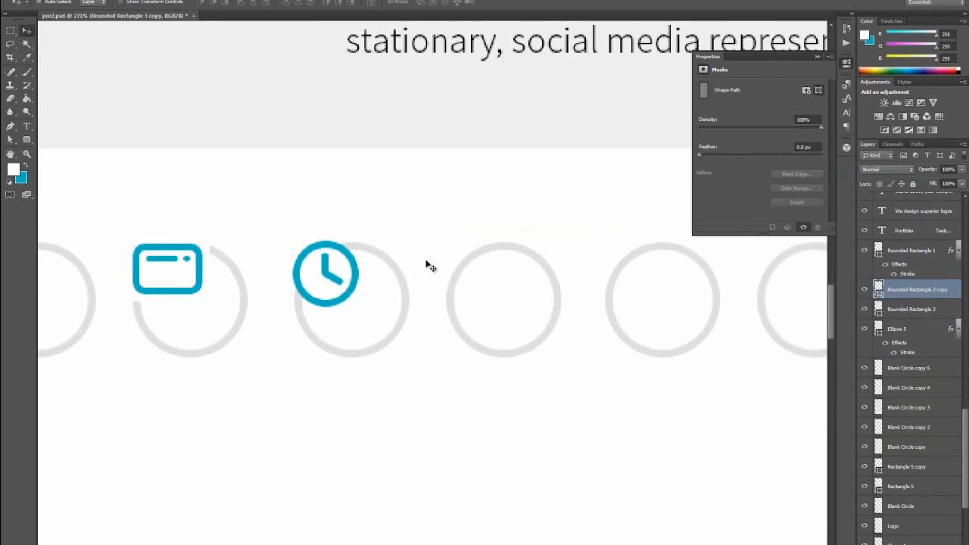
# Delete the part of the third ring around the clock using elliptical selections, leaving an even gap, and clear the selection
pyautogui.click(367, 250)
pyautogui.press('m')
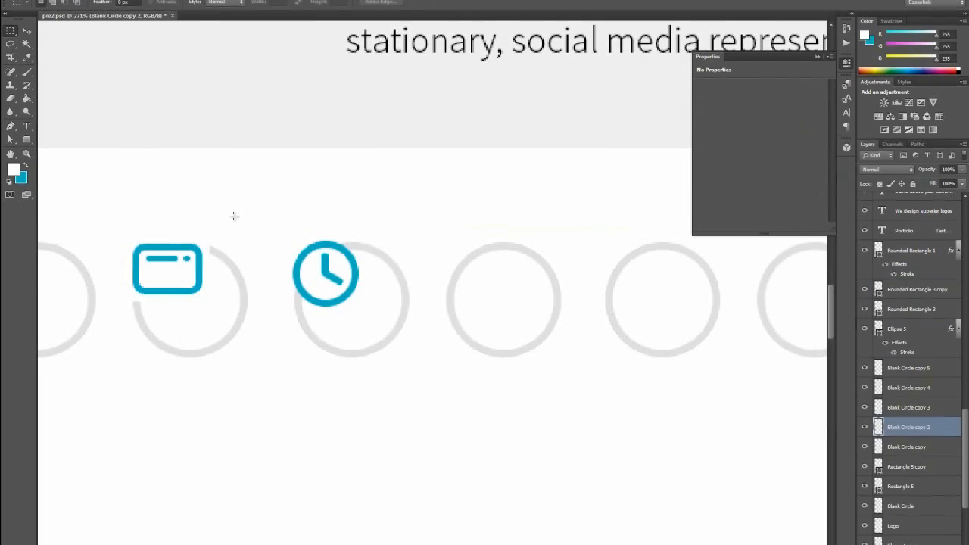
pyautogui.rightClick(11, 30)
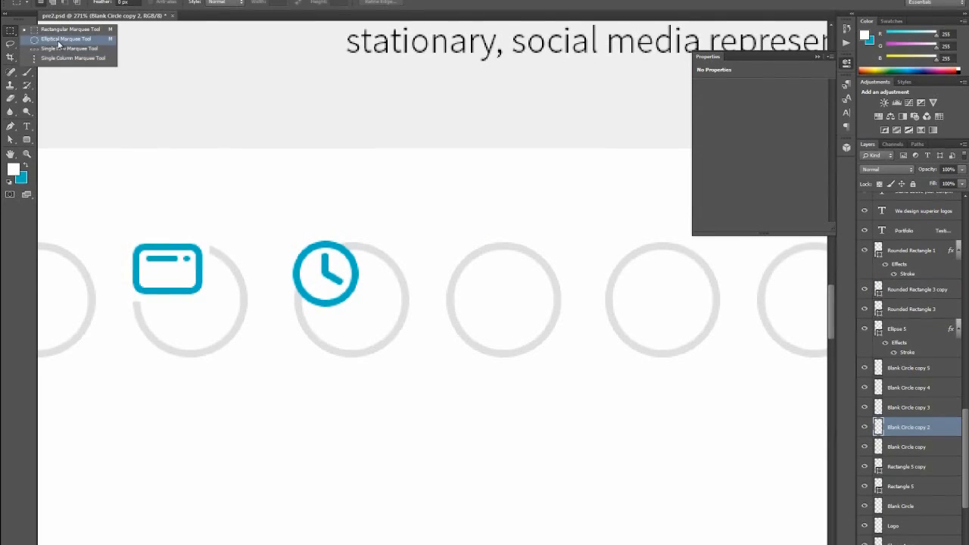
pyautogui.click(65, 38)
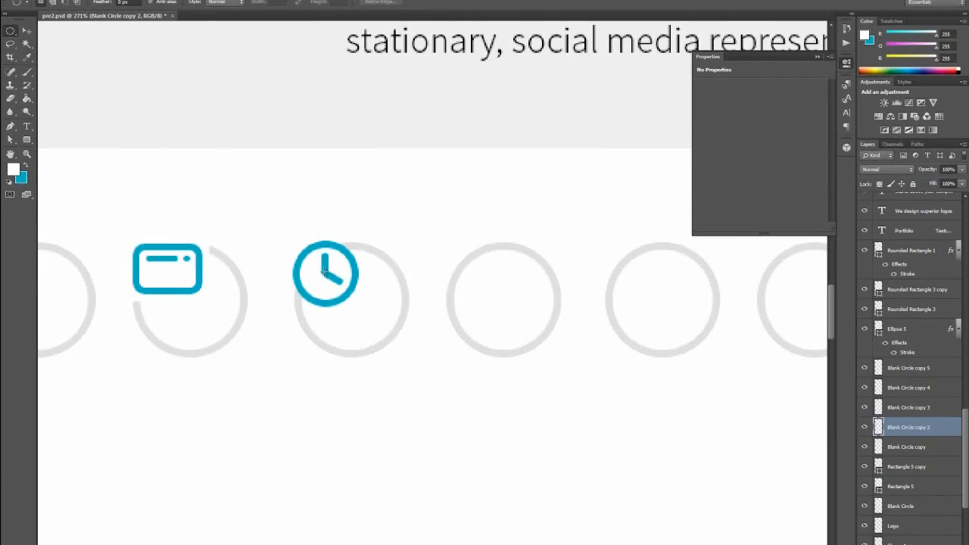
pyautogui.moveTo(324, 271); pyautogui.dragTo(369, 310)
pyautogui.press('Left')
pyautogui.press('Delete')
pyautogui.hotkey('ctrl', 'd')
pyautogui.moveTo(324, 275); pyautogui.dragTo(397, 318)
pyautogui.click(400, 217)
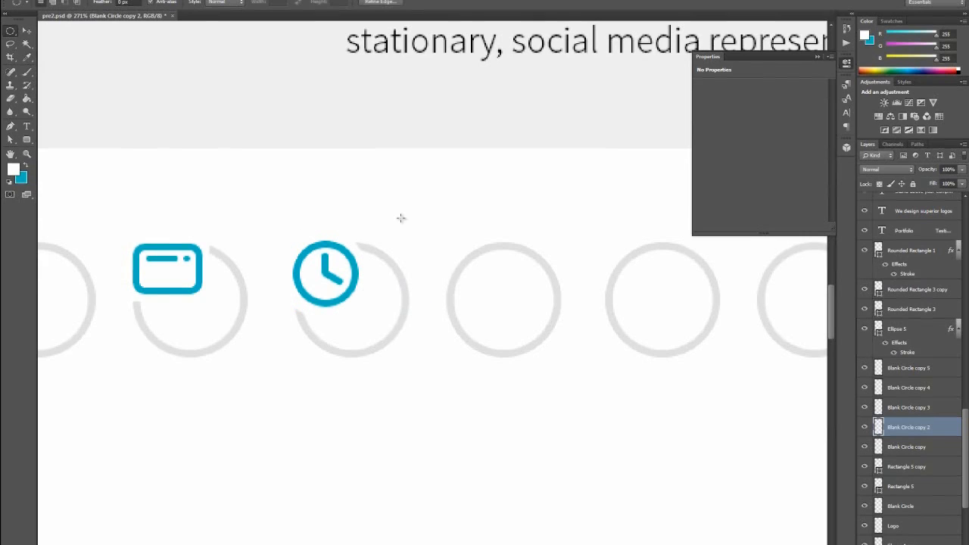
pyautogui.hotkey('ctrl', 'z')
pyautogui.press('Up')
pyautogui.press('Left')
pyautogui.press('Left')
pyautogui.click(388, 215)
# Draw a blue rounded rectangle about 29 × 15 px with a 2 px corner radius just above the fourth ring's upper-left part
pyautogui.click(26, 154)
pyautogui.moveTo(377, 268); pyautogui.dragTo(407, 293)
pyautogui.click(407, 292)
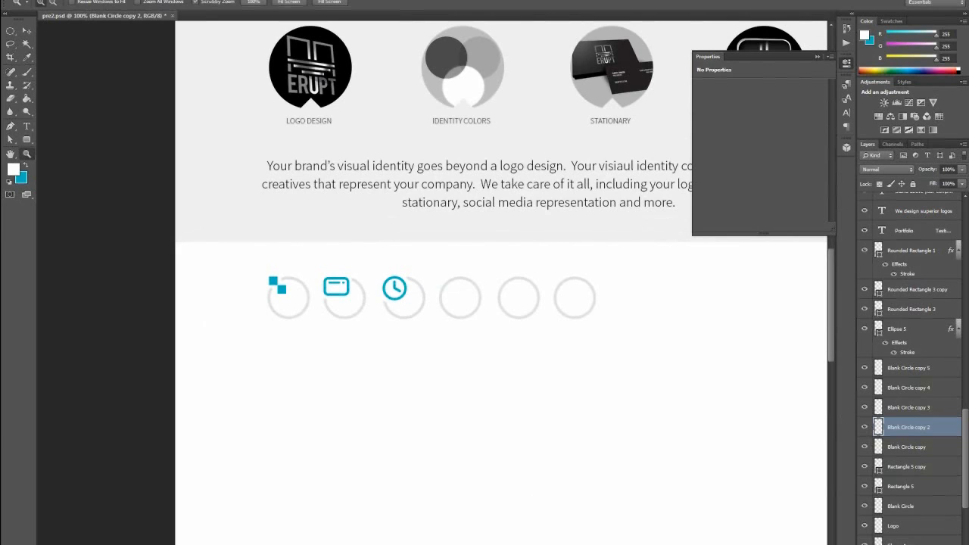
pyautogui.moveTo(447, 544); pyautogui.dragTo(533, 544)
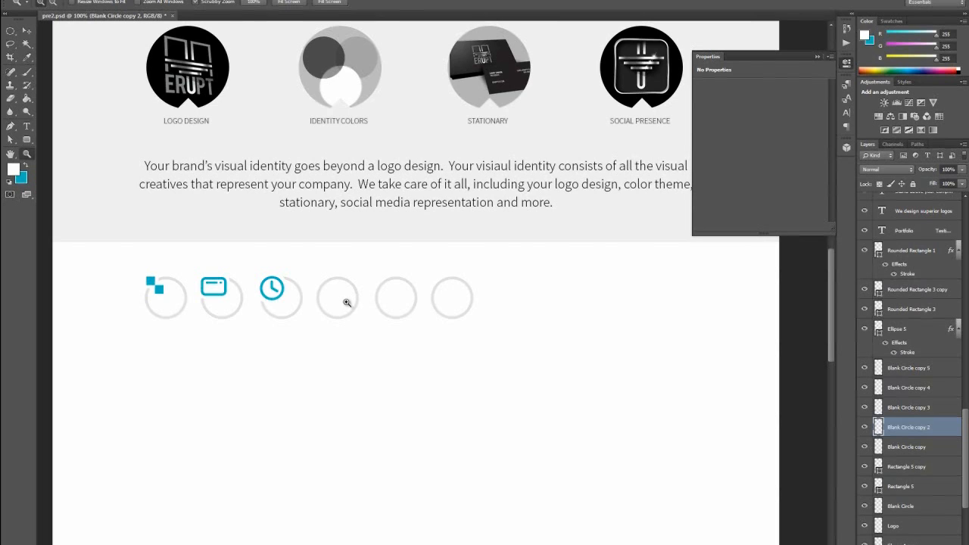
pyautogui.moveTo(333, 297); pyautogui.dragTo(390, 325)
pyautogui.moveTo(409, 544); pyautogui.dragTo(394, 544)
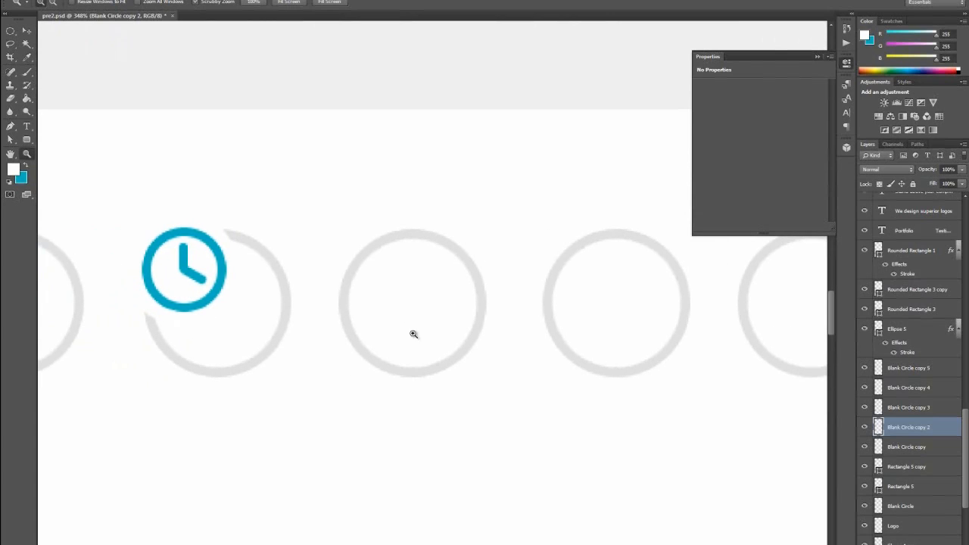
pyautogui.click(27, 32)
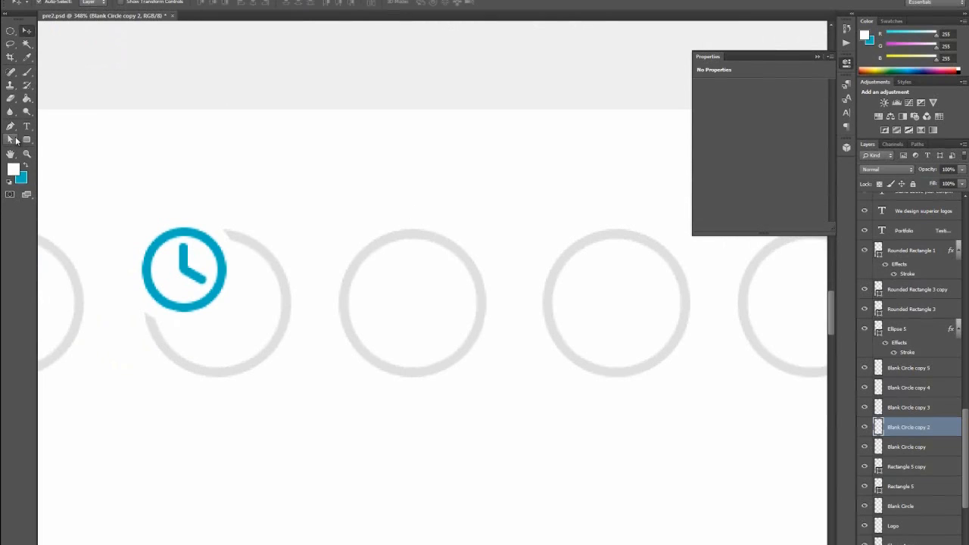
pyautogui.moveTo(28, 141); pyautogui.dragTo(98, 144)
pyautogui.doubleClick(385, 3)
pyautogui.write('2')
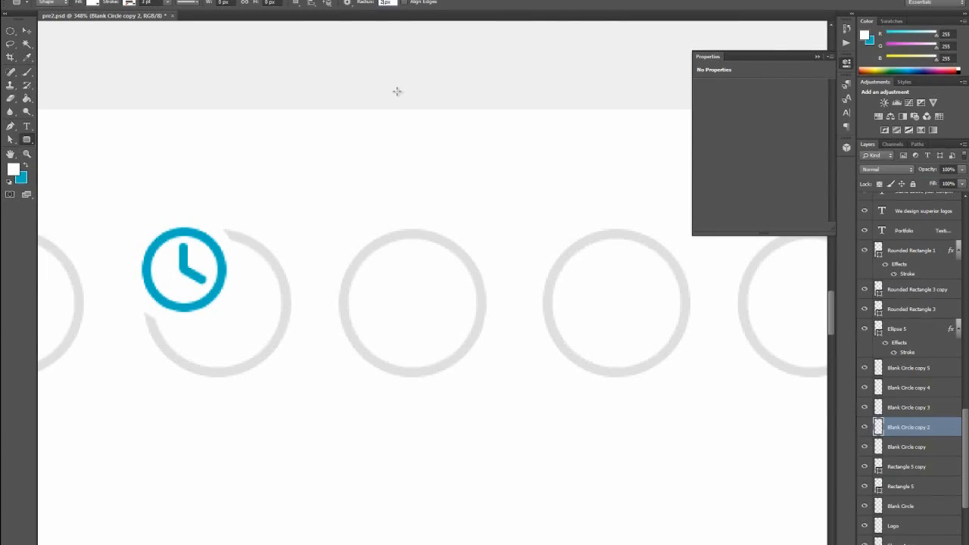
pyautogui.click(26, 164)
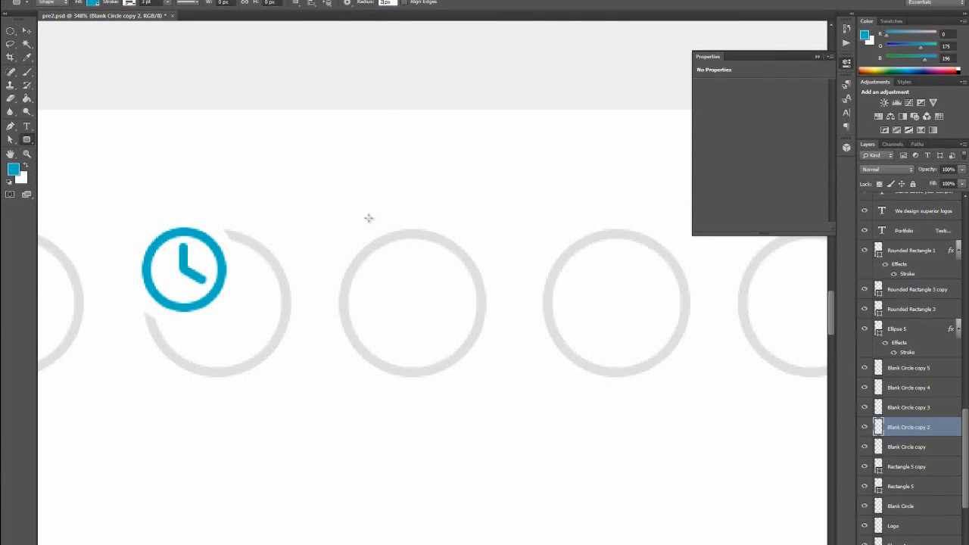
pyautogui.moveTo(353, 192); pyautogui.dragTo(377, 205)
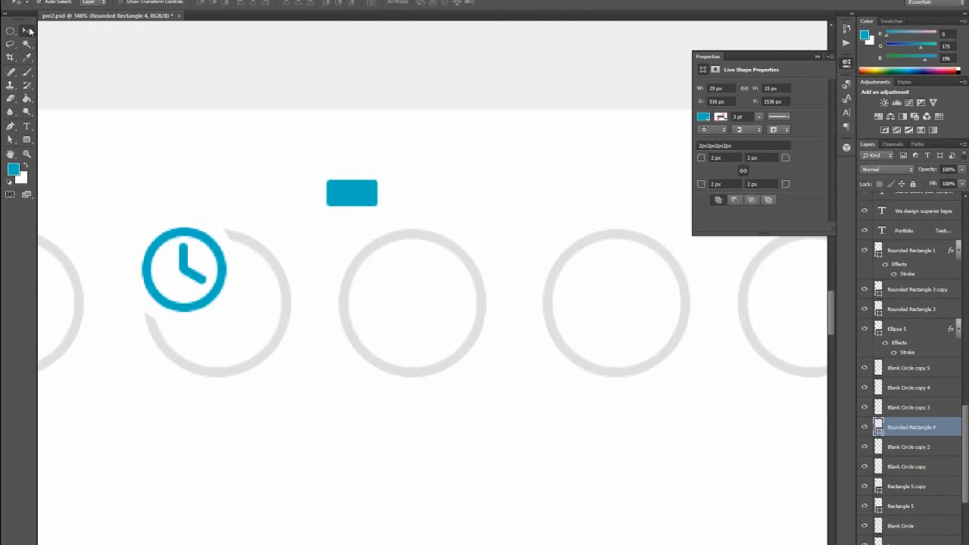
# Draw a narrow vertical rounded bar about 4 × 23 px hanging from the middle of the blue rectangle's lower edge
pyautogui.click(27, 140)
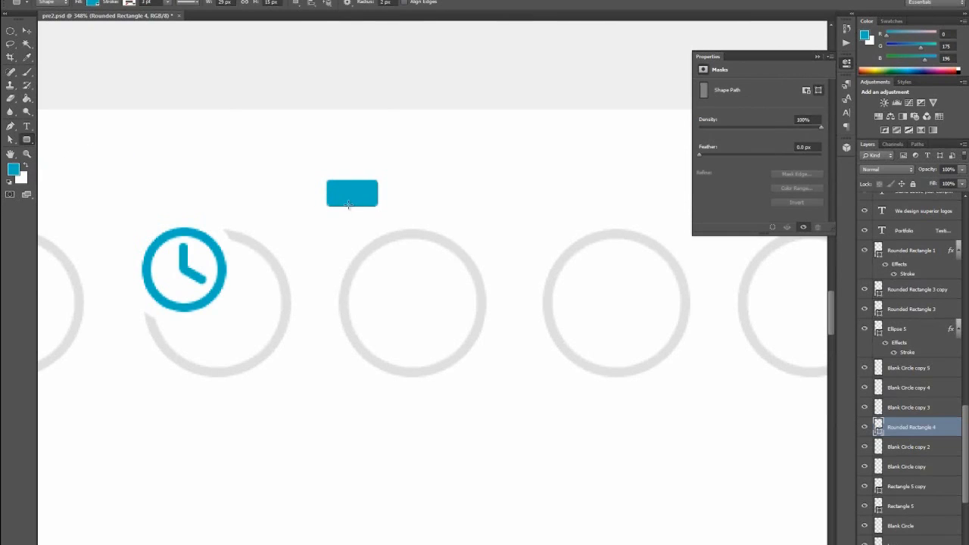
pyautogui.moveTo(349, 206); pyautogui.dragTo(350, 244)
pyautogui.hotkey('ctrl', 'h')
pyautogui.hotkey('ctrl', 'h')
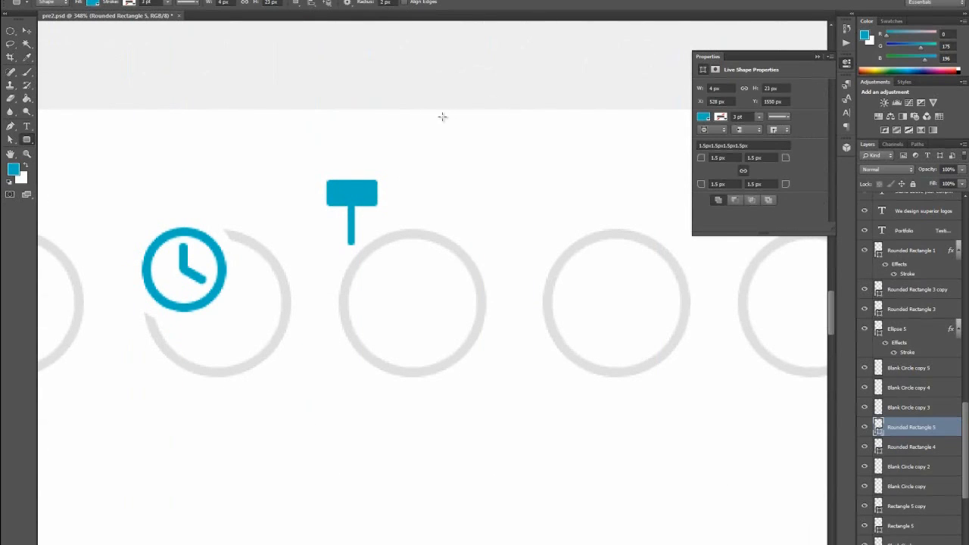
# Draw a 1 × 17 px vertical rectangle across the blue hammer head near its right end and fill it with white
pyautogui.rightClick(28, 140)
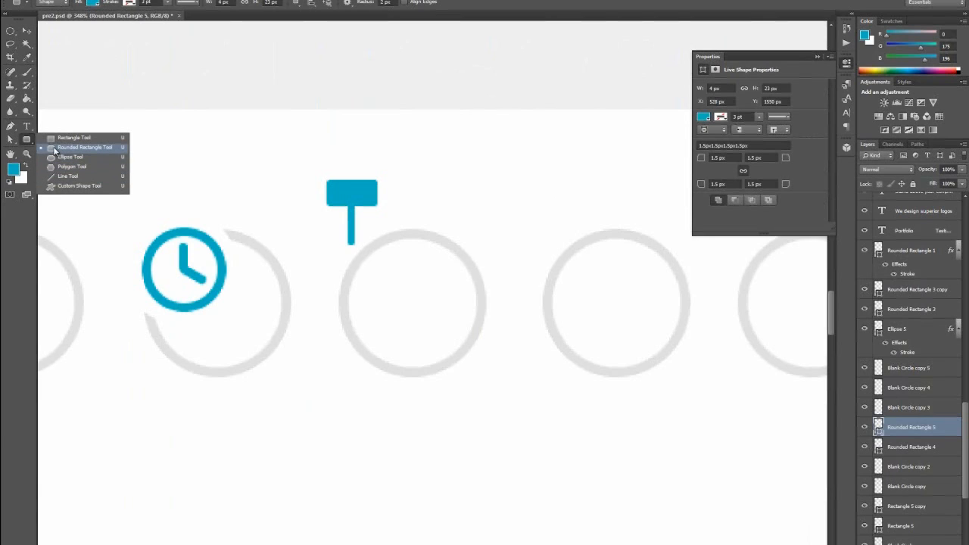
pyautogui.click(62, 139)
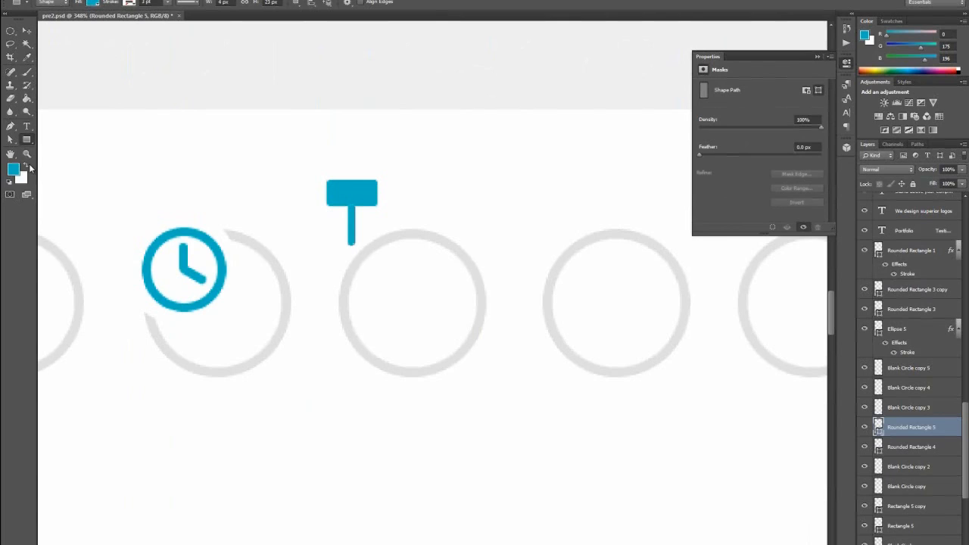
pyautogui.click(26, 167)
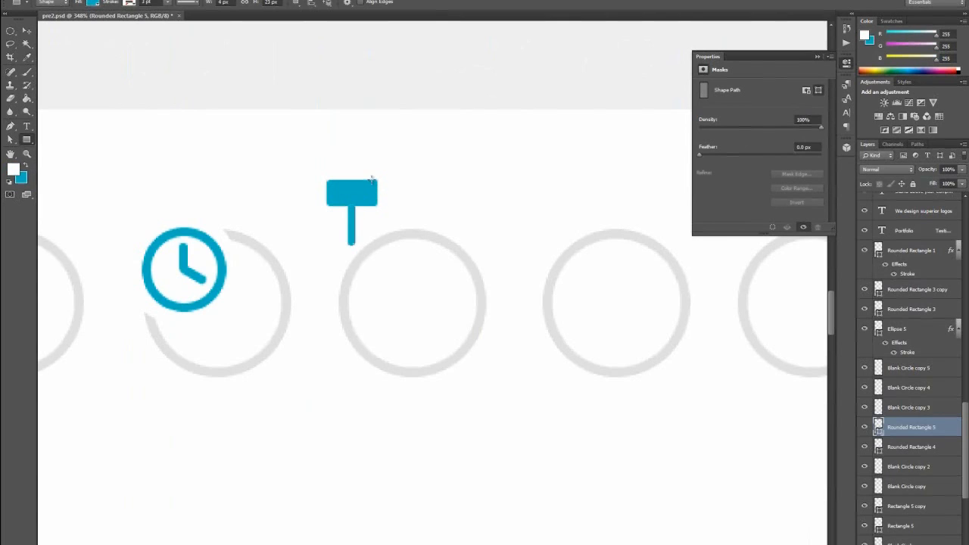
pyautogui.moveTo(371, 179); pyautogui.dragTo(371, 208)
pyautogui.doubleClick(879, 428)
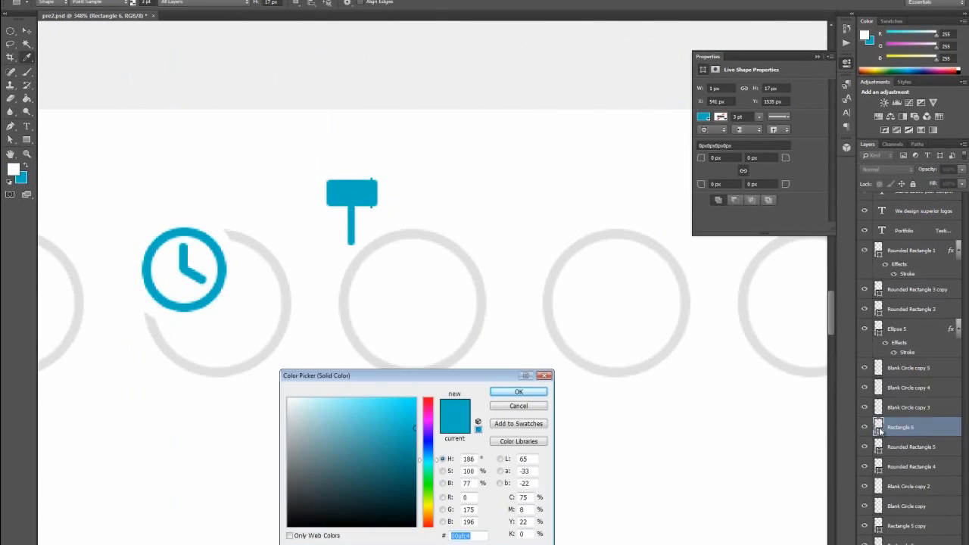
pyautogui.click(288, 400)
pyautogui.click(519, 393)
pyautogui.press('v')
# Duplicate the thin white stripe and position the copy near the left end of the hammer head
pyautogui.rightClick(909, 429)
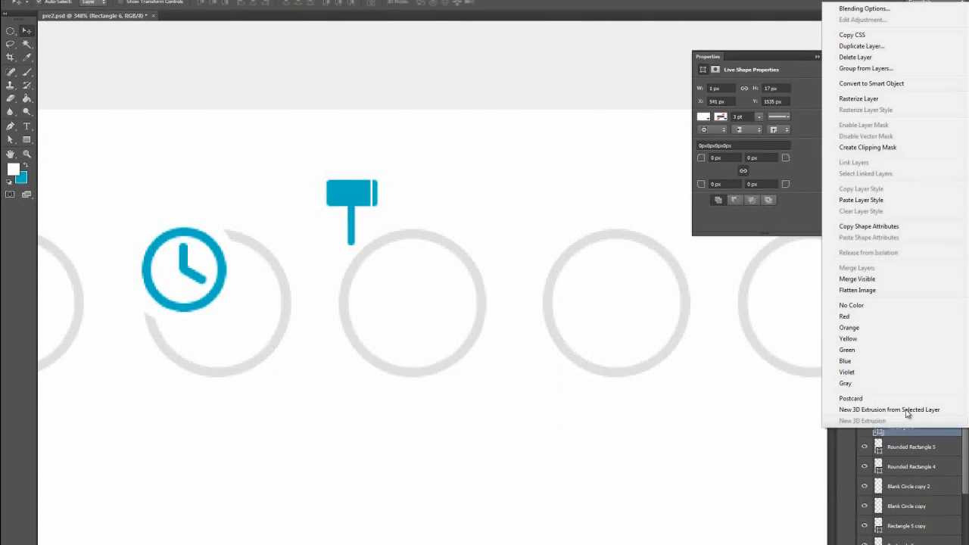
pyautogui.click(861, 49)
pyautogui.click(589, 166)
pyautogui.moveTo(404, 182); pyautogui.dragTo(332, 152)
pyautogui.press('Right')
pyautogui.press('Right')
pyautogui.press('Right')
pyautogui.press('Left')
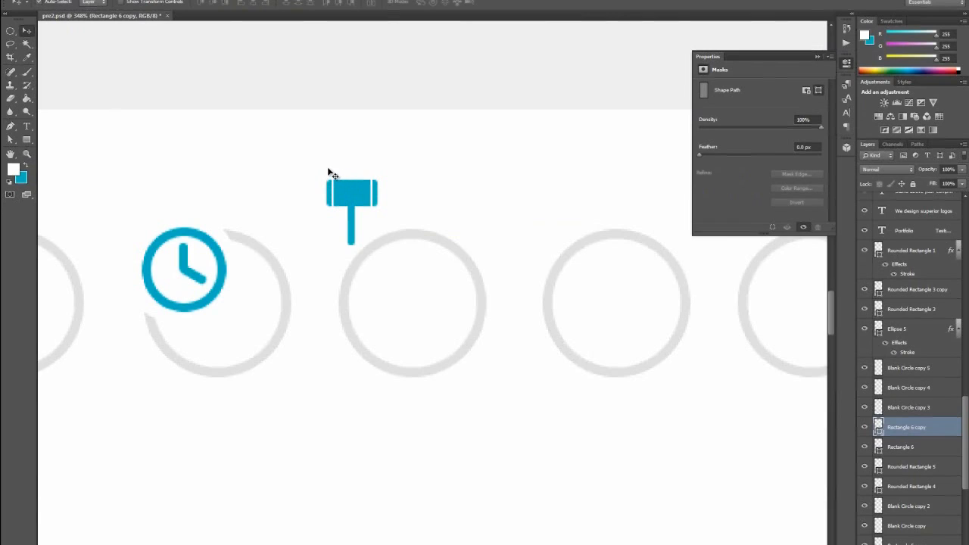
# Group the hammer's head, handle and two white stripe layers
pyautogui.click(345, 195)
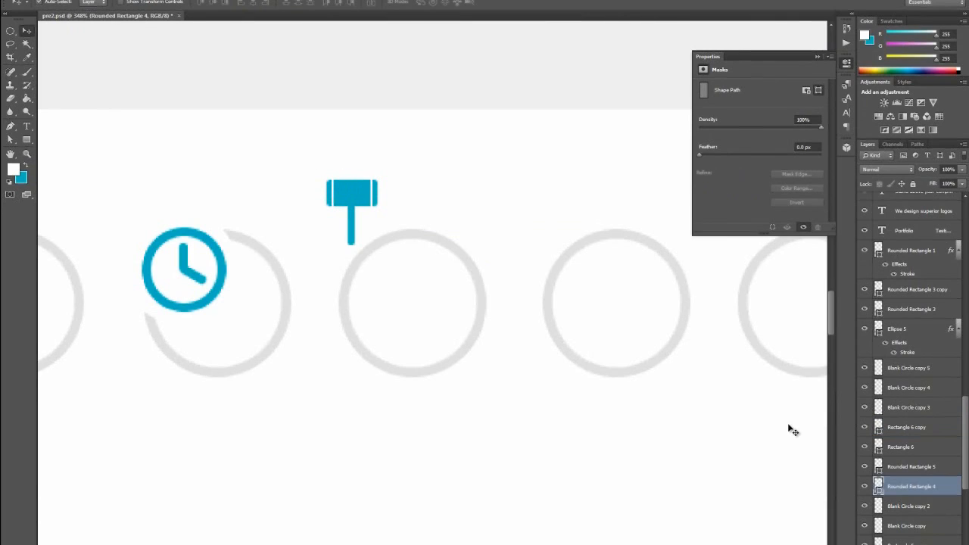
pyautogui.click(868, 467)
pyautogui.click(867, 466)
pyautogui.keyDown('shift'); pyautogui.click(871, 467); pyautogui.keyUp('shift')
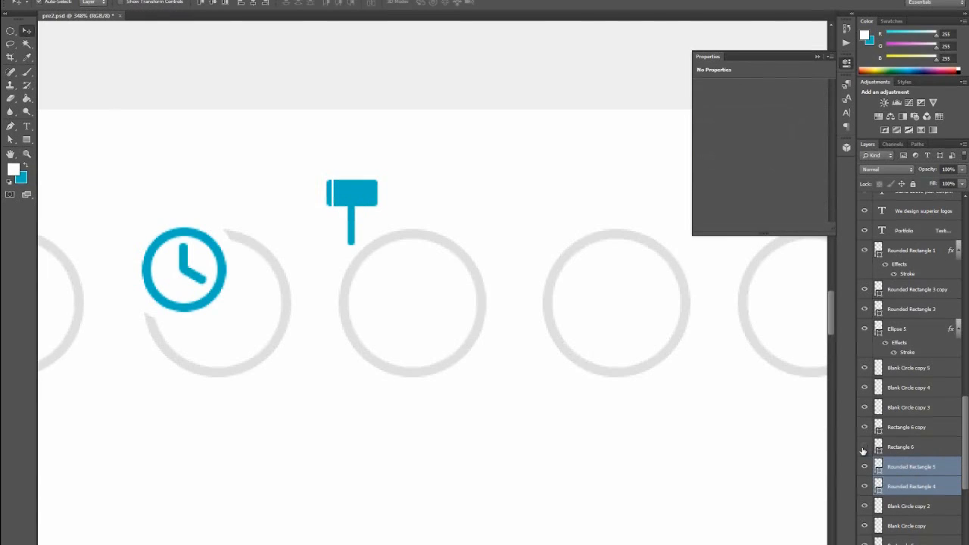
pyautogui.keyDown('shift'); pyautogui.click(897, 448); pyautogui.keyUp('shift')
pyautogui.keyDown('shift'); pyautogui.click(905, 429); pyautogui.keyUp('shift')
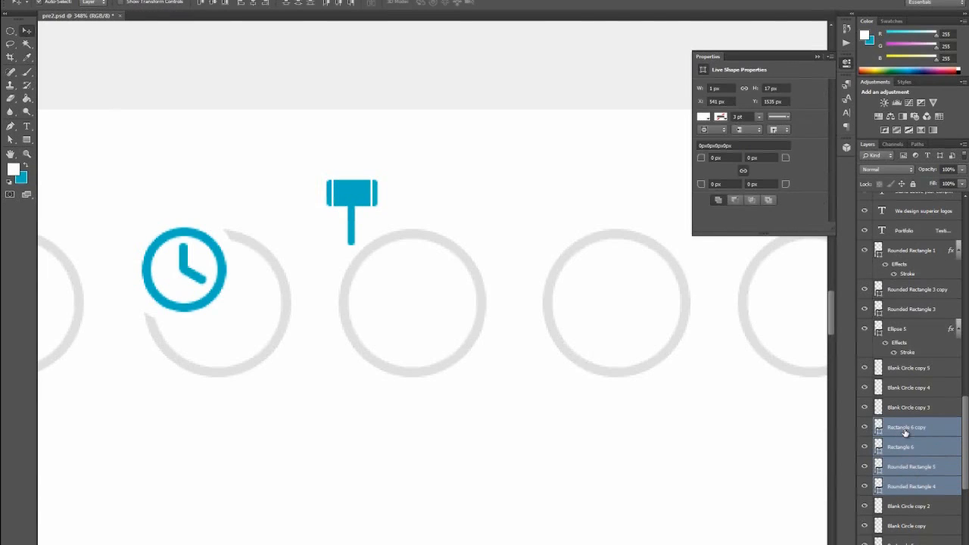
pyautogui.hotkey('ctrl', 'e')
pyautogui.hotkey('ctrl', 'z')
pyautogui.hotkey('ctrl', 'g')
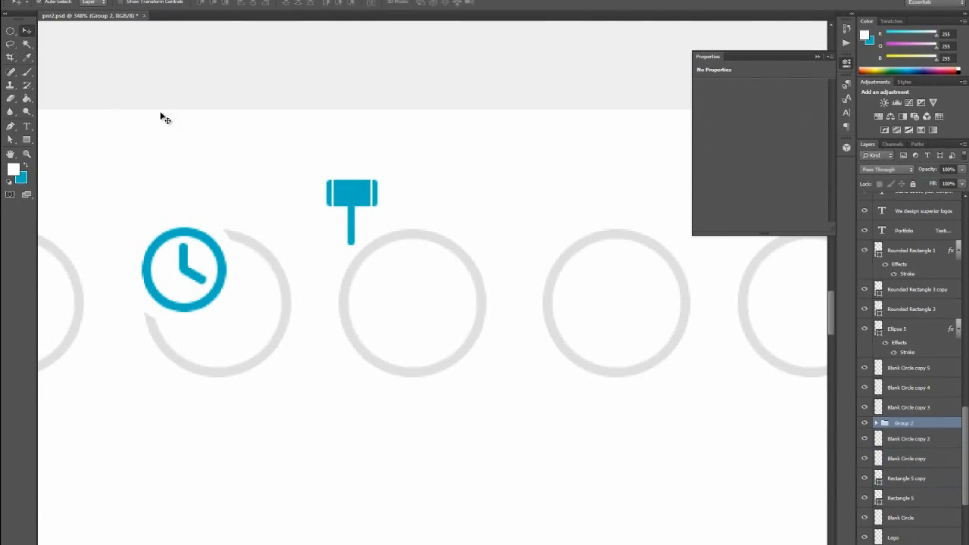
# Rotate the hammer group about 45° counter-clockwise and move it onto the fourth ring's upper-left part
pyautogui.hotkey('ctrl', 't')
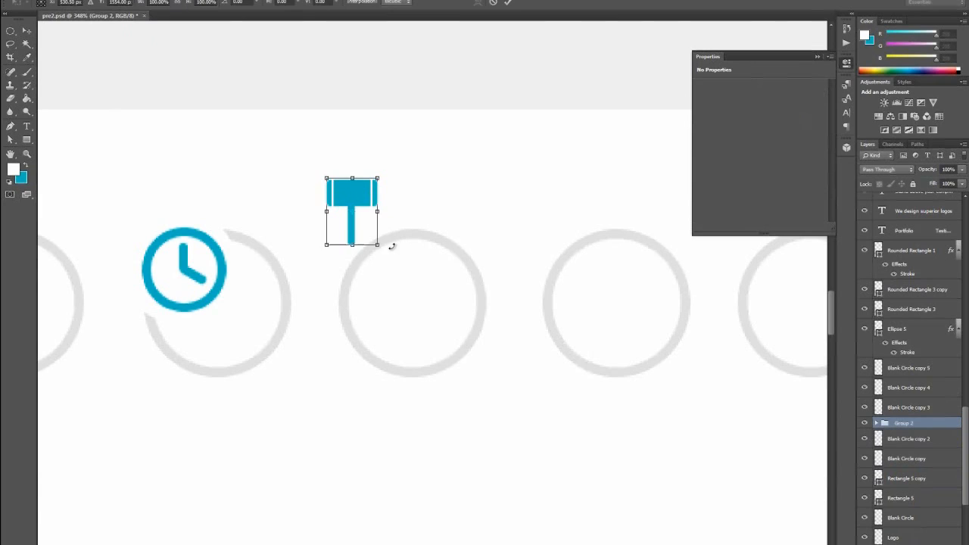
pyautogui.moveTo(390, 249); pyautogui.dragTo(400, 213)
pyautogui.moveTo(329, 189); pyautogui.dragTo(367, 247)
pyautogui.hotkey('ctrl', 'z')
pyautogui.press('v')
pyautogui.press('Return')
# Stack the hammer group above all the ring layers and enlarge it to about 118%
pyautogui.moveTo(908, 424); pyautogui.dragTo(907, 364)
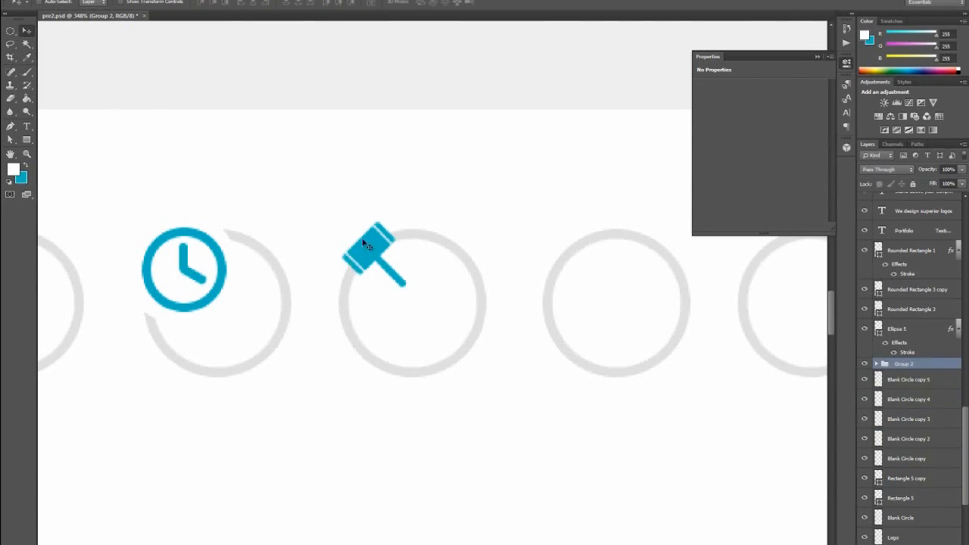
pyautogui.moveTo(378, 250); pyautogui.dragTo(379, 255)
pyautogui.hotkey('ctrl', '1')
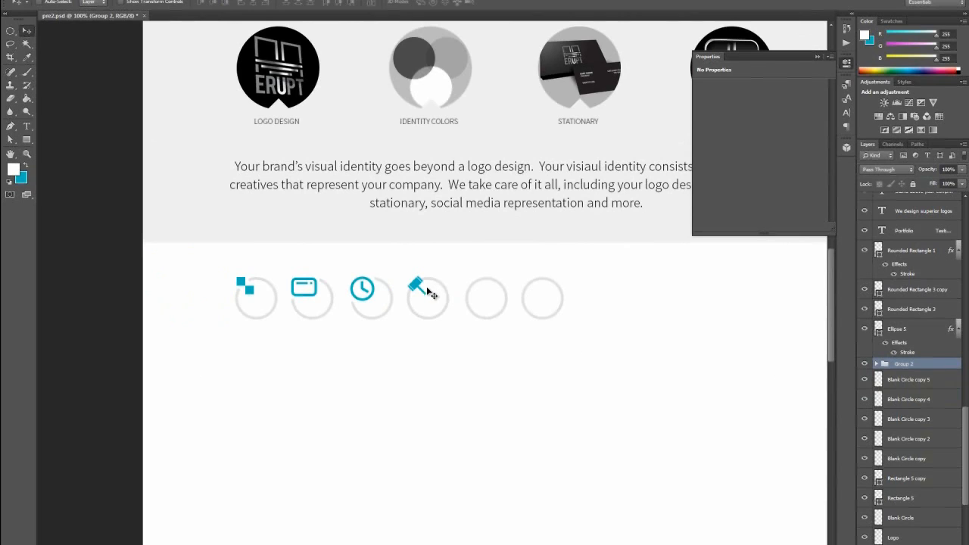
pyautogui.hotkey('ctrl', 't')
pyautogui.moveTo(429, 298); pyautogui.dragTo(431, 299)
pyautogui.click(27, 31)
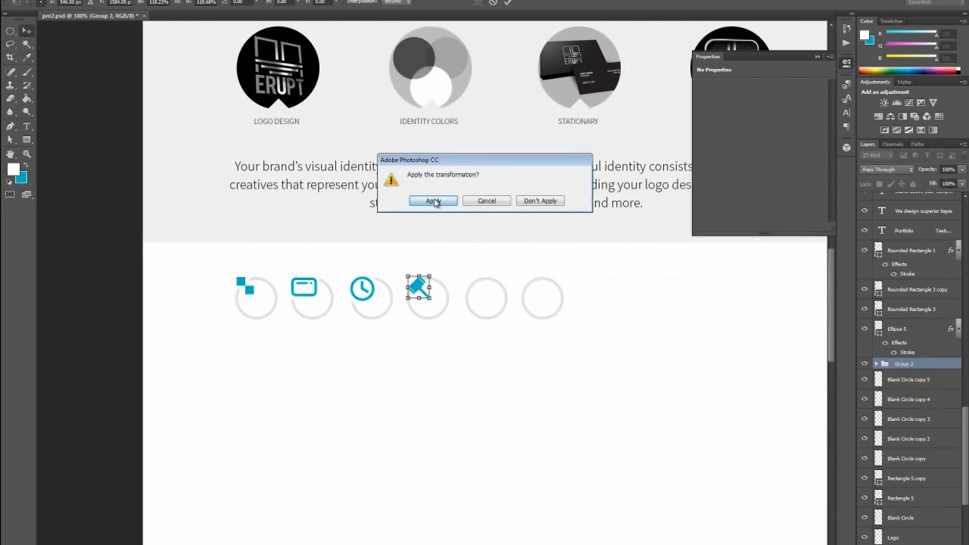
pyautogui.click(433, 200)
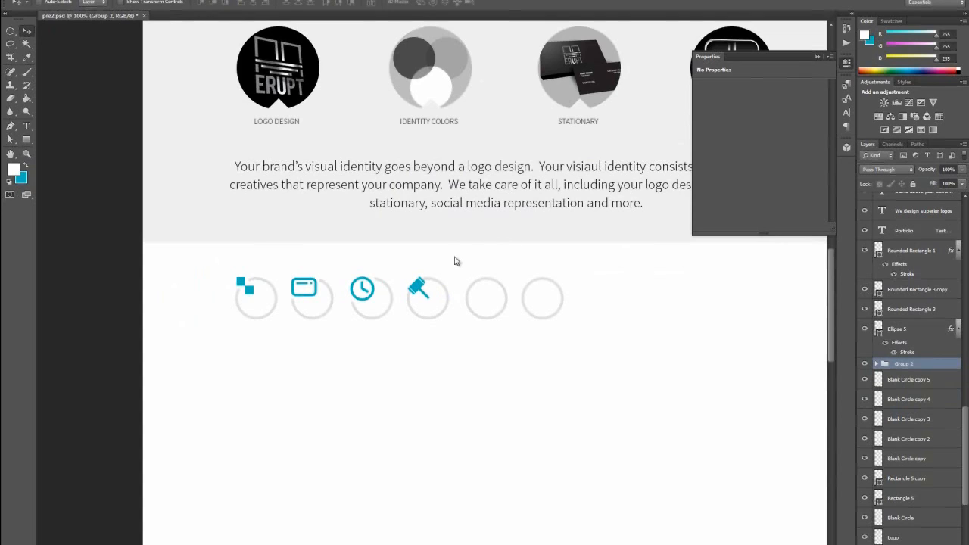
# Select the fourth ring behind the hammer
pyautogui.click(27, 154)
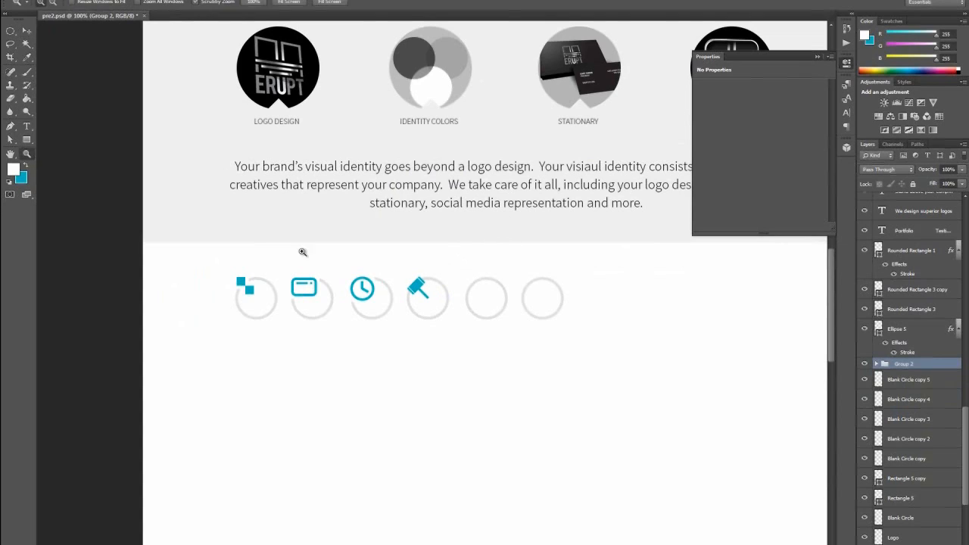
pyautogui.moveTo(433, 300); pyautogui.dragTo(460, 327)
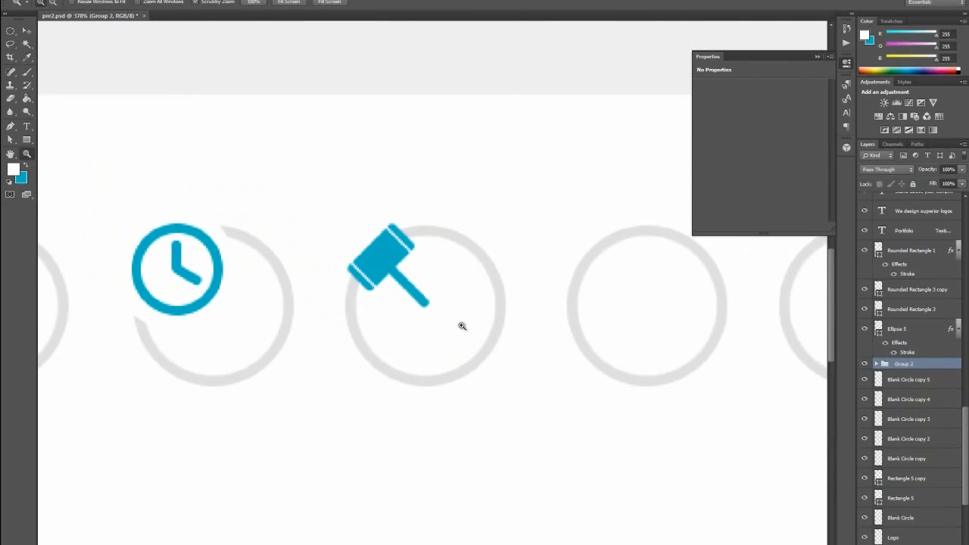
pyautogui.press('v')
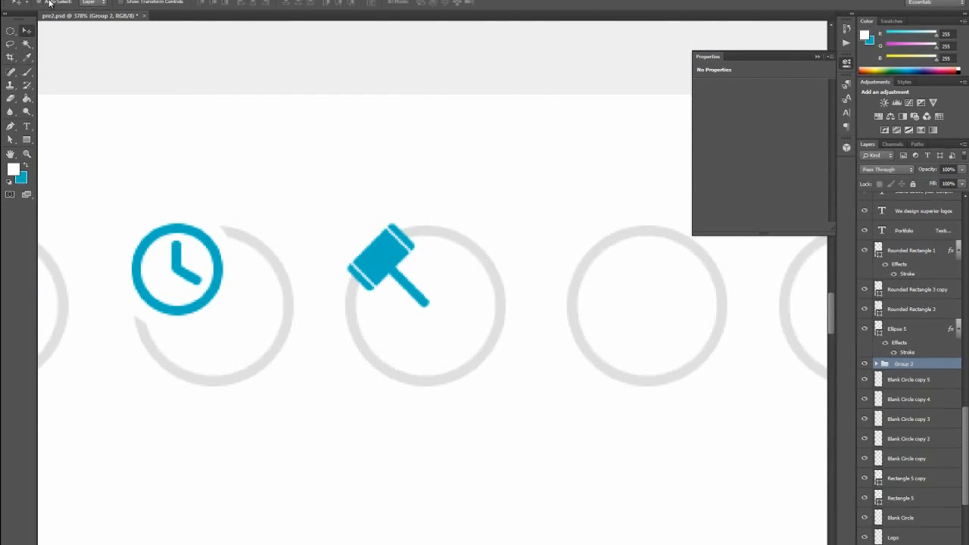
pyautogui.click(471, 239)
pyautogui.press('m')
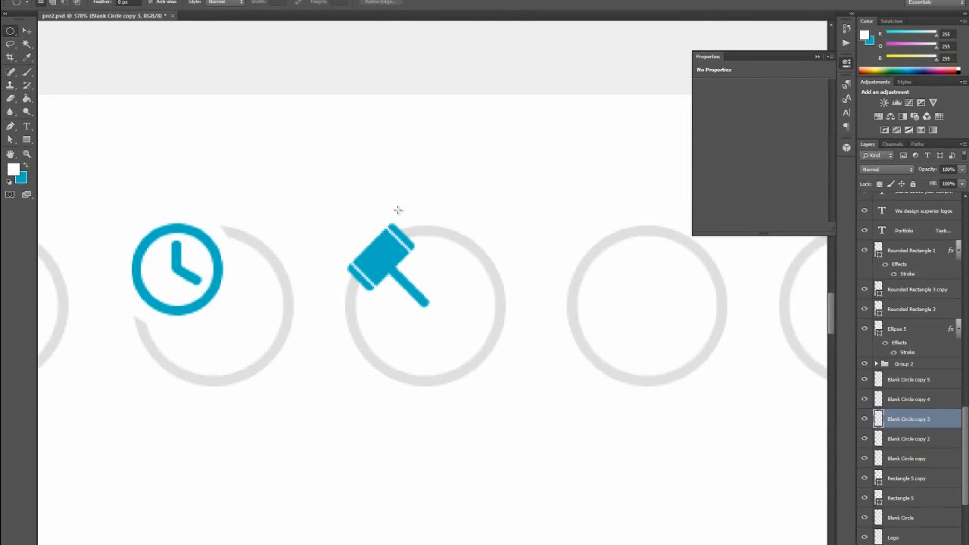
pyautogui.click(12, 33)
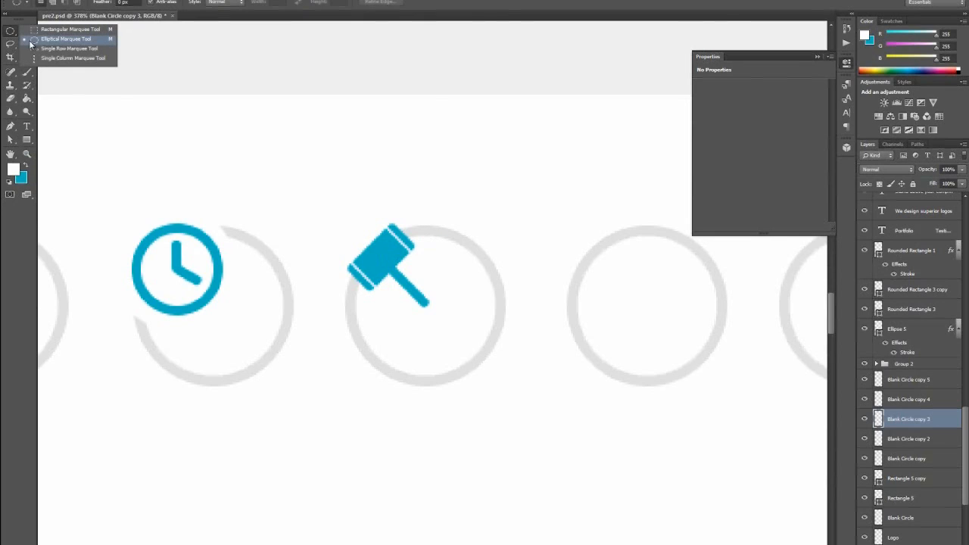
pyautogui.click(46, 29)
pyautogui.moveTo(346, 227); pyautogui.dragTo(446, 303)
pyautogui.moveTo(385, 262)
pyautogui.mouseDown()
pyautogui.moveTo(375, 246)
pyautogui.moveTo(381, 255)
pyautogui.mouseUp()
pyautogui.click(369, 203)
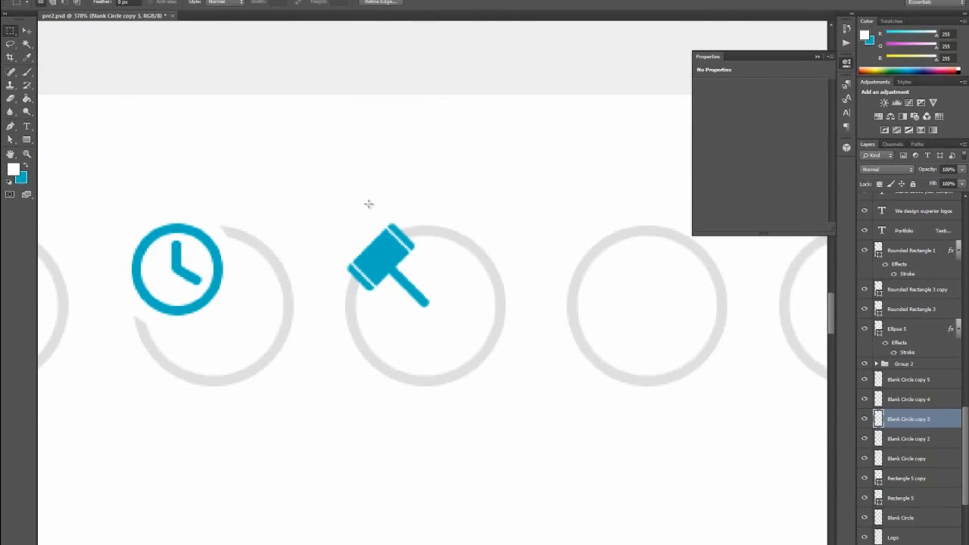
# Delete the part of the fourth ring around the hammer head using a Pen path selection with no feather, and clear the selection
pyautogui.click(11, 127)
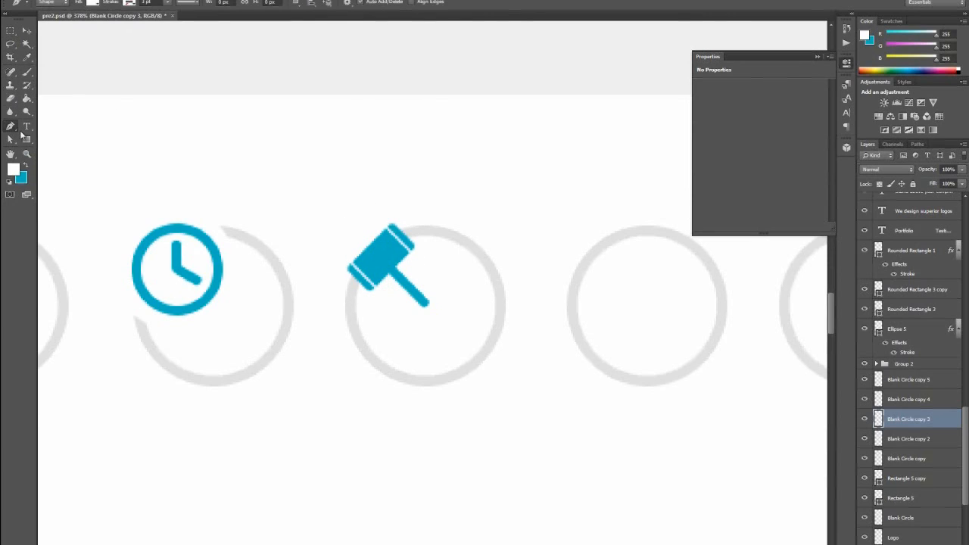
pyautogui.click(50, 3)
pyautogui.click(41, 20)
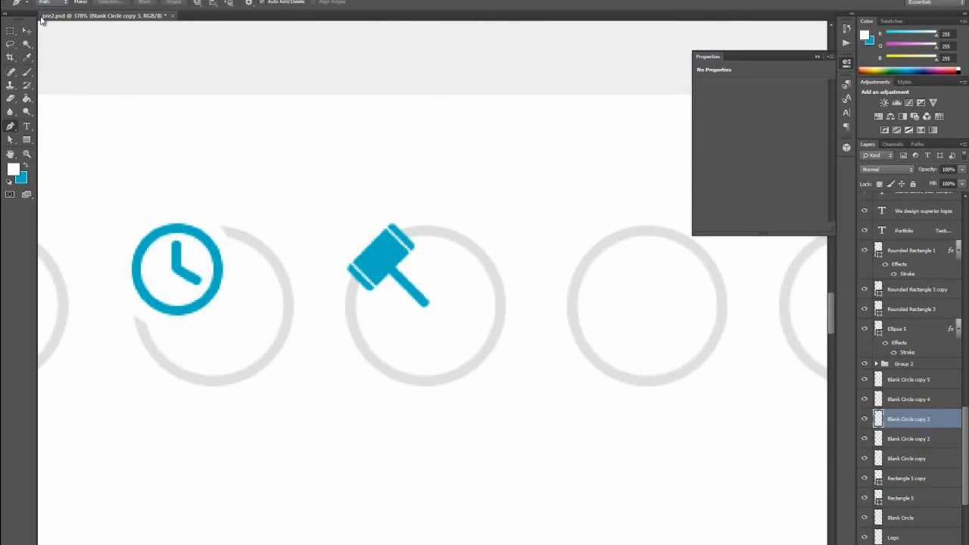
pyautogui.click(339, 283)
pyautogui.click(429, 244)
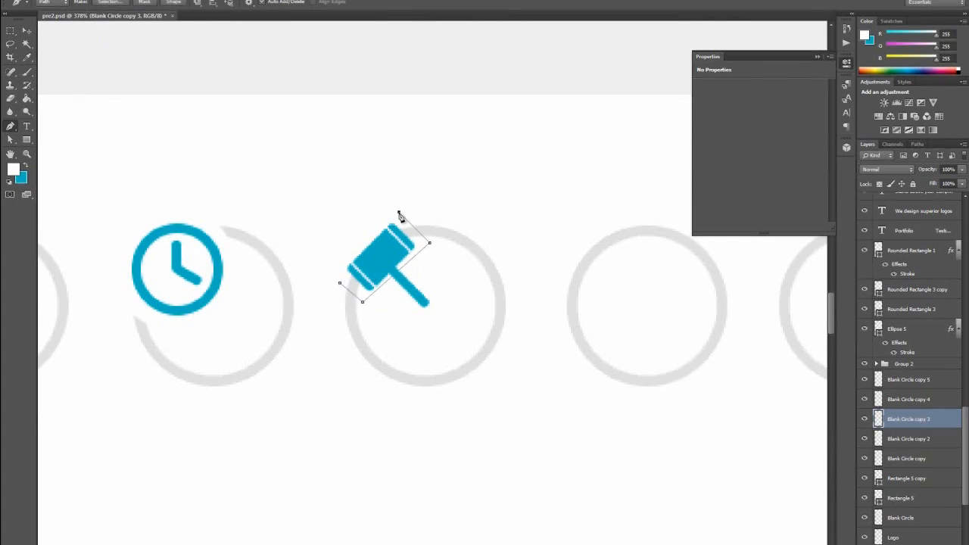
pyautogui.click(341, 286)
pyautogui.rightClick(393, 253)
pyautogui.click(427, 303)
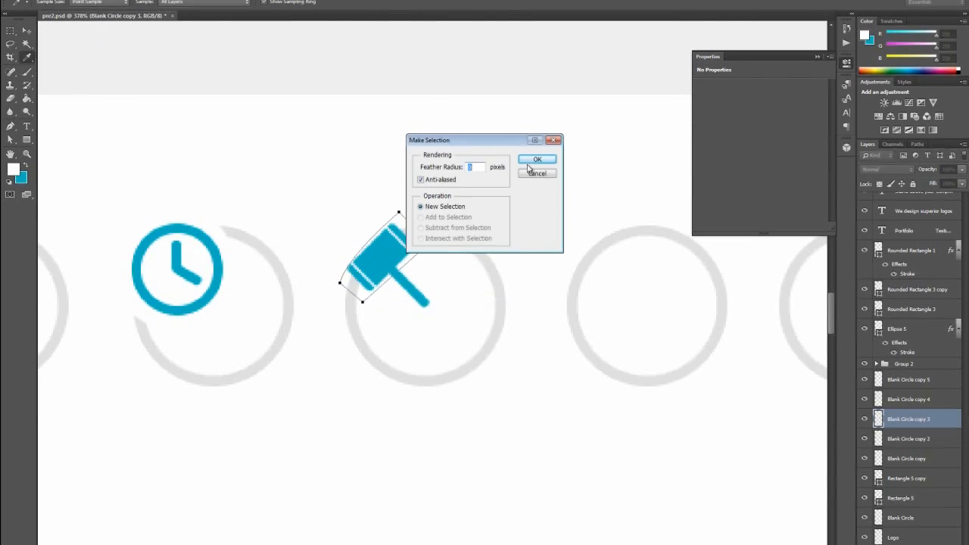
pyautogui.click(536, 161)
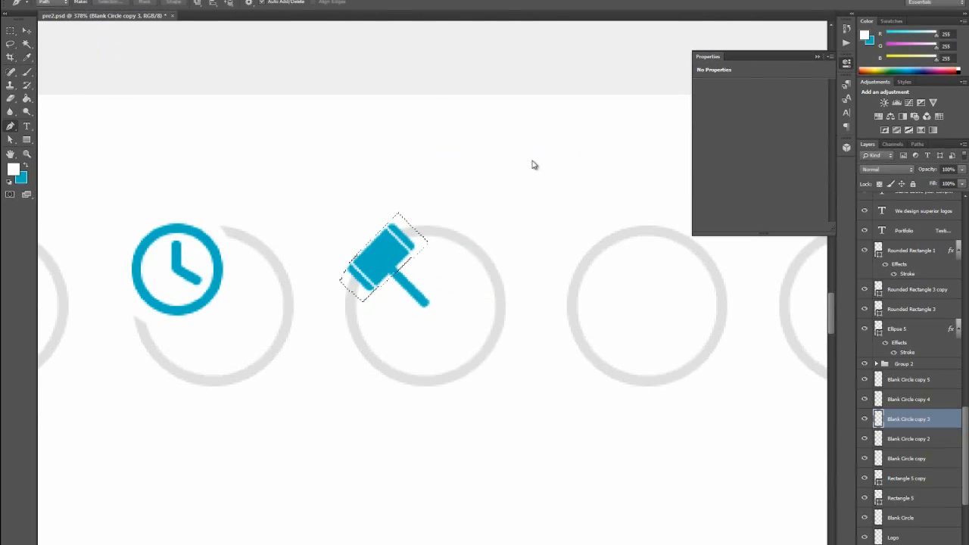
pyautogui.press('Delete')
pyautogui.hotkey('ctrl', 'd')
# Duplicate the card icon's blue rounded outline and place the copy over the fifth ring's upper-left part
pyautogui.click(27, 154)
pyautogui.rightClick(433, 197)
pyautogui.click(525, 215)
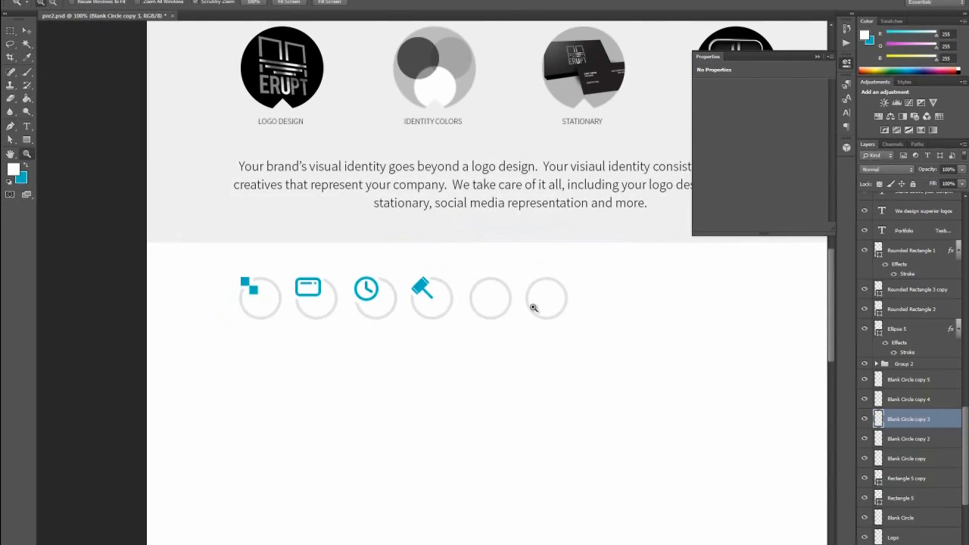
pyautogui.moveTo(364, 544); pyautogui.dragTo(432, 544)
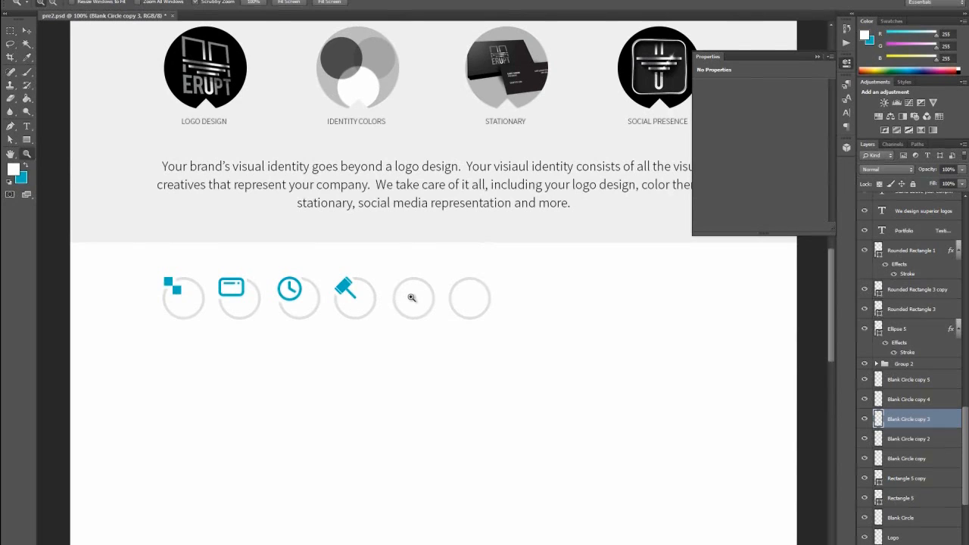
pyautogui.moveTo(418, 300); pyautogui.dragTo(459, 329)
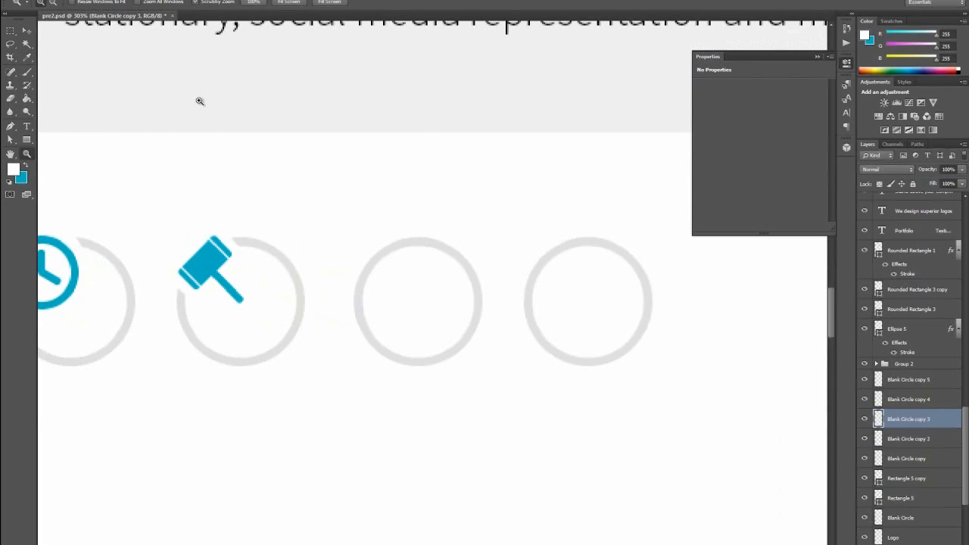
pyautogui.click(27, 30)
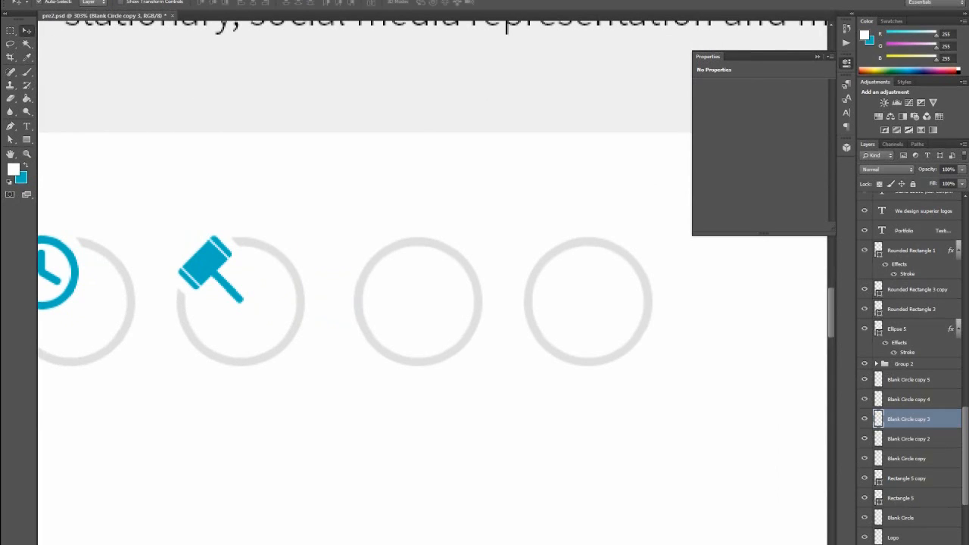
pyautogui.hscroll(-6, 152, 296)
pyautogui.click(121, 280)
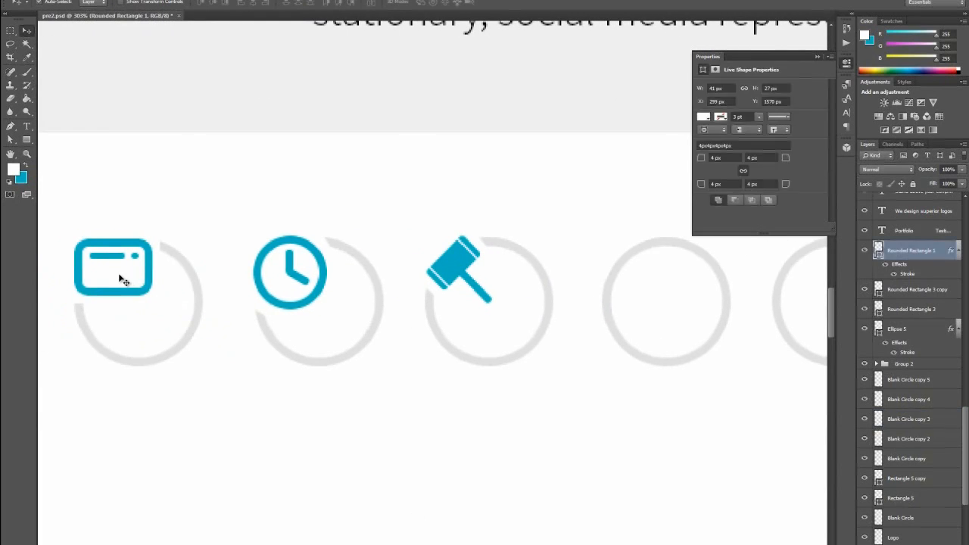
pyautogui.rightClick(910, 253)
pyautogui.click(870, 192)
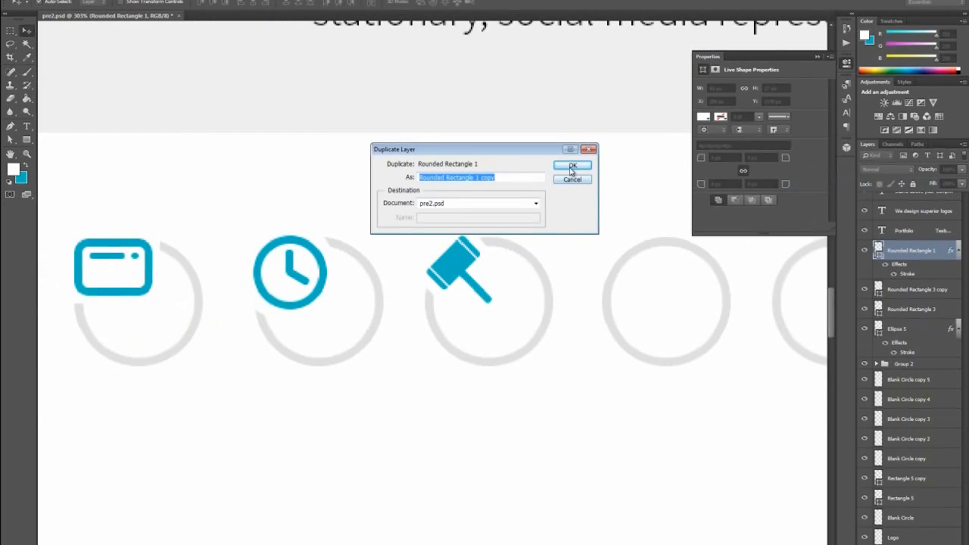
pyautogui.click(571, 169)
pyautogui.moveTo(126, 275); pyautogui.dragTo(652, 275)
pyautogui.hscroll(5, 433, 273)
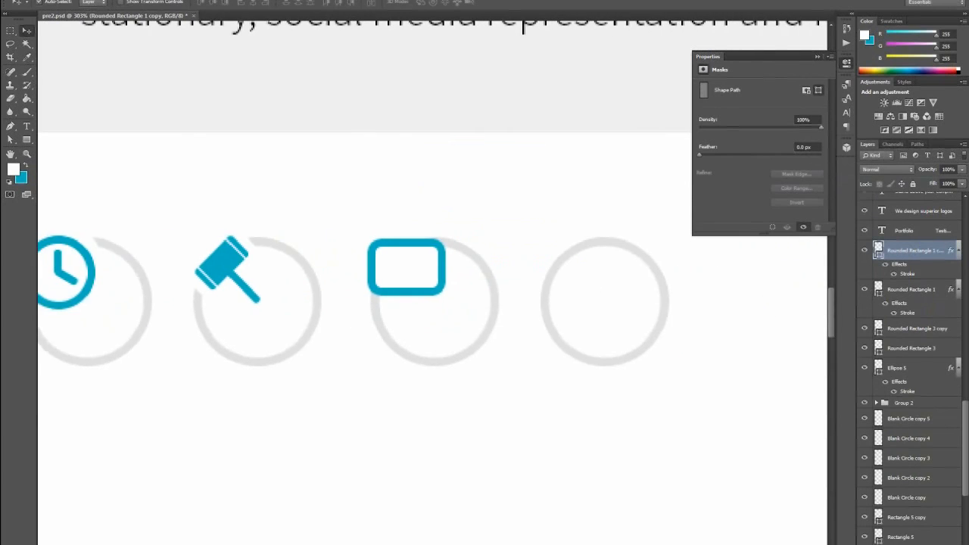
# Duplicate the blue rounded outline over the fifth ring and offset the copy diagonally down and to the right
pyautogui.rightClick(900, 263)
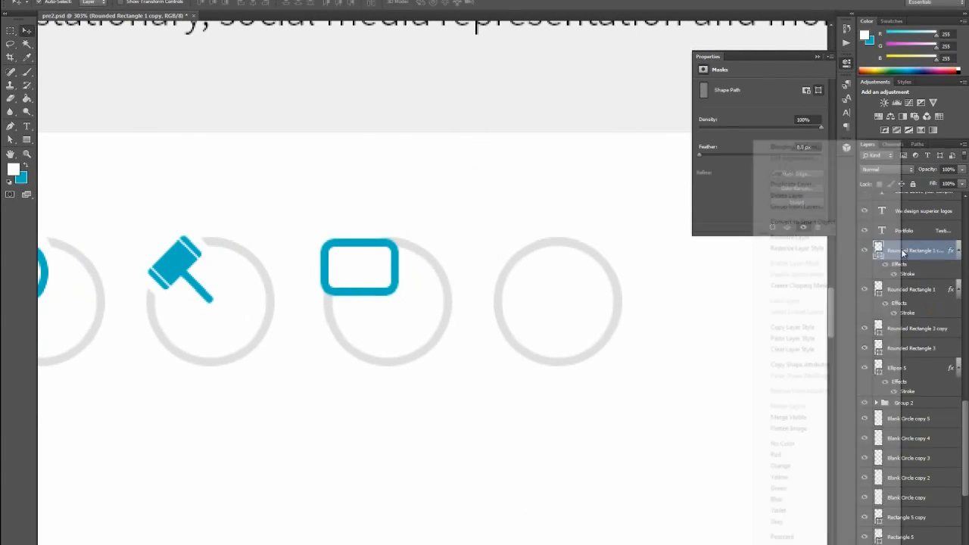
pyautogui.click(793, 184)
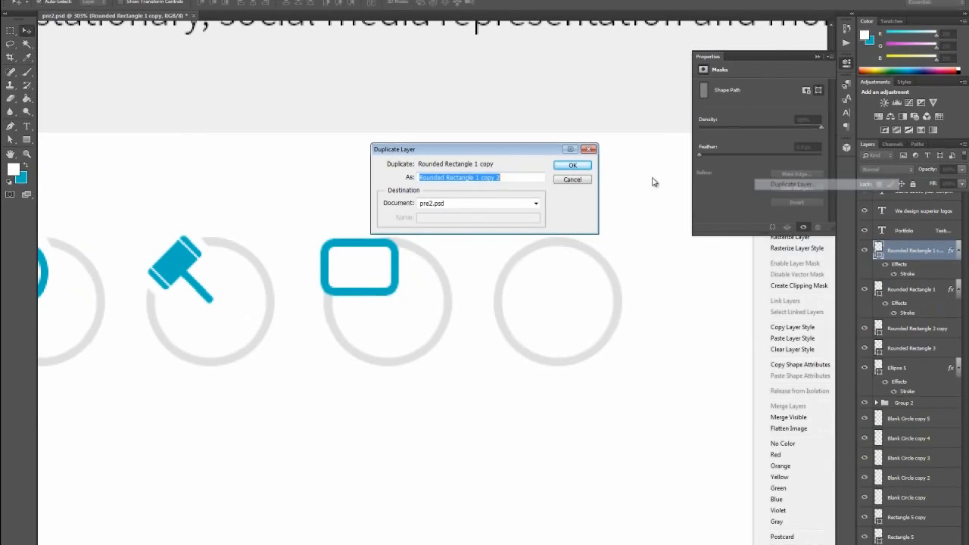
pyautogui.click(568, 166)
pyautogui.press('Right')
pyautogui.press('Down')
pyautogui.press('Right')
pyautogui.press('Down')
pyautogui.press('Right')
pyautogui.press('Down')
pyautogui.press('Right')
pyautogui.press('Down')
pyautogui.press('Right')
pyautogui.press('Down')
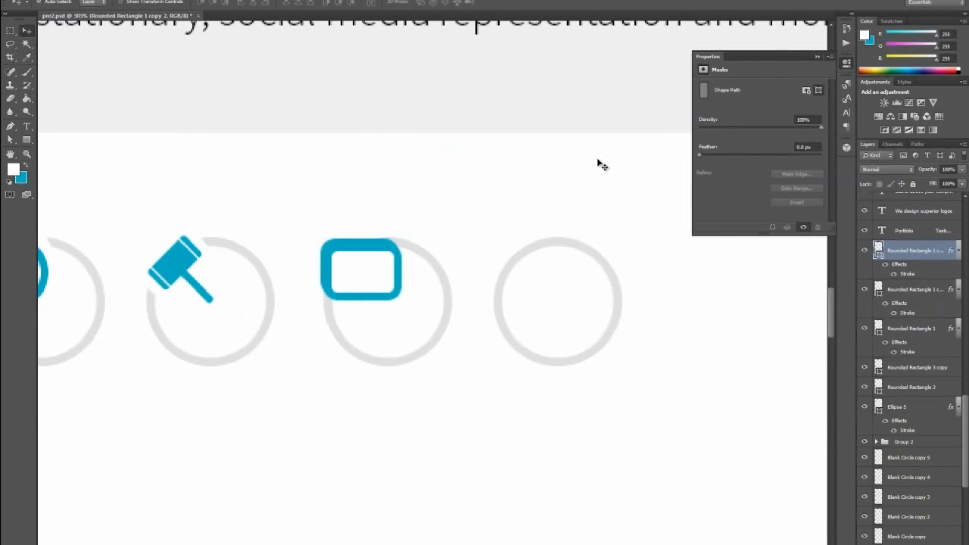
pyautogui.press('Up')
pyautogui.press('Down')
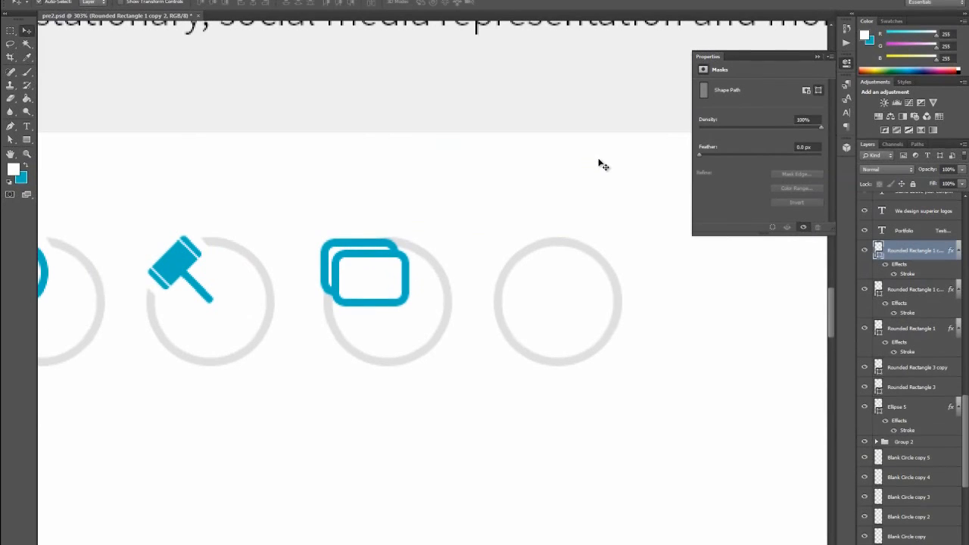
# Duplicate the front outline once more and offset it diagonally by the same distance to form a stack of three
pyautogui.rightClick(909, 251)
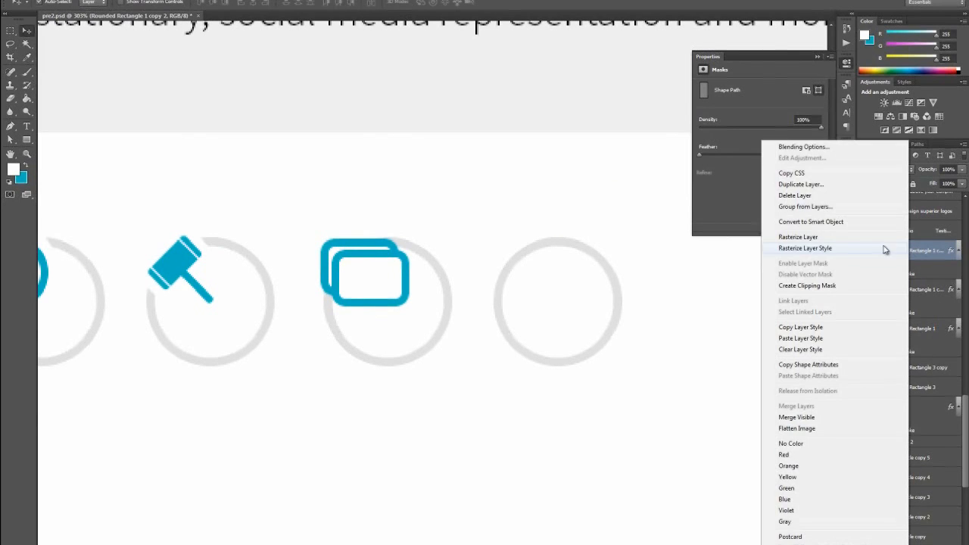
pyautogui.click(804, 187)
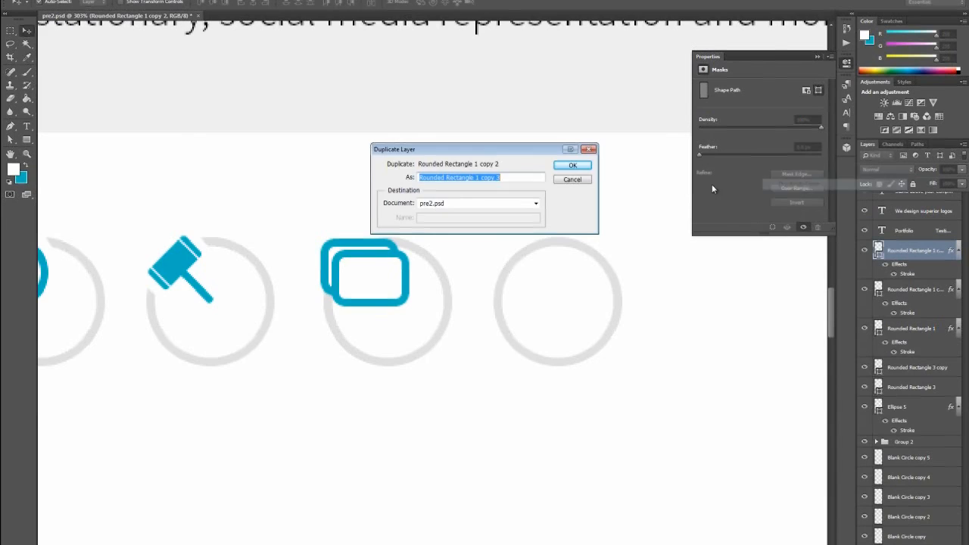
pyautogui.click(574, 165)
pyautogui.press('Right')
pyautogui.press('Down')
pyautogui.press('Right')
pyautogui.press('Down')
pyautogui.press('Right')
pyautogui.press('Down')
pyautogui.press('Right')
pyautogui.press('Down')
pyautogui.press('Right')
pyautogui.press('Down')
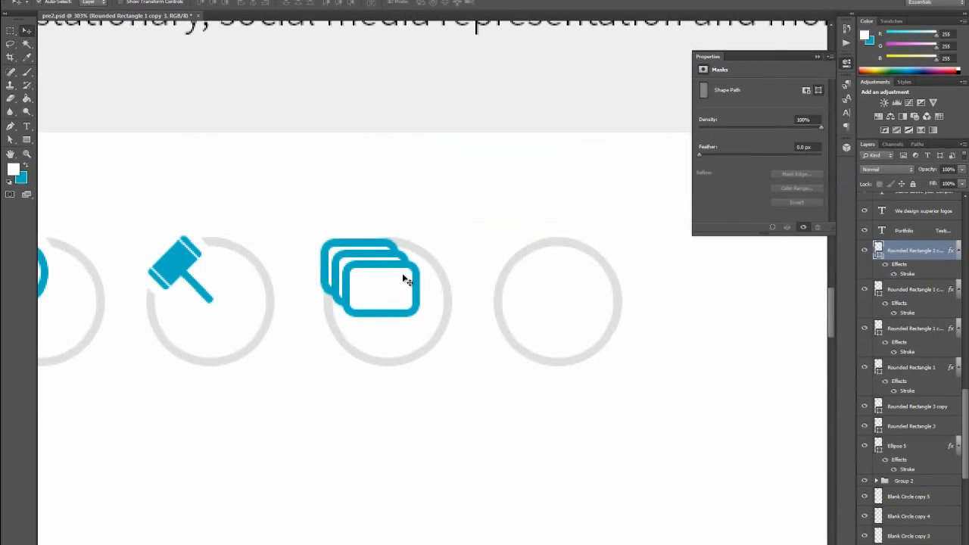
# Scale the three stacked rounded outlines down together to about 87%
pyautogui.keyDown('shift'); pyautogui.click(905, 328); pyautogui.keyUp('shift')
pyautogui.hotkey('ctrl', 't')
pyautogui.moveTo(411, 311); pyautogui.dragTo(399, 309)
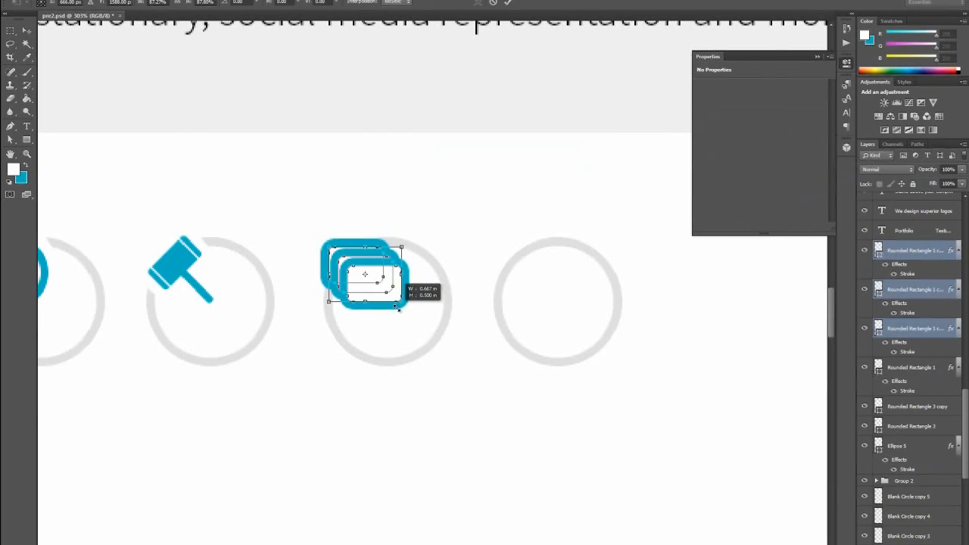
pyautogui.click(27, 31)
pyautogui.press('Return')
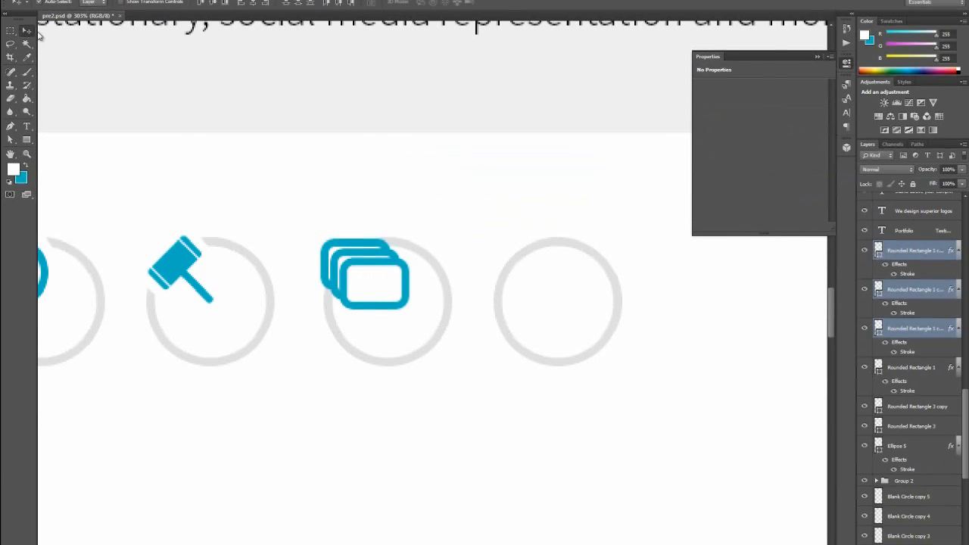
# Set the stroke size of the rearmost outline in the stack to 4 px
pyautogui.click(921, 333)
pyautogui.doubleClick(909, 352)
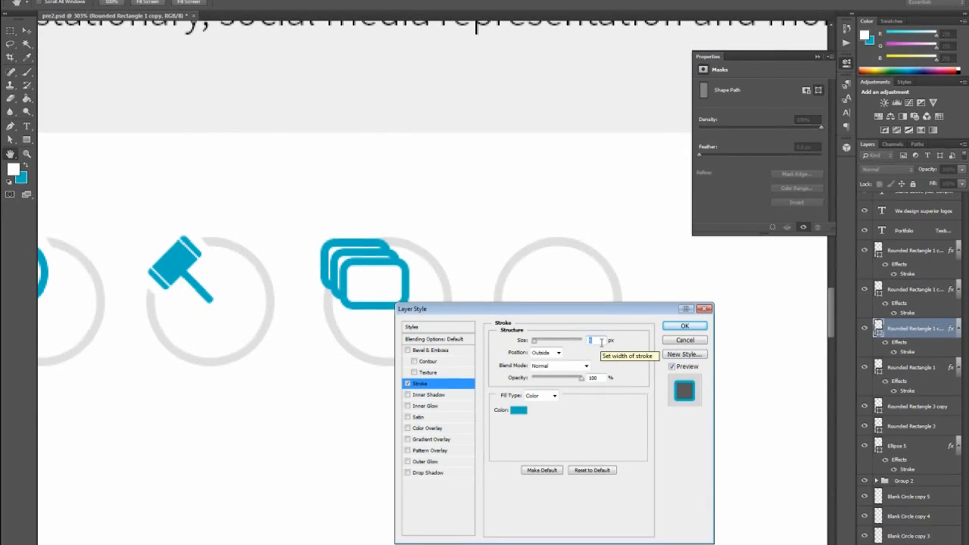
pyautogui.write('4')
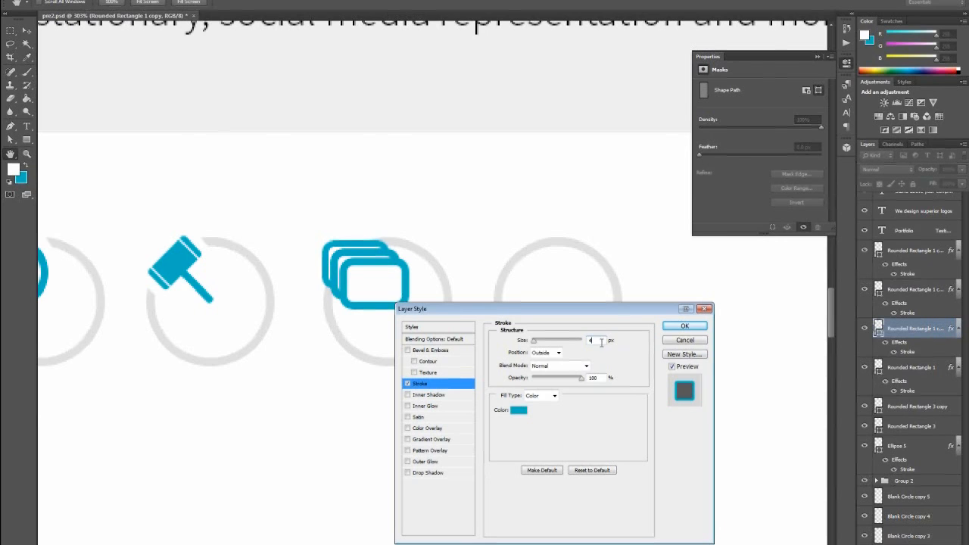
pyautogui.click(685, 326)
# Copy the rearmost outline's layer style onto the two front outlines and shift the whole stack slightly right and up
pyautogui.rightClick(905, 330)
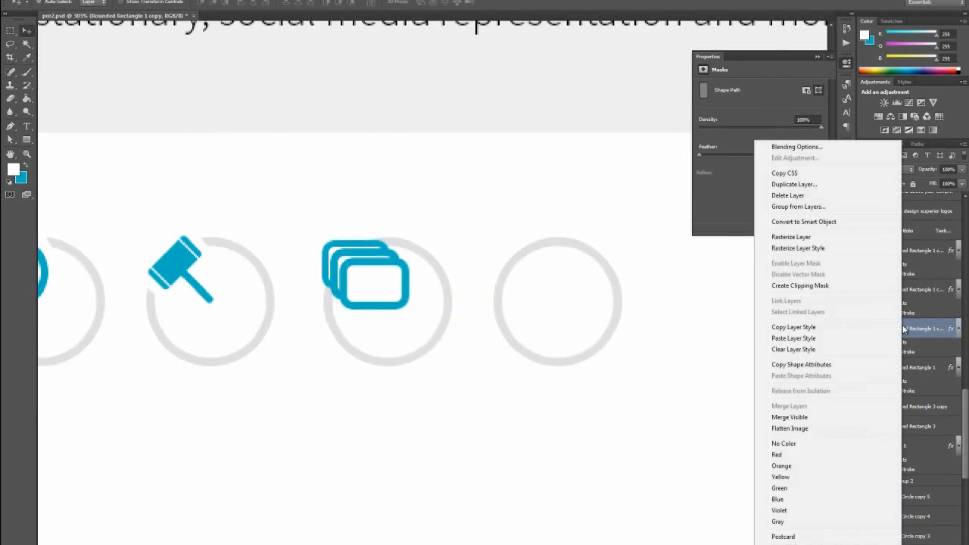
pyautogui.click(794, 326)
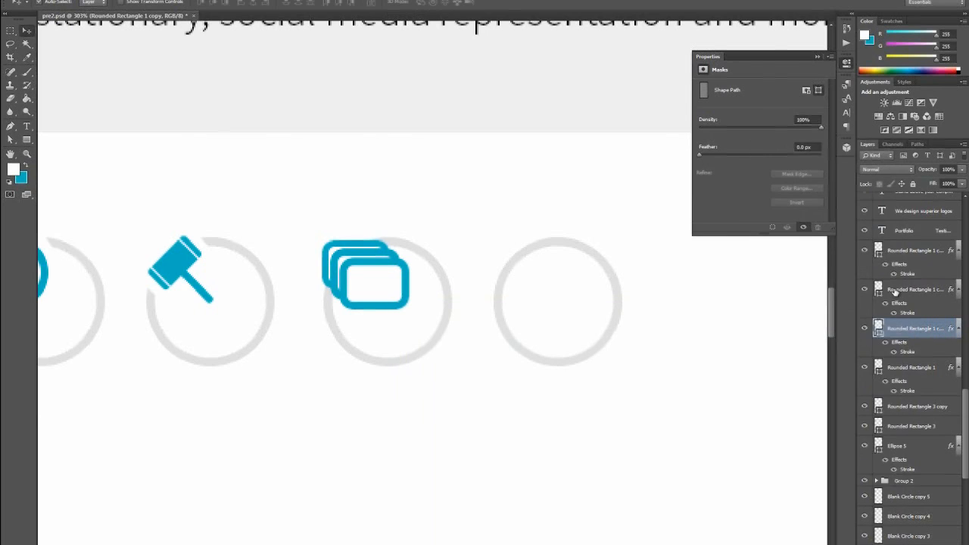
pyautogui.click(897, 292)
pyautogui.keyDown('ctrl'); pyautogui.click(905, 254); pyautogui.keyUp('ctrl')
pyautogui.rightClick(905, 254)
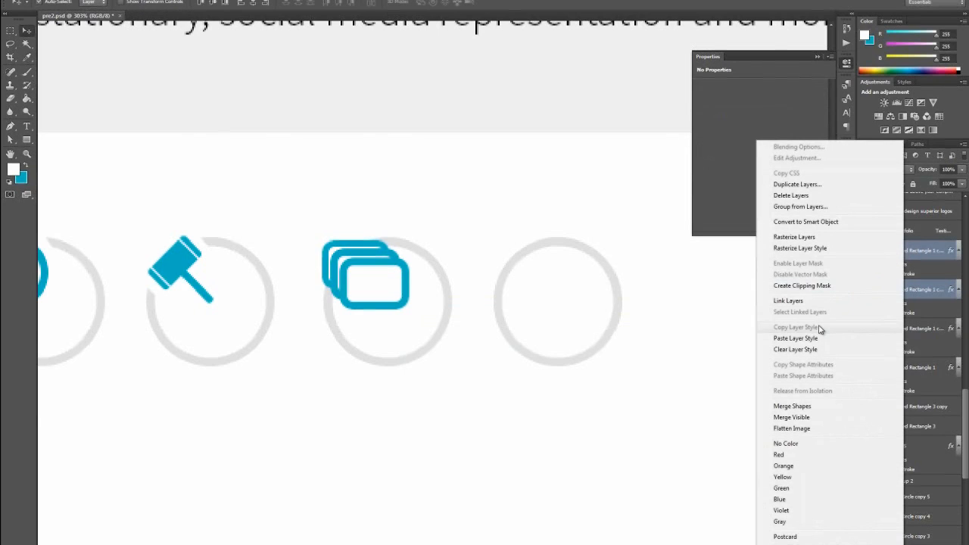
pyautogui.click(795, 338)
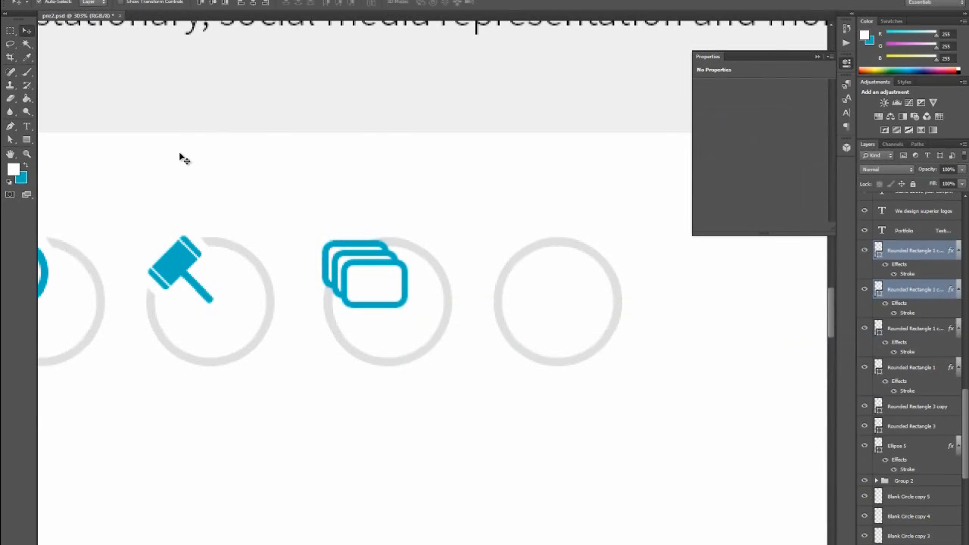
pyautogui.keyDown('ctrl'); pyautogui.click(914, 331); pyautogui.keyUp('ctrl')
pyautogui.moveTo(366, 281); pyautogui.dragTo(372, 278)
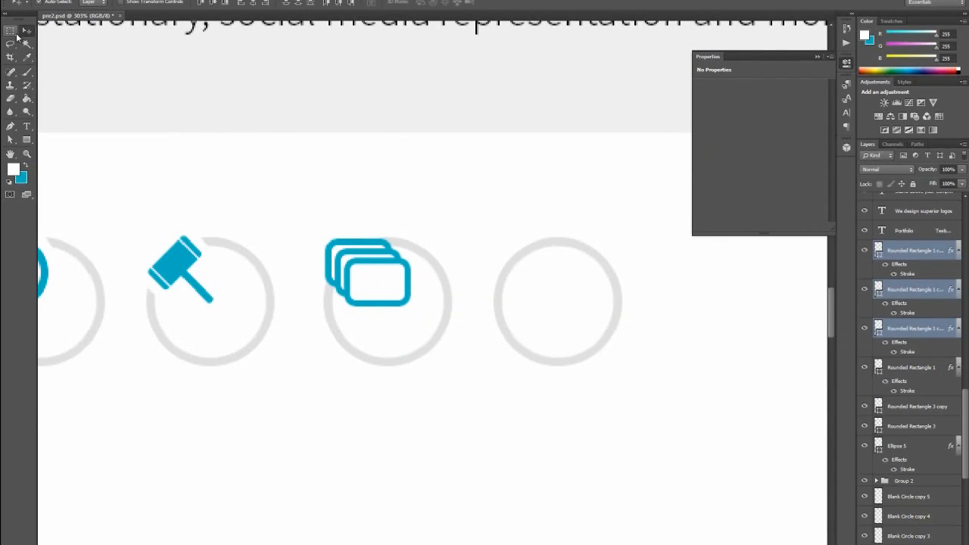
# Delete the part of the fifth ring behind the stacked outlines using a rectangular selection, and clear the selection
pyautogui.click(439, 342)
pyautogui.click(9, 32)
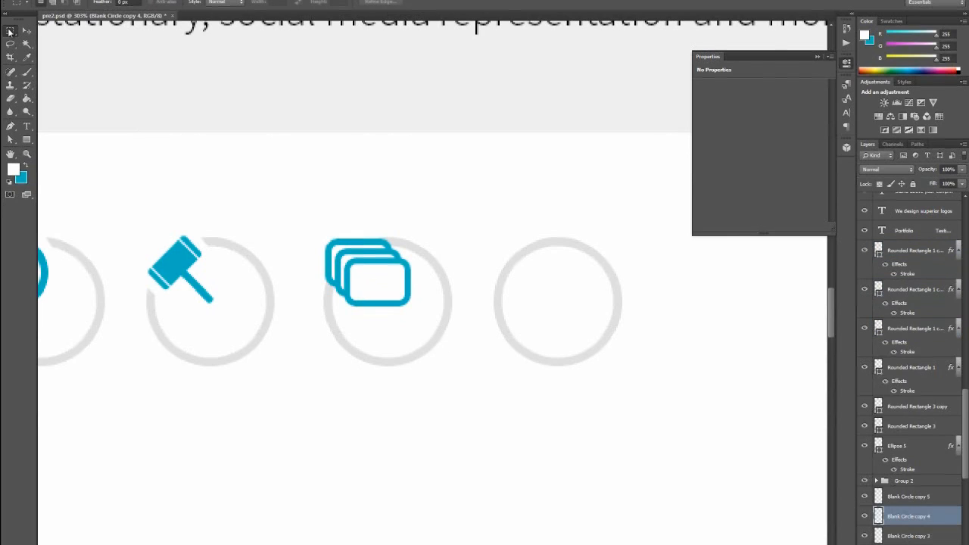
pyautogui.moveTo(311, 227); pyautogui.dragTo(401, 295)
pyautogui.click(437, 279)
# Swap the foreground and background colours so blue is in front, and show the grid over the document
pyautogui.click(26, 153)
pyautogui.rightClick(342, 243)
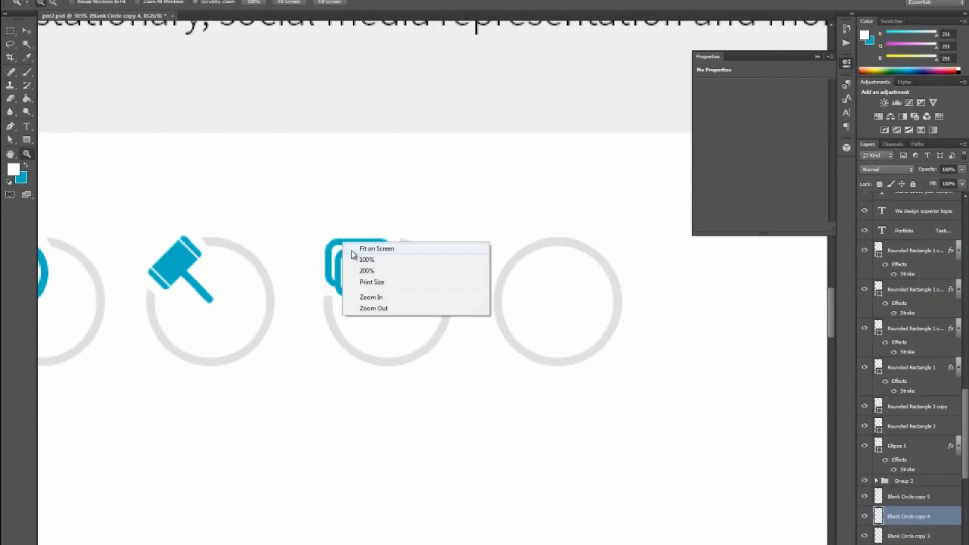
pyautogui.click(379, 262)
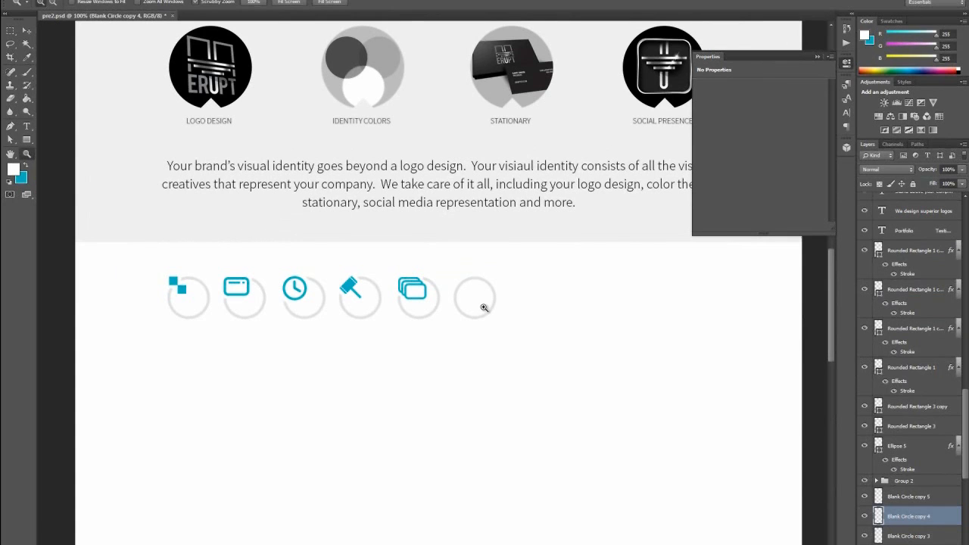
pyautogui.moveTo(493, 308); pyautogui.dragTo(543, 335)
pyautogui.press('m')
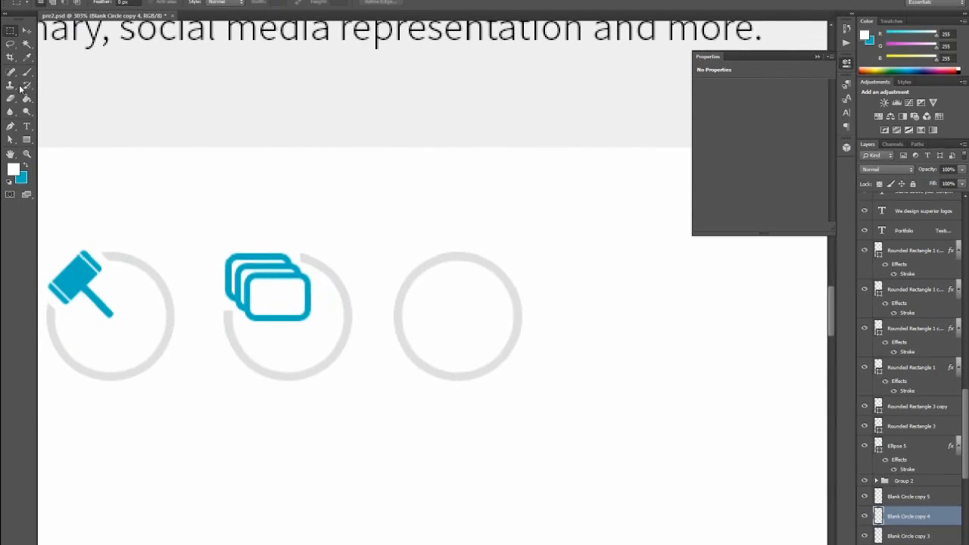
pyautogui.click(27, 154)
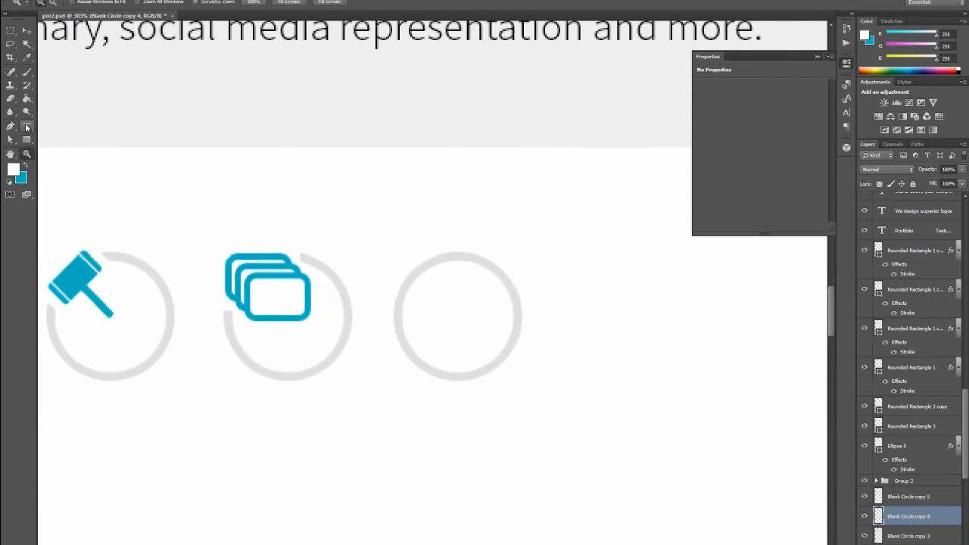
pyautogui.click(25, 166)
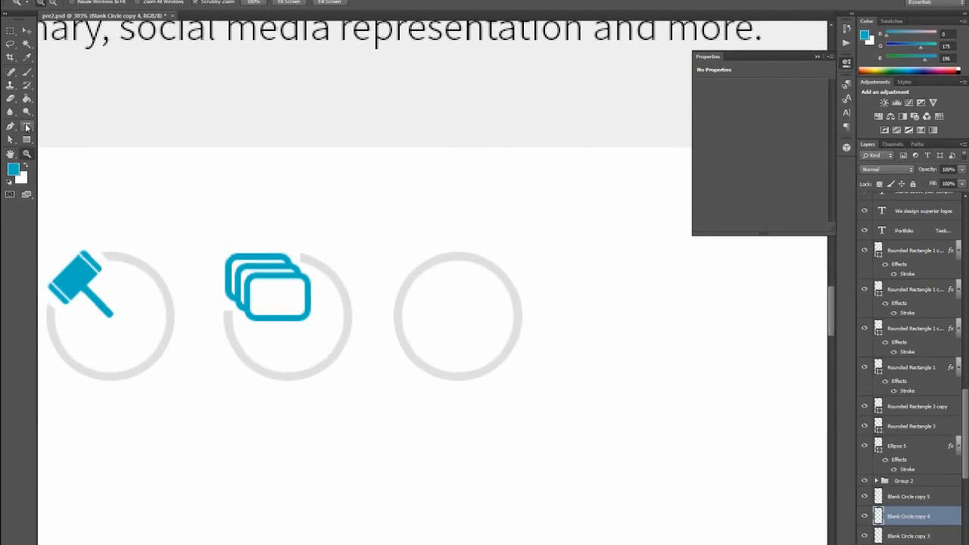
pyautogui.click(11, 129)
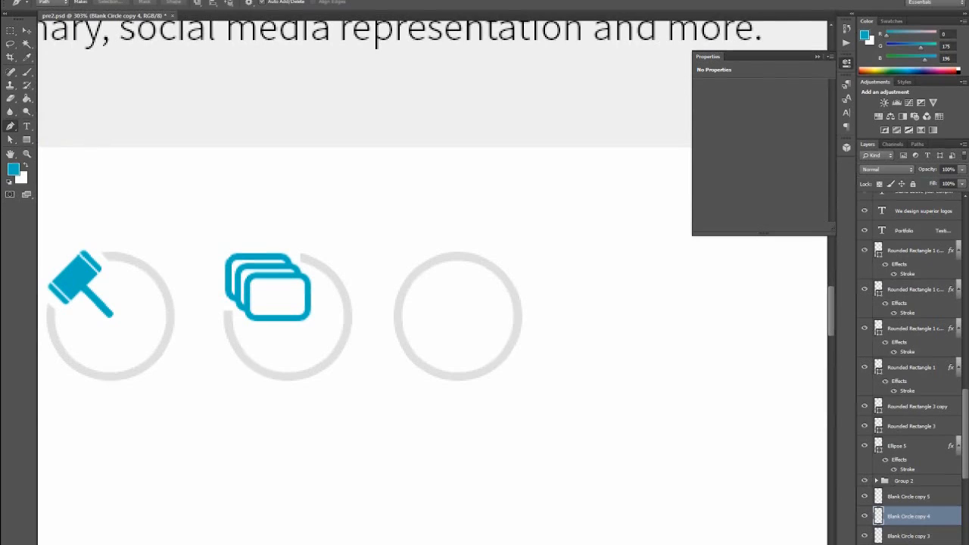
pyautogui.click(198, 0)
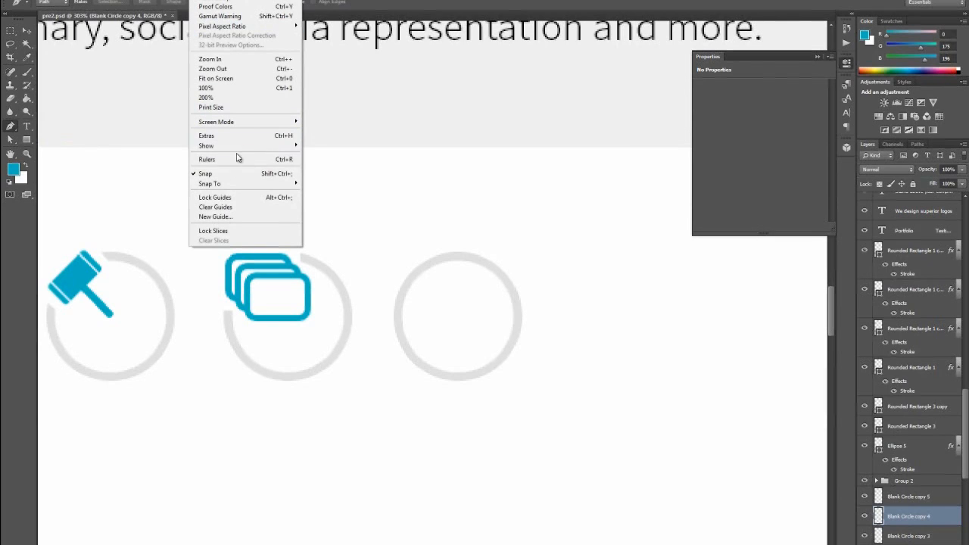
pyautogui.moveTo(235, 147)
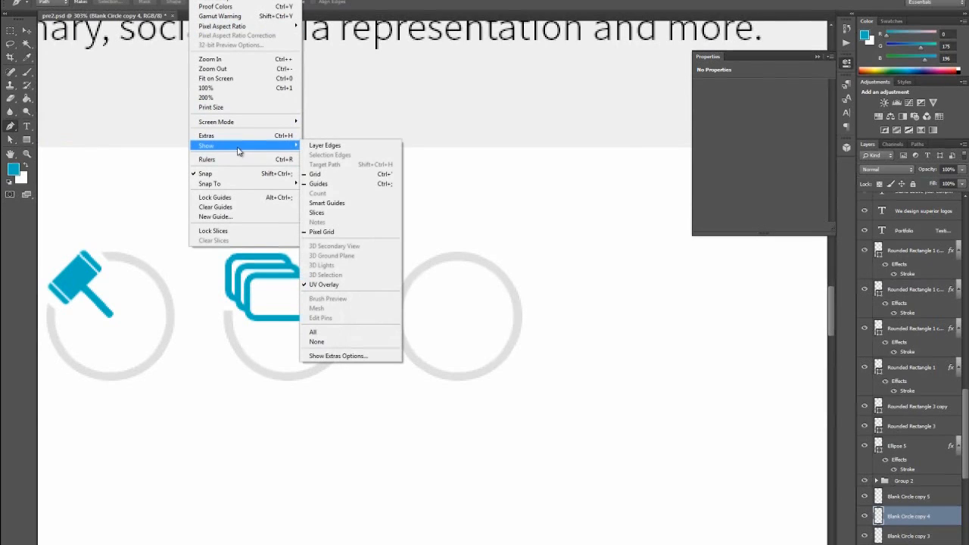
pyautogui.click(331, 177)
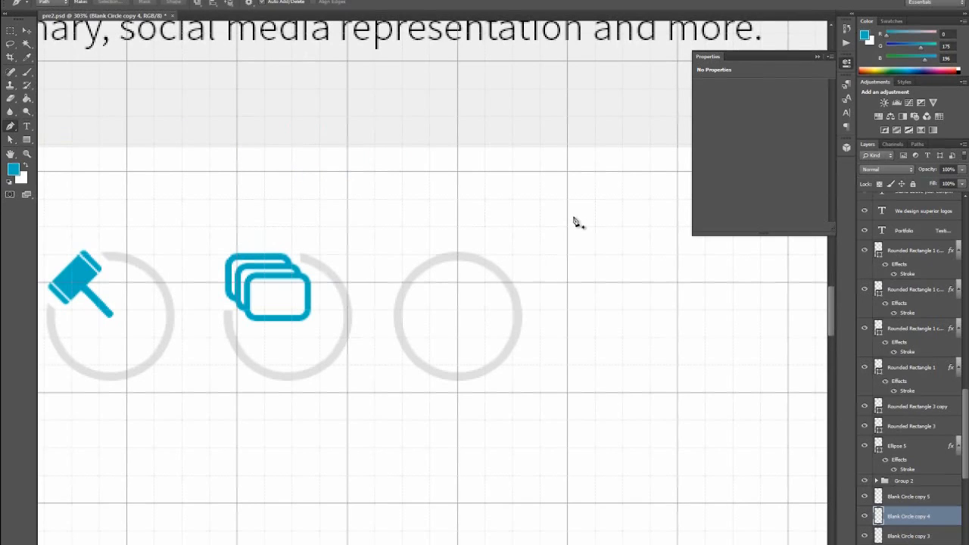
pyautogui.click(568, 172)
pyautogui.moveTo(542, 228); pyautogui.dragTo(543, 290)
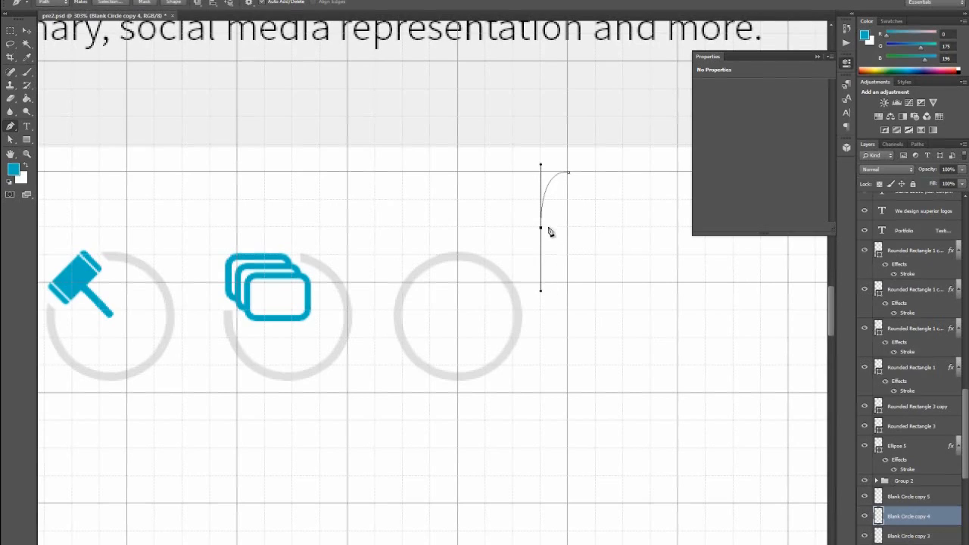
pyautogui.press('Escape')
# Draw a blue half-silhouette about 18 × 59 px beside the sixth ring with the Pen in Shape mode, with rounded left corners and a small left notch
pyautogui.click(53, 2)
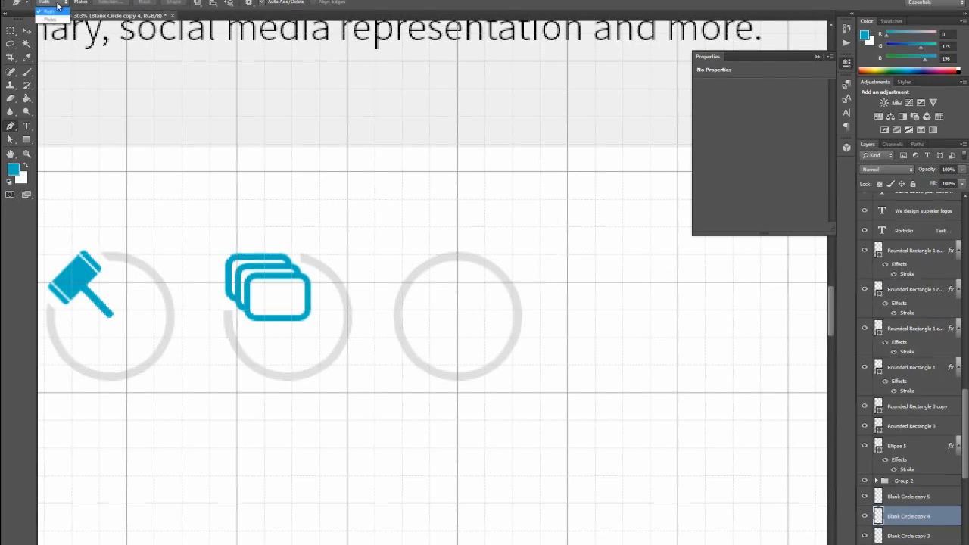
pyautogui.click(56, 11)
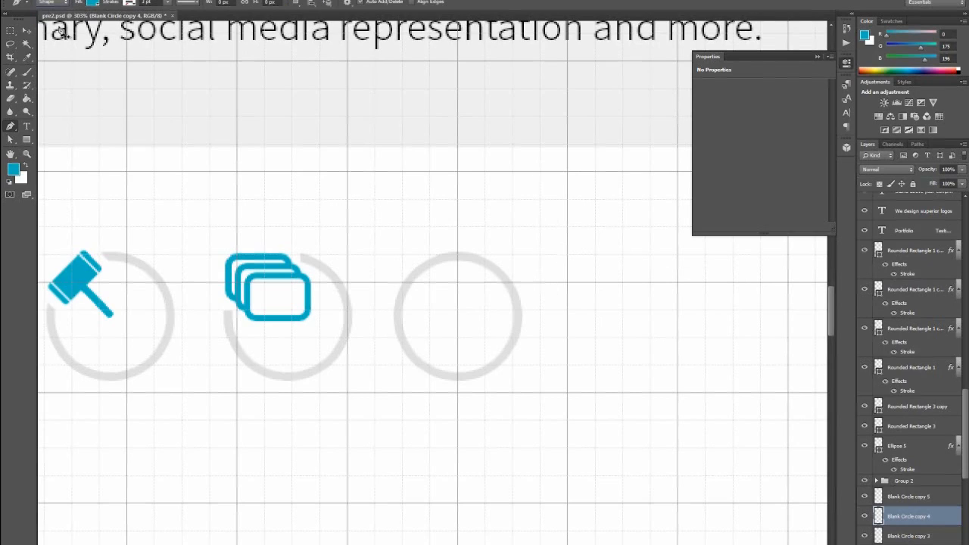
pyautogui.click(568, 173)
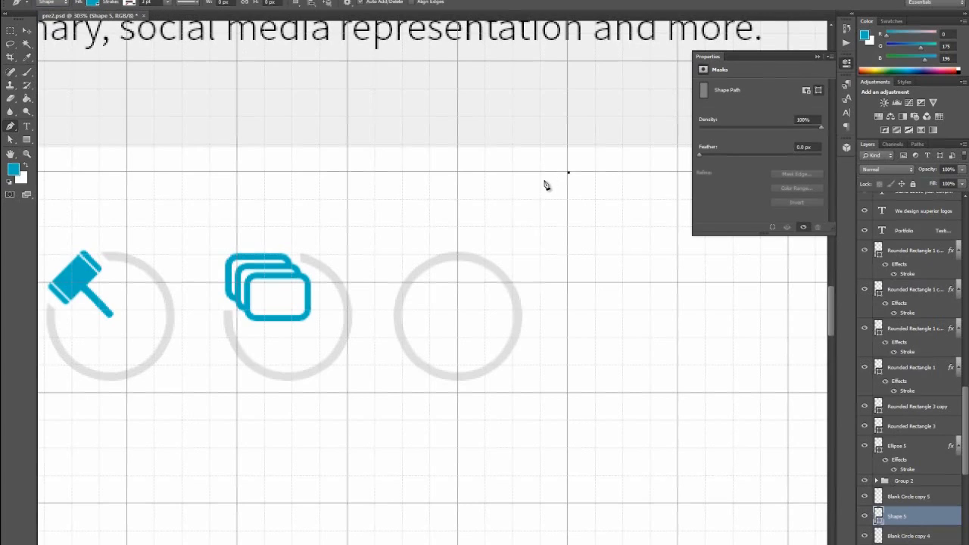
pyautogui.moveTo(541, 190); pyautogui.dragTo(541, 211)
pyautogui.click(540, 233)
pyautogui.moveTo(547, 246); pyautogui.dragTo(544, 249)
pyautogui.hotkey('ctrl', 'z')
pyautogui.moveTo(542, 249); pyautogui.dragTo(527, 255)
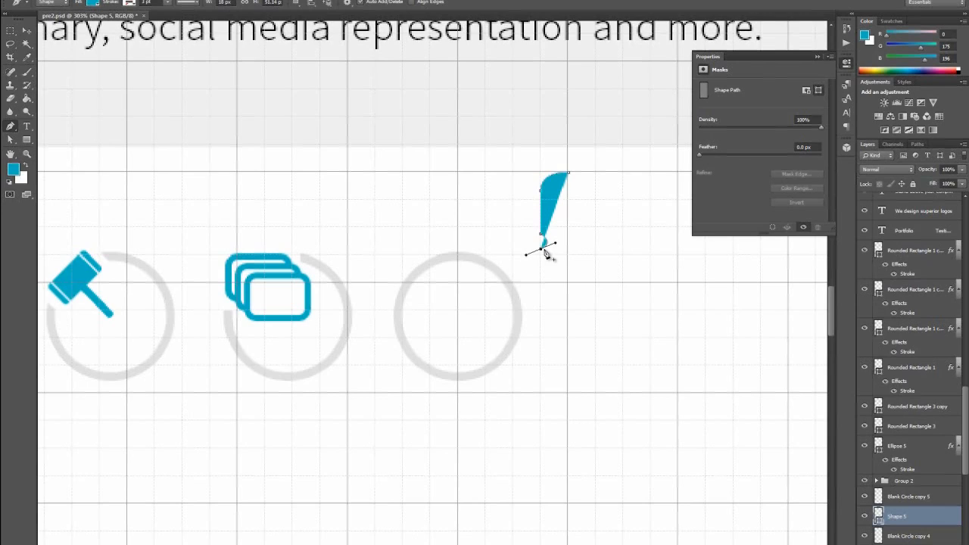
pyautogui.click(542, 249)
pyautogui.click(541, 256)
pyautogui.moveTo(541, 261); pyautogui.dragTo(569, 266)
pyautogui.moveTo(549, 261); pyautogui.dragTo(568, 262)
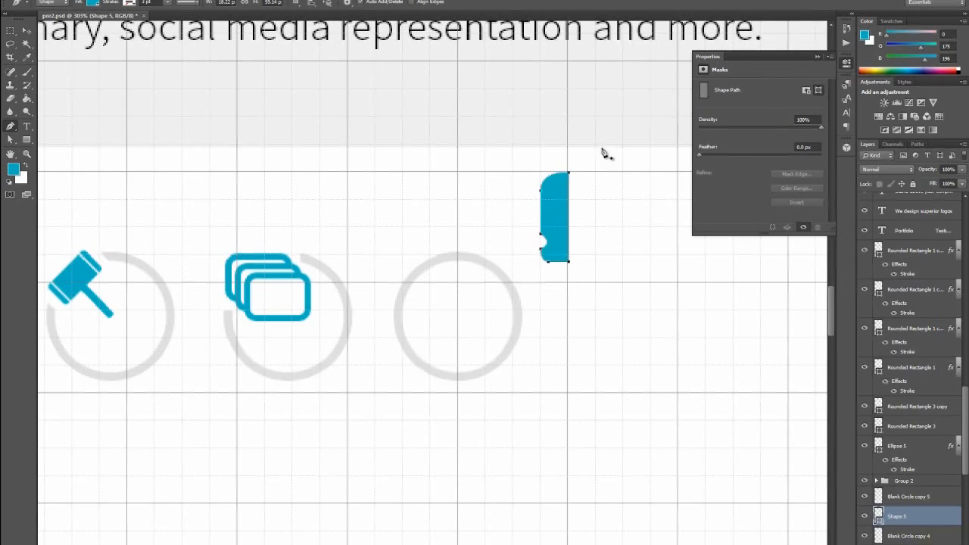
# Shift the anchor points of the new shape's left edge inward, narrowing the shape to about 13 px
pyautogui.click(29, 32)
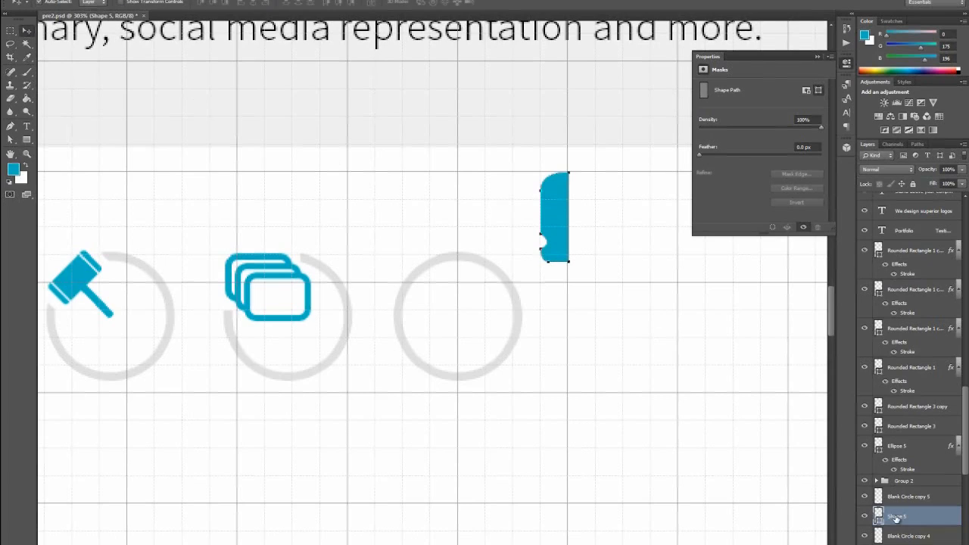
pyautogui.click(10, 140)
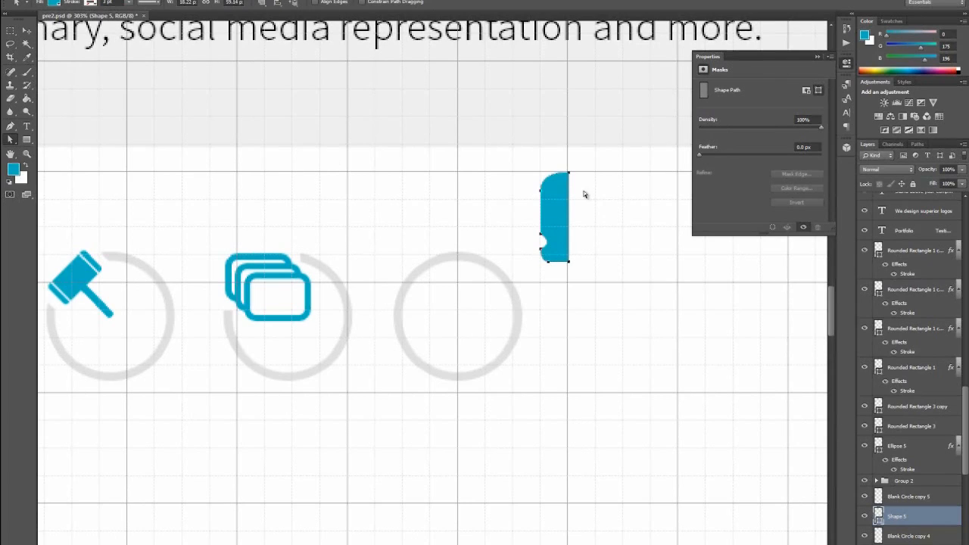
pyautogui.moveTo(529, 164); pyautogui.dragTo(552, 260)
pyautogui.moveTo(554, 276); pyautogui.dragTo(556, 277)
pyautogui.press('Right')
pyautogui.press('Right')
pyautogui.press('Right')
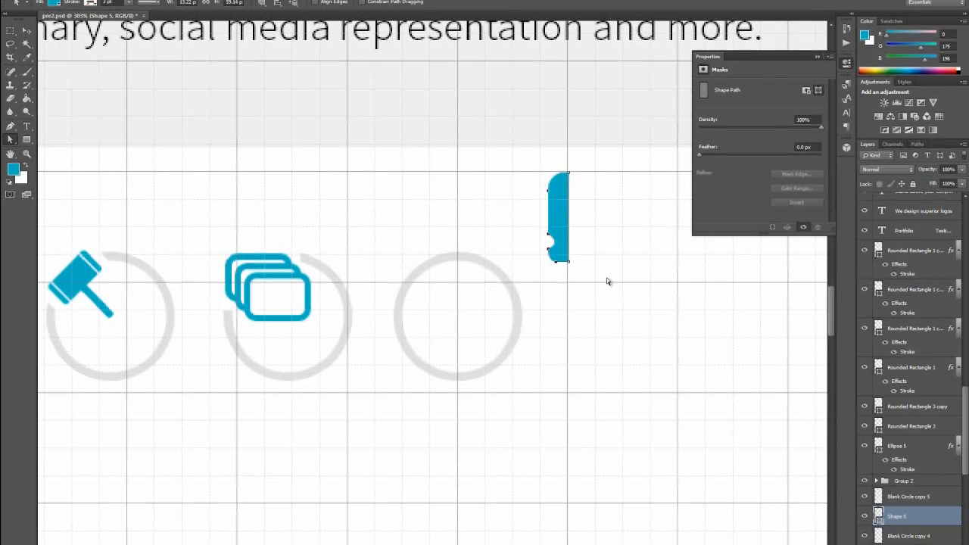
# Select the blue half-silhouette's points beside the sixth ring and duplicate its shape layer
pyautogui.click(27, 30)
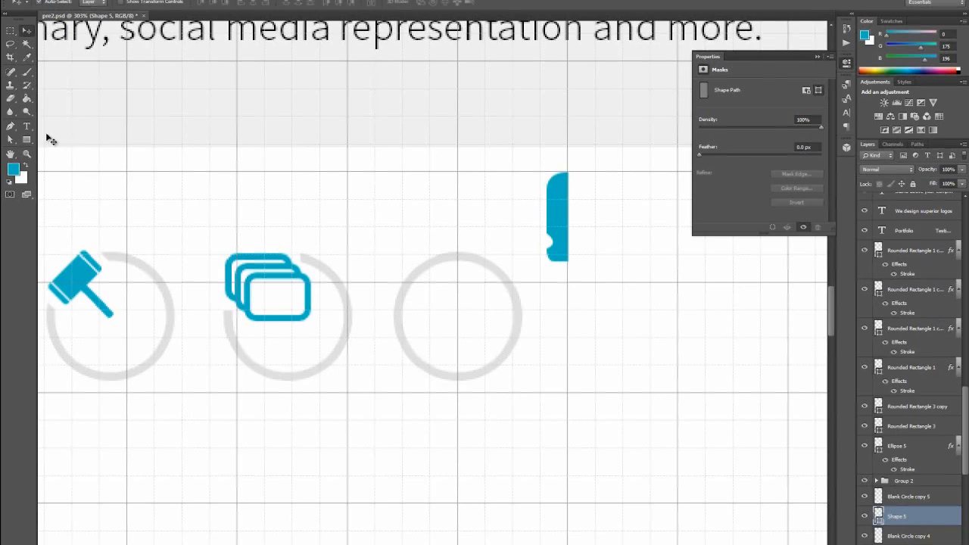
pyautogui.press('a')
pyautogui.moveTo(536, 180); pyautogui.dragTo(617, 273)
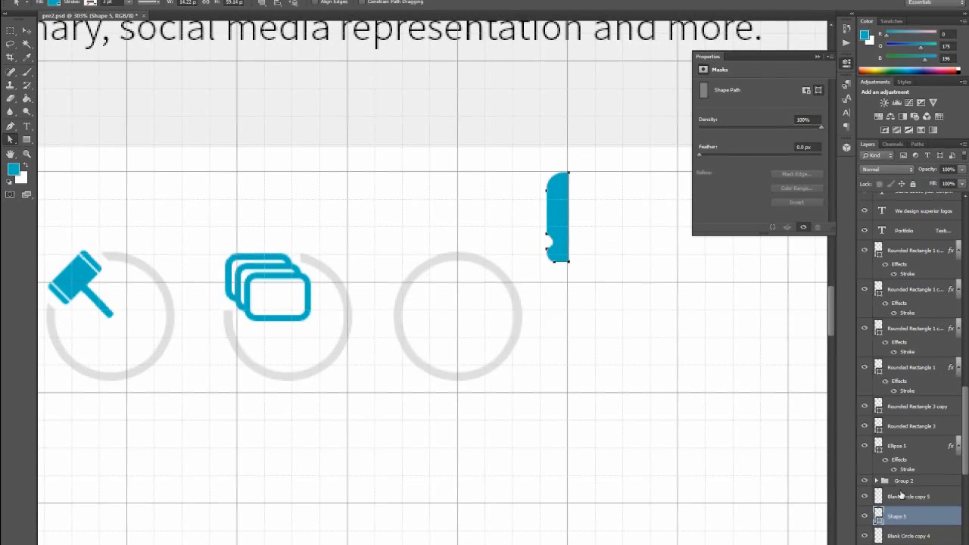
pyautogui.rightClick(901, 519)
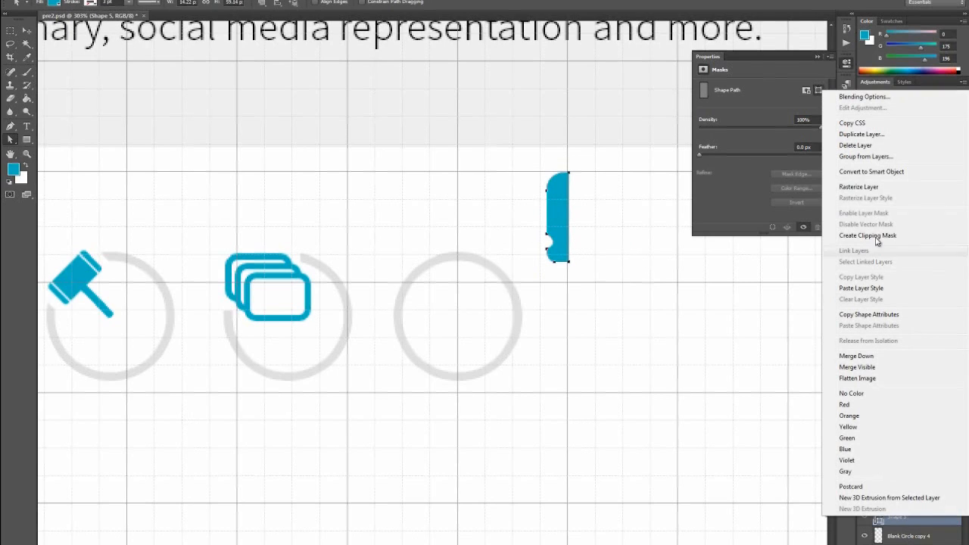
pyautogui.click(867, 137)
pyautogui.click(569, 164)
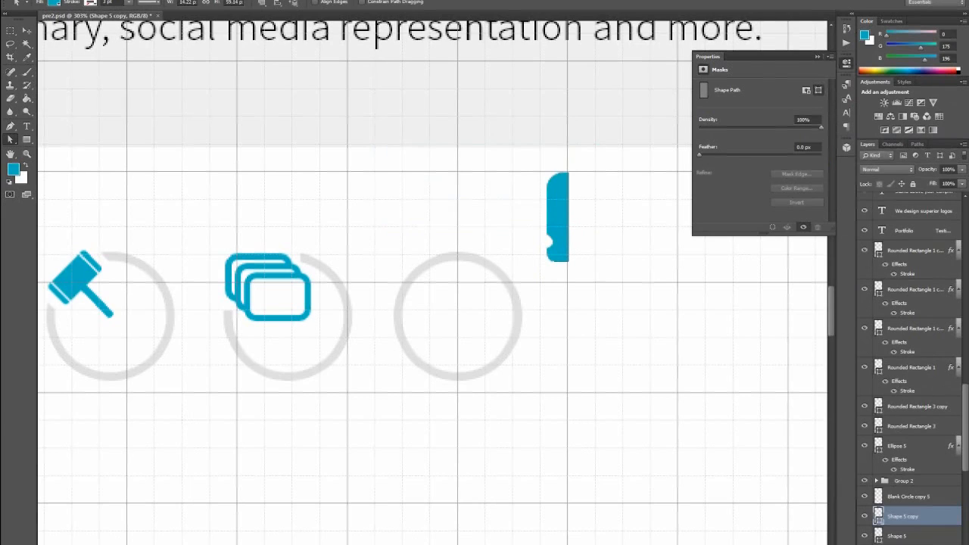
# Flip the duplicated half horizontally and move it against the original's straight edge to form a symmetrical screwdriver handle
pyautogui.click(47, 0)
pyautogui.moveTo(99, 187)
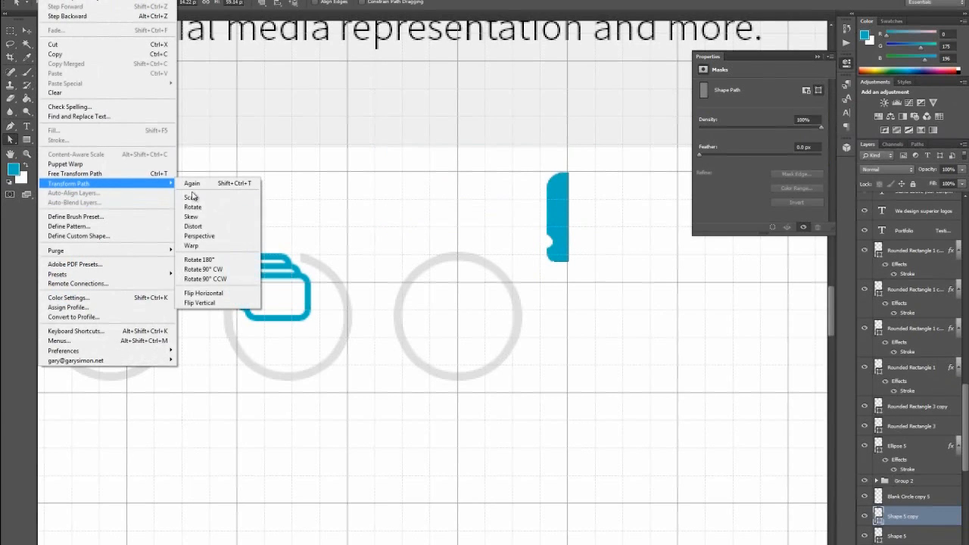
pyautogui.click(213, 293)
pyautogui.click(17, 28)
pyautogui.moveTo(554, 212); pyautogui.dragTo(577, 212)
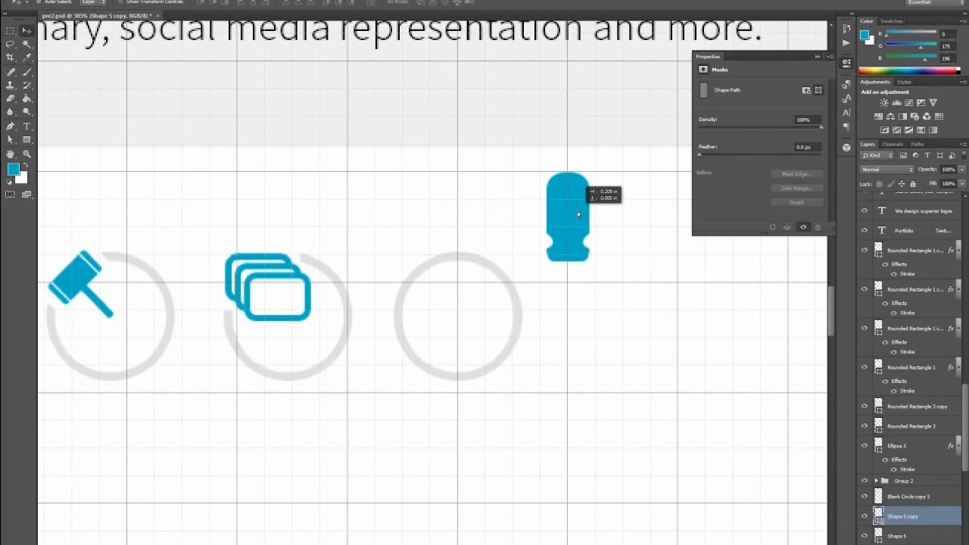
# Draw a narrow blue shaft about 36 px long with a pointed tip below the handle using the Pen, and show the guides
pyautogui.click(10, 126)
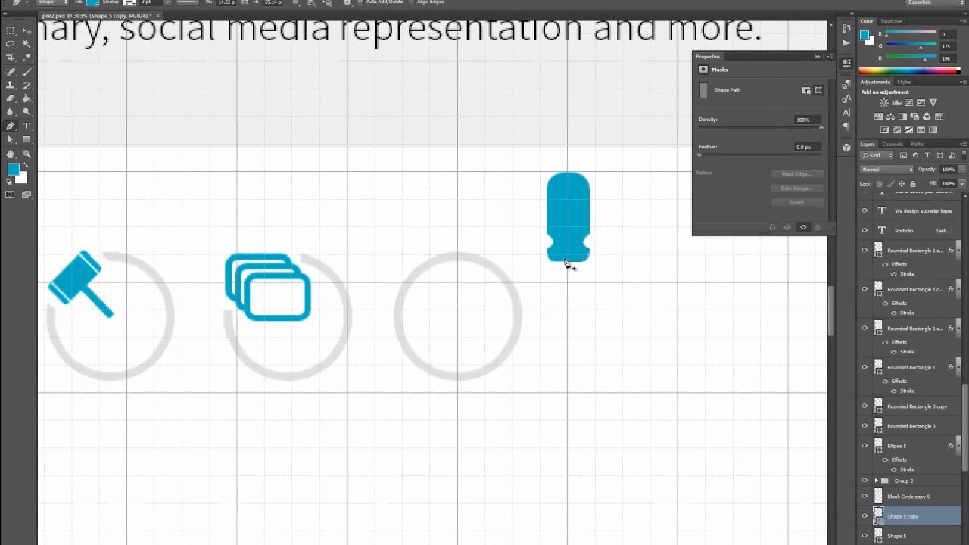
pyautogui.click(567, 303)
pyautogui.click(562, 303)
pyautogui.click(570, 306)
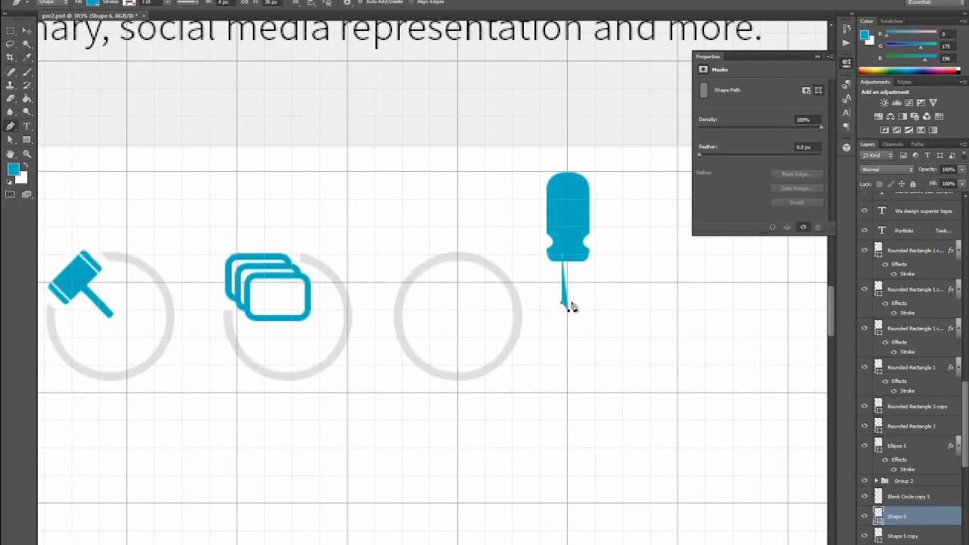
pyautogui.hotkey('ctrl', 'z')
pyautogui.click(568, 305)
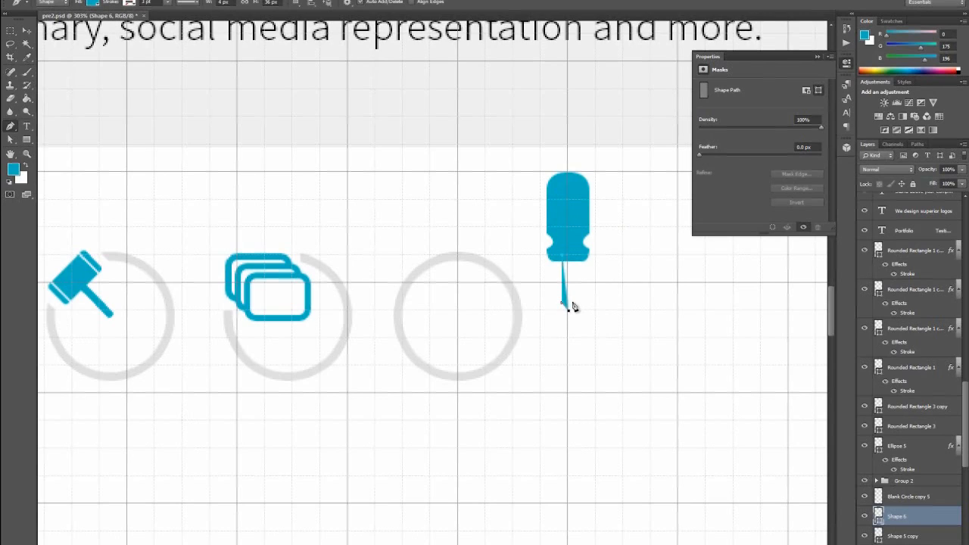
pyautogui.click(574, 257)
pyautogui.hotkey('ctrl', ';')
# Select the shaft and both handle half layers and put them in one group
pyautogui.click(28, 31)
pyautogui.scroll(-5, 909, 470)
pyautogui.click(909, 459)
pyautogui.keyDown('shift'); pyautogui.click(909, 421); pyautogui.keyUp('shift')
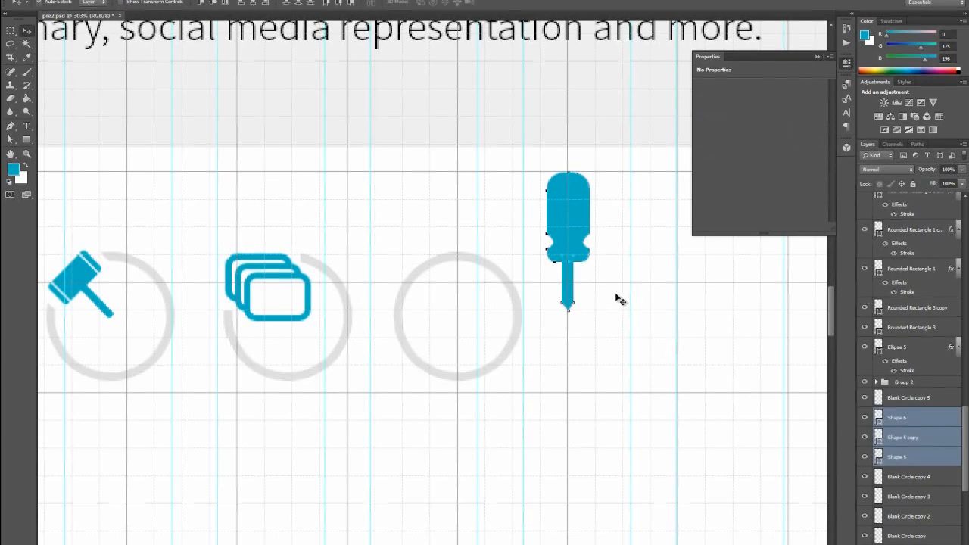
pyautogui.hotkey('ctrl', 't')
pyautogui.click(455, 207)
pyautogui.hotkey('ctrl', 'g')
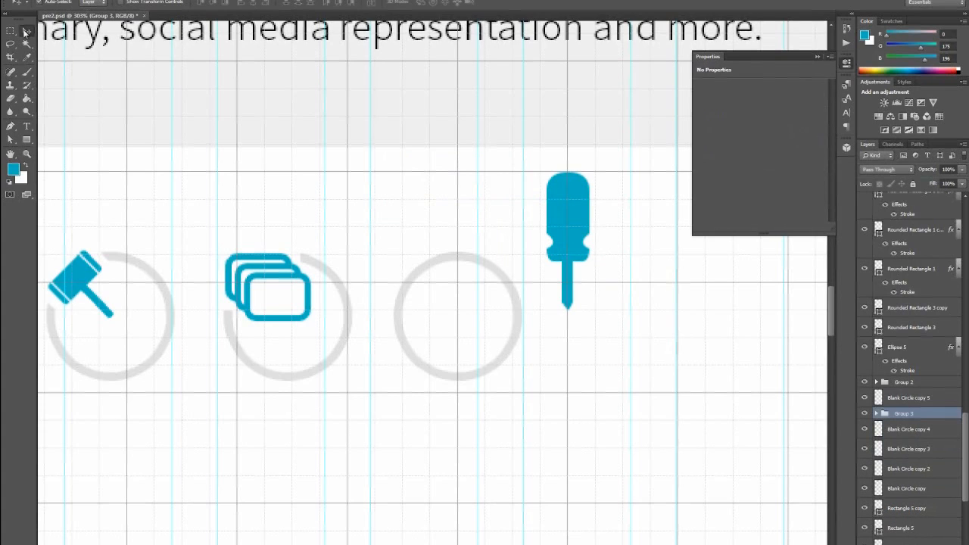
# Rotate the screwdriver group -45°, scale it to about half size, and place it over the sixth ring's upper-left edge
pyautogui.hotkey('ctrl', 't')
pyautogui.moveTo(599, 317); pyautogui.dragTo(636, 271)
pyautogui.moveTo(559, 235); pyautogui.dragTo(442, 298)
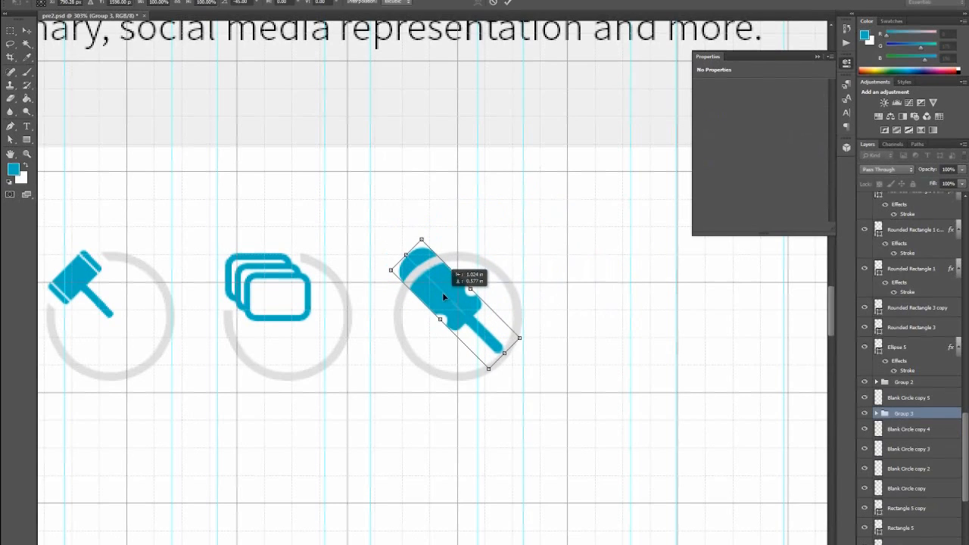
pyautogui.moveTo(519, 340); pyautogui.dragTo(438, 296)
pyautogui.click(27, 31)
pyautogui.press('Return')
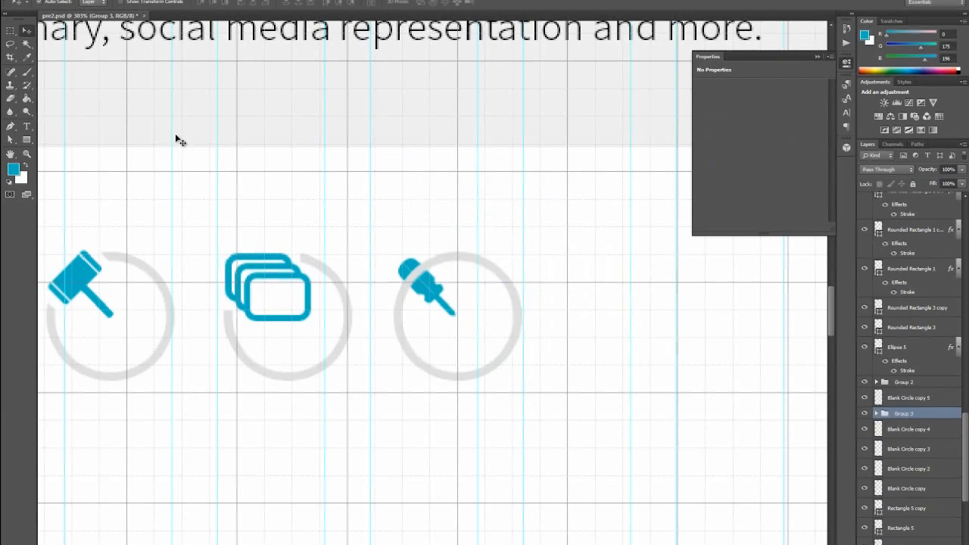
# Reorder the screwdriver group above the sixth ring's layer and nudge the screwdriver slightly on the ring
pyautogui.moveTo(917, 416); pyautogui.dragTo(913, 390)
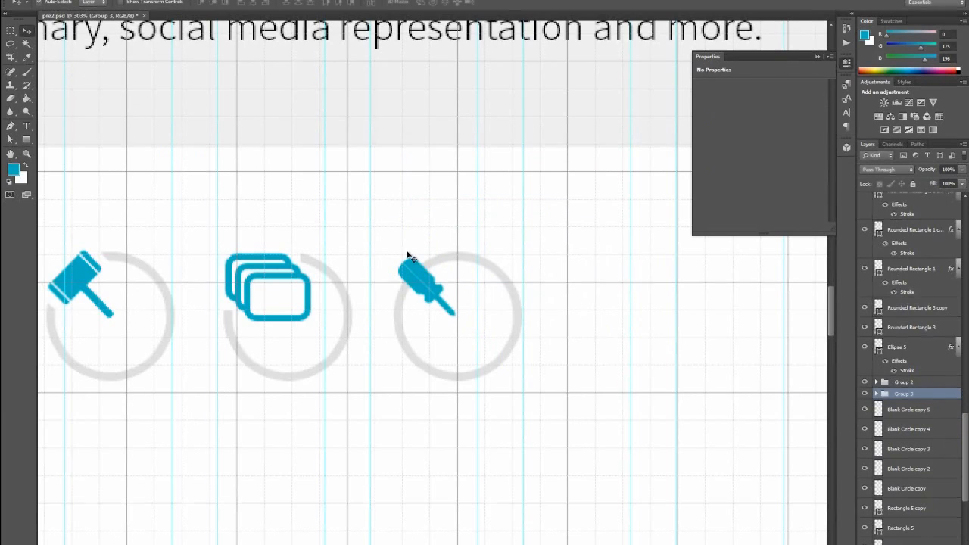
pyautogui.click(422, 280)
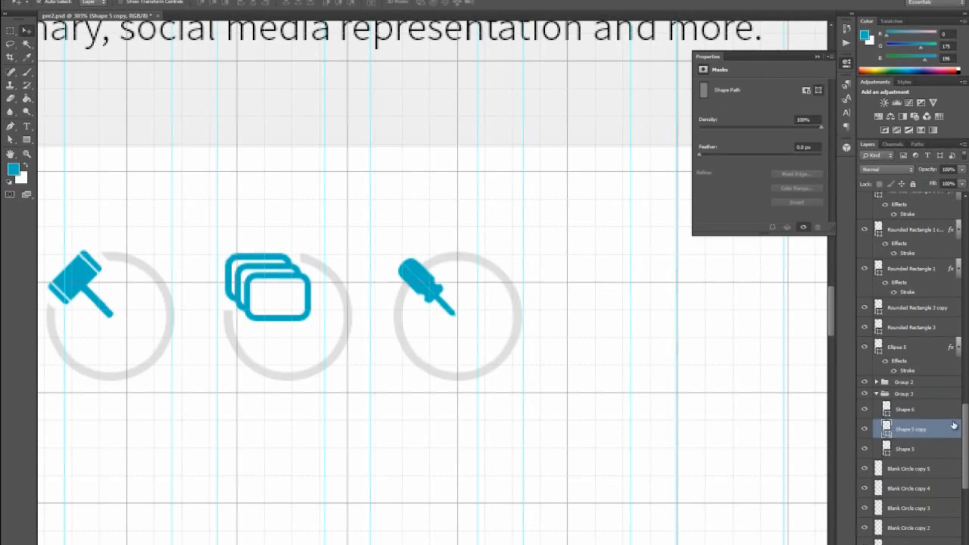
pyautogui.moveTo(431, 284); pyautogui.dragTo(412, 271)
pyautogui.click(901, 396)
# Inspect the icon row at 100% with the extras hidden, and examine the screwdriver up close with its copied handle half selected
pyautogui.click(26, 154)
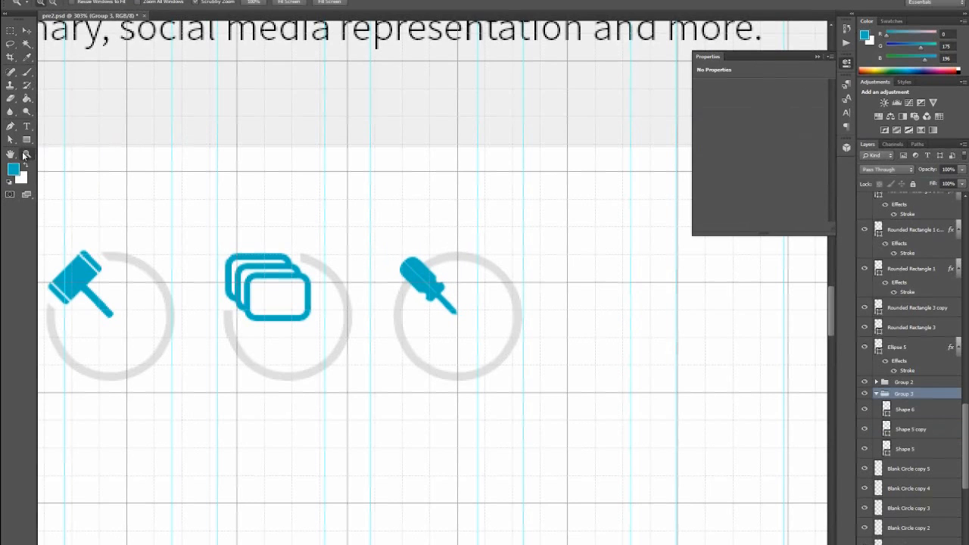
pyautogui.rightClick(445, 287)
pyautogui.click(459, 297)
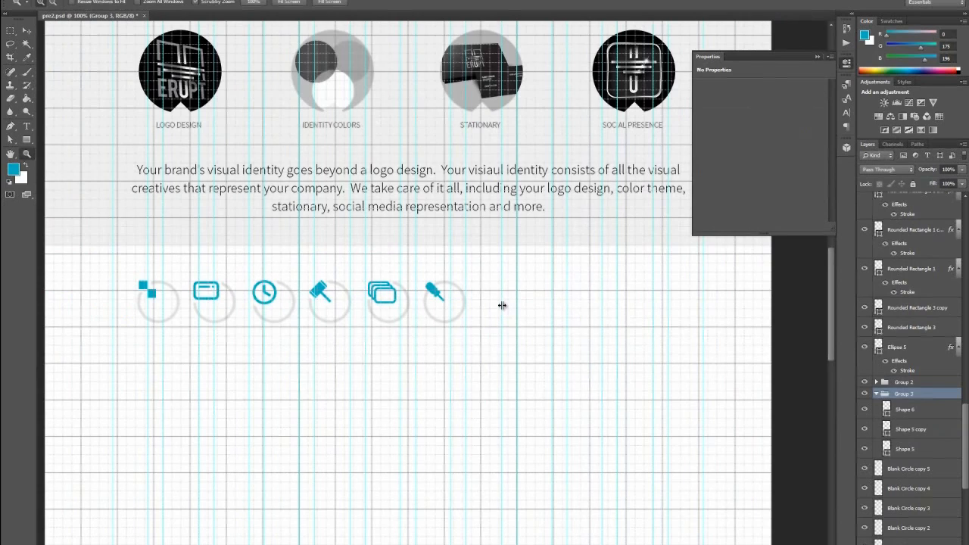
pyautogui.hotkey('ctrl', 'h')
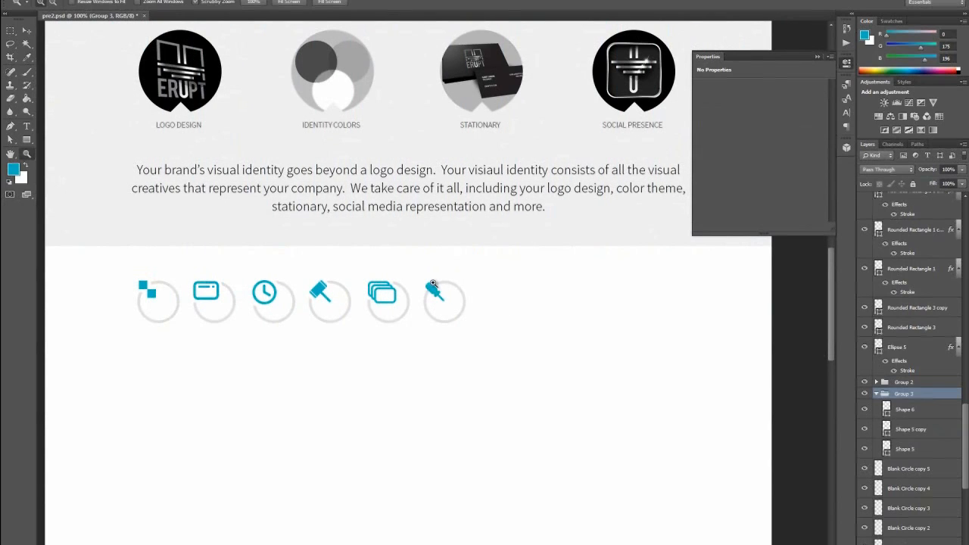
pyautogui.moveTo(429, 287); pyautogui.dragTo(511, 343)
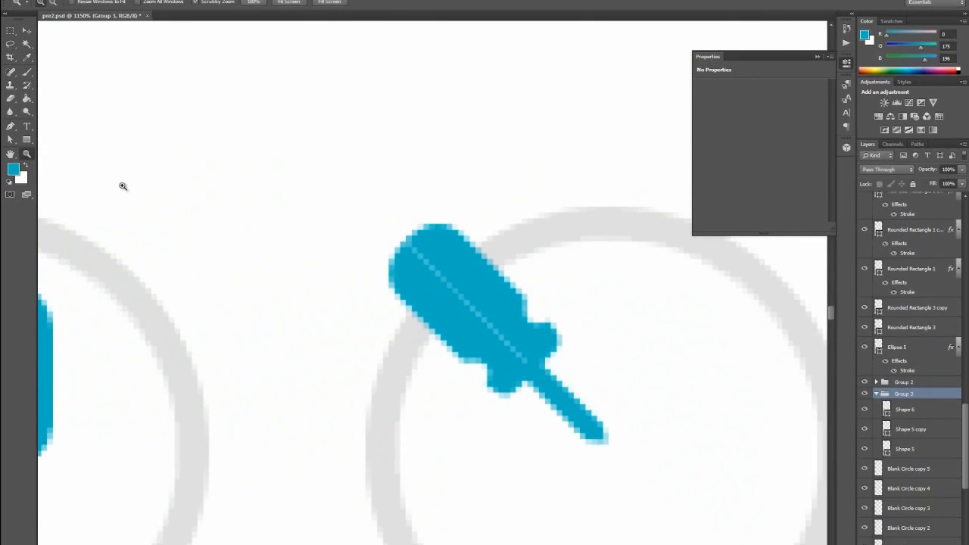
pyautogui.click(11, 141)
pyautogui.click(454, 257)
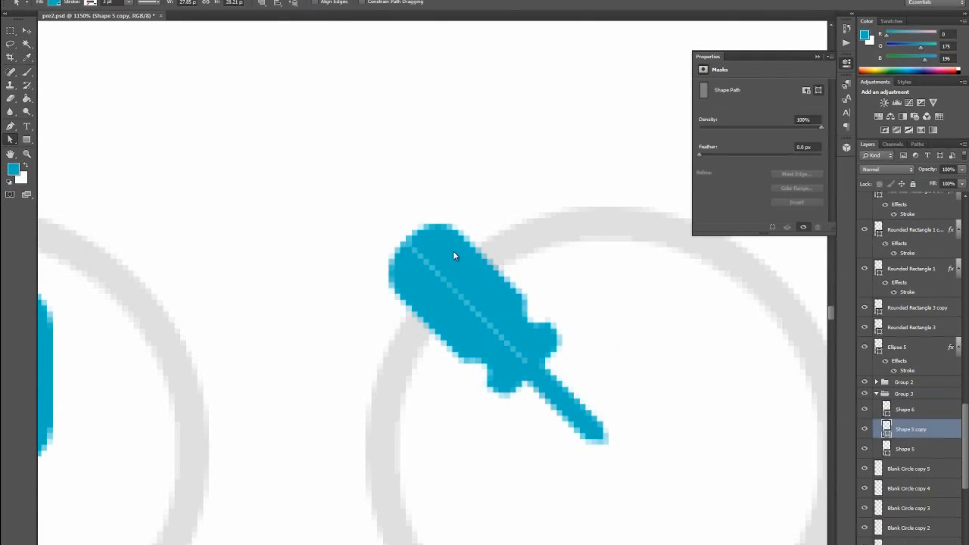
# Show the extras again and turn off the pixel grid and the document grid
pyautogui.hotkey('ctrl', 'h')
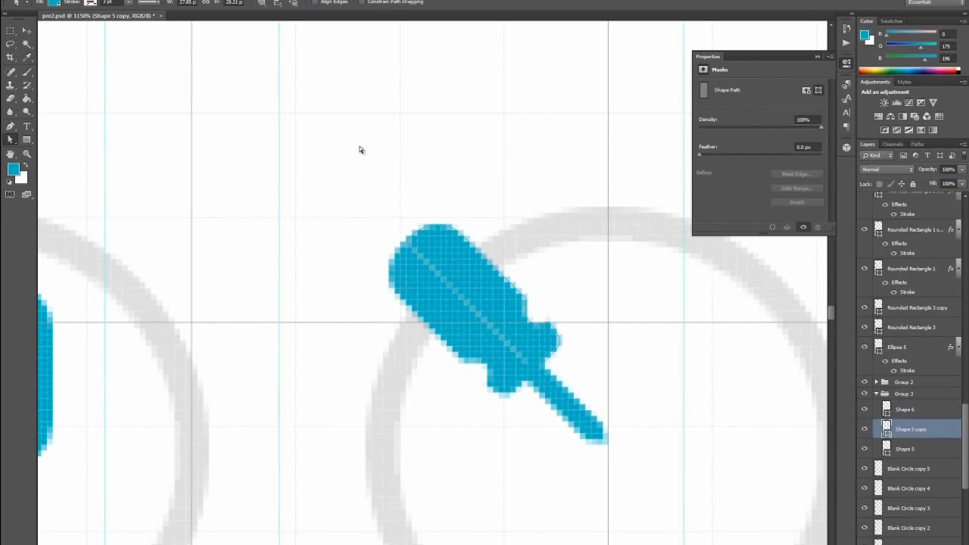
pyautogui.click(181, 1)
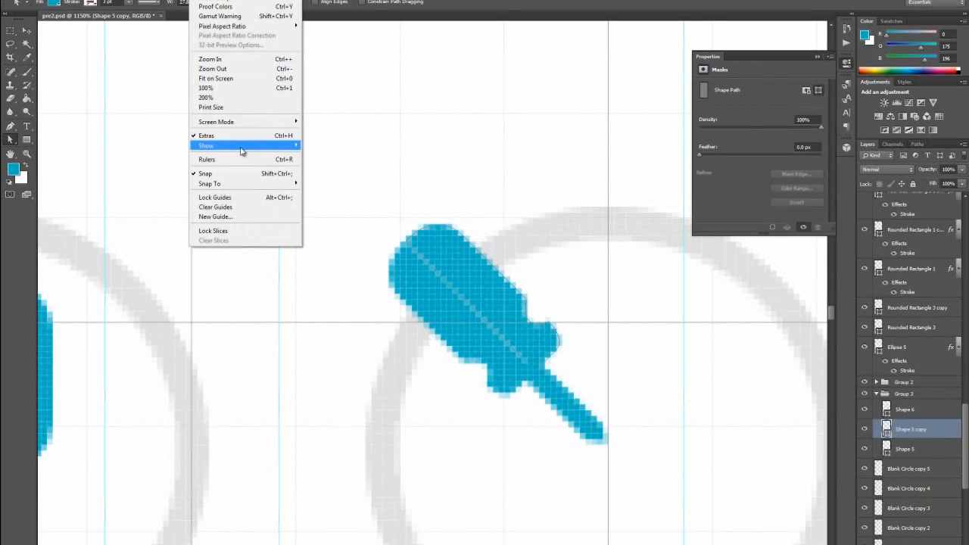
pyautogui.moveTo(243, 147)
pyautogui.click(337, 238)
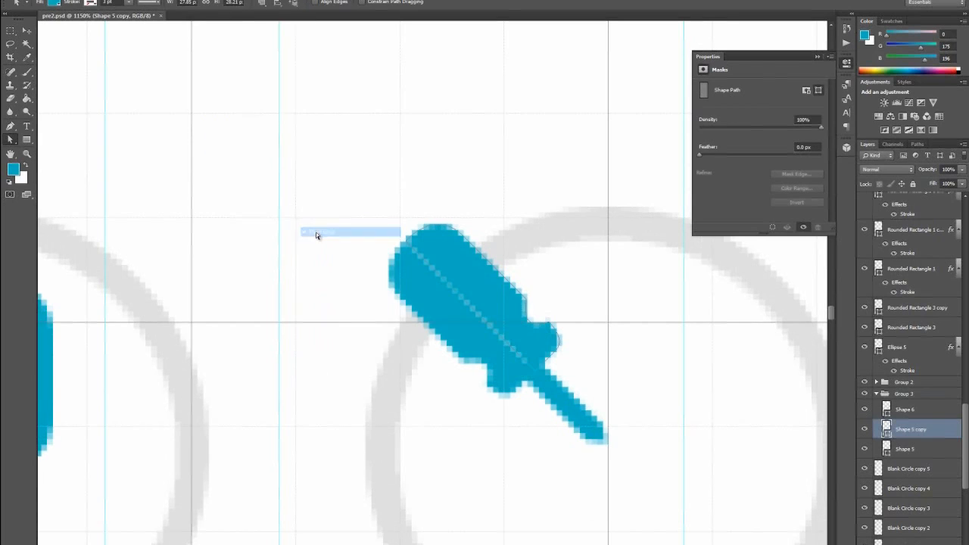
pyautogui.click(196, 1)
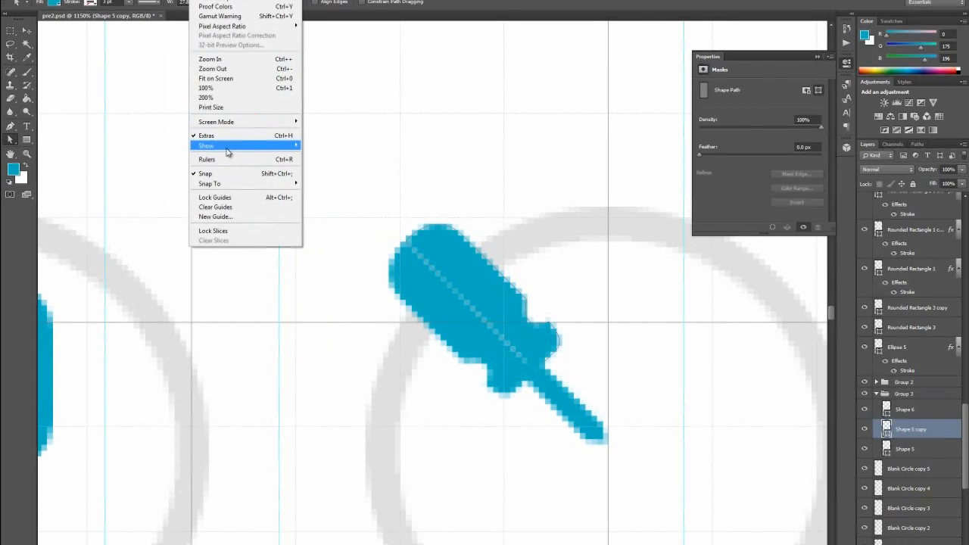
pyautogui.moveTo(227, 152)
pyautogui.click(328, 175)
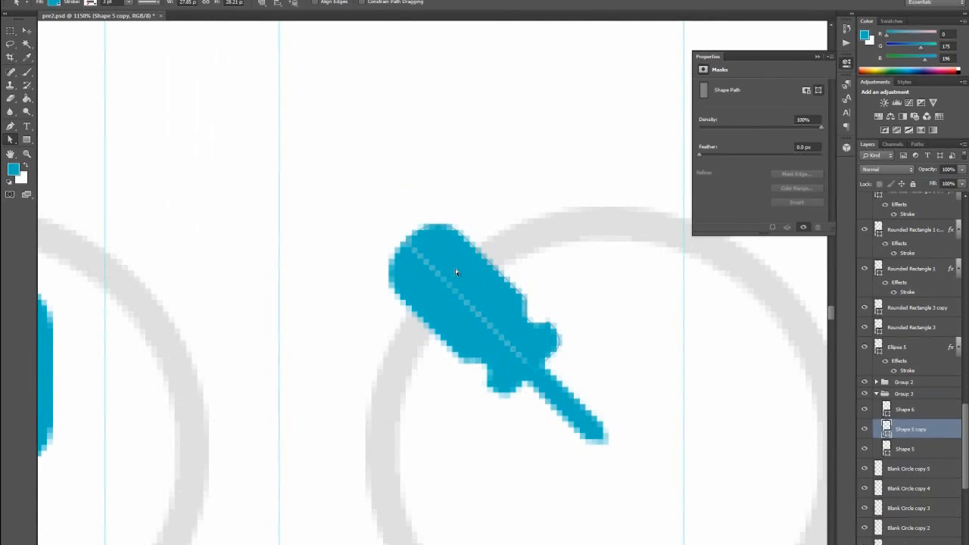
# Add an anchor point on the copied handle half's inner edge, adjust that edge to close the seam, and hide the extras
pyautogui.moveTo(10, 125); pyautogui.dragTo(46, 138)
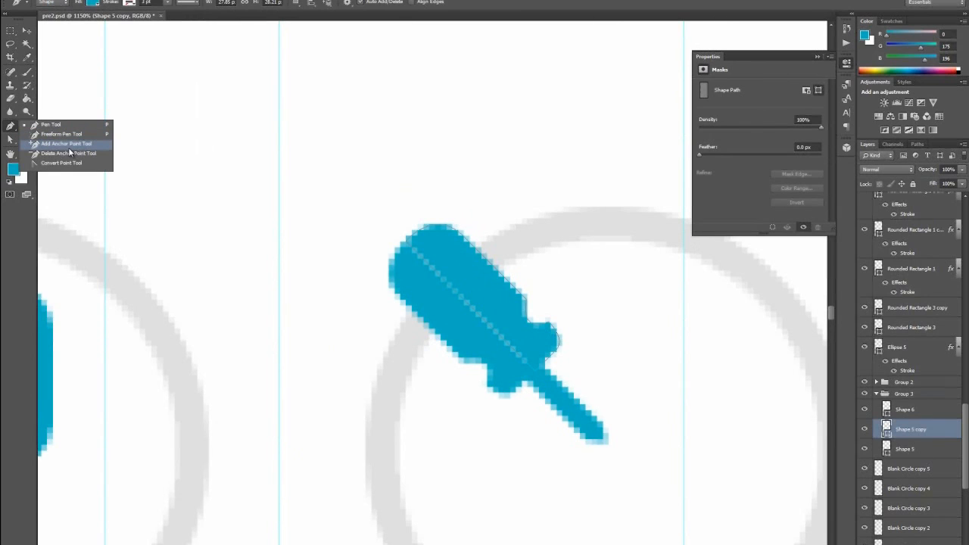
pyautogui.click(79, 145)
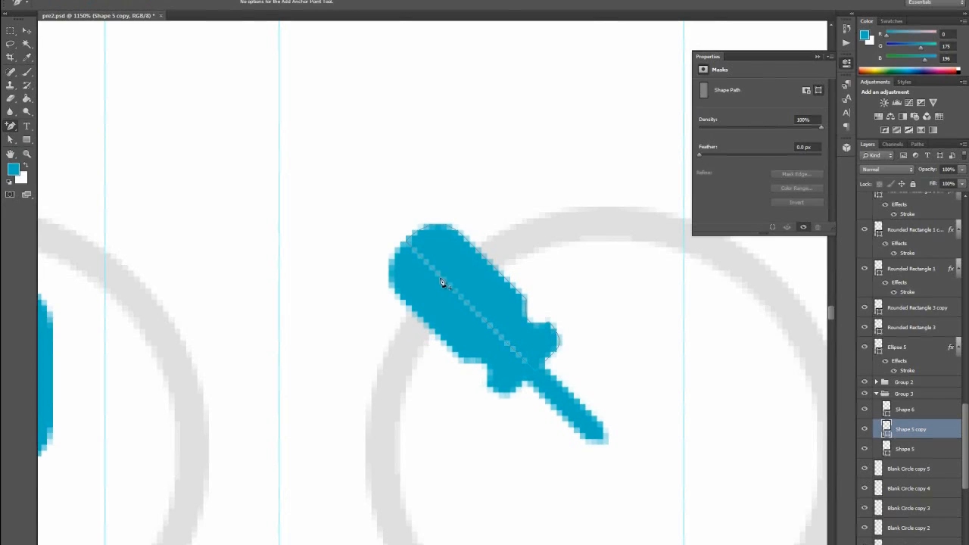
pyautogui.click(409, 244)
pyautogui.click(10, 140)
pyautogui.click(38, 147)
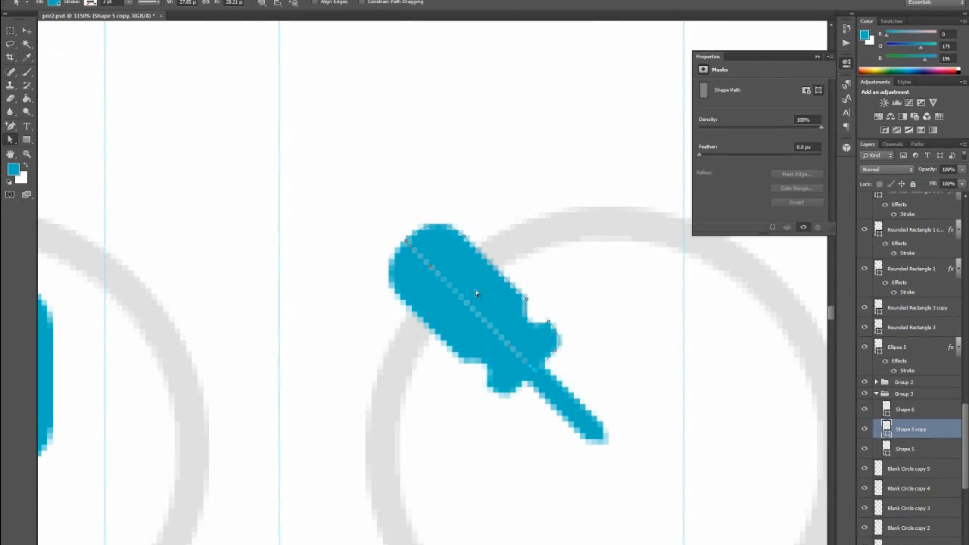
pyautogui.click(410, 246)
pyautogui.hotkey('ctrl', 'h')
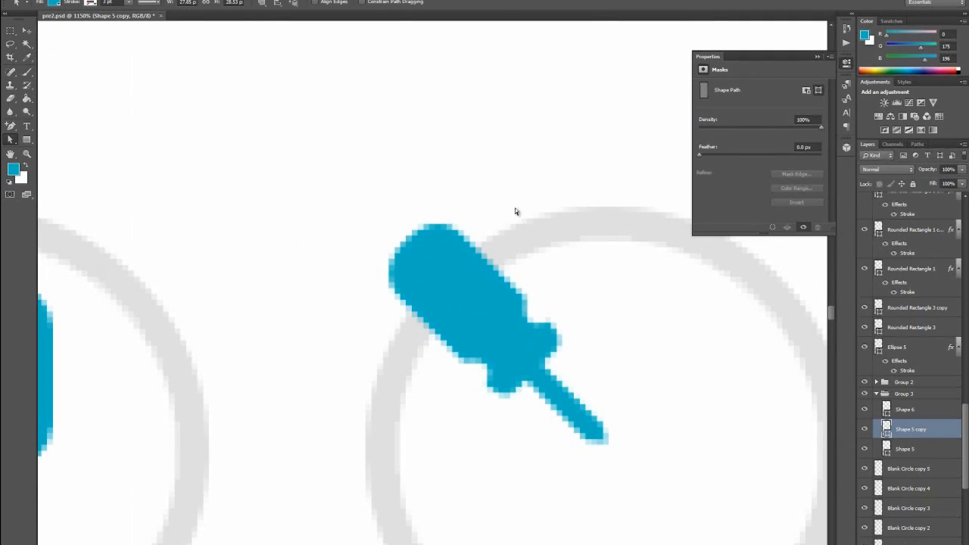
# Check the icon row at 100%, then examine the stacked-cards and screwdriver icons up close
pyautogui.click(28, 154)
pyautogui.rightClick(497, 278)
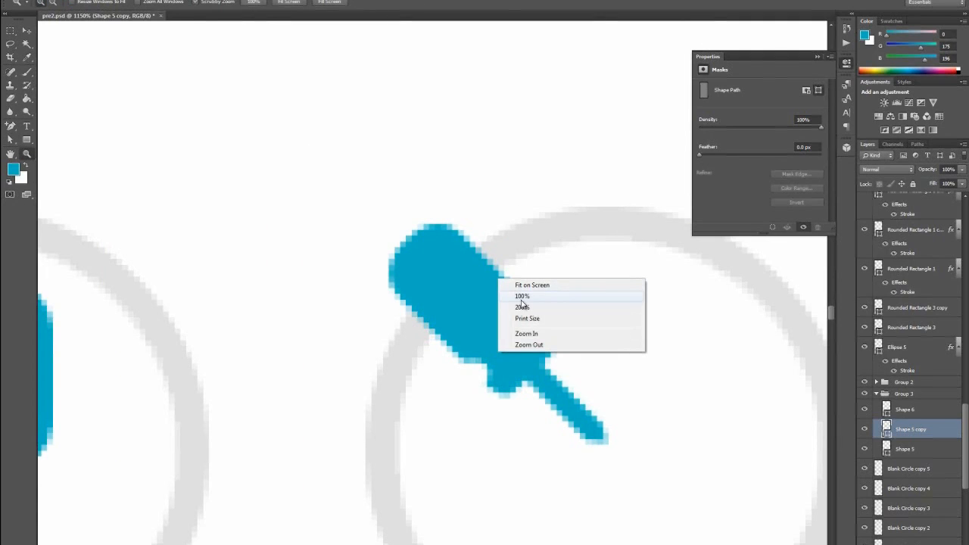
pyautogui.click(535, 296)
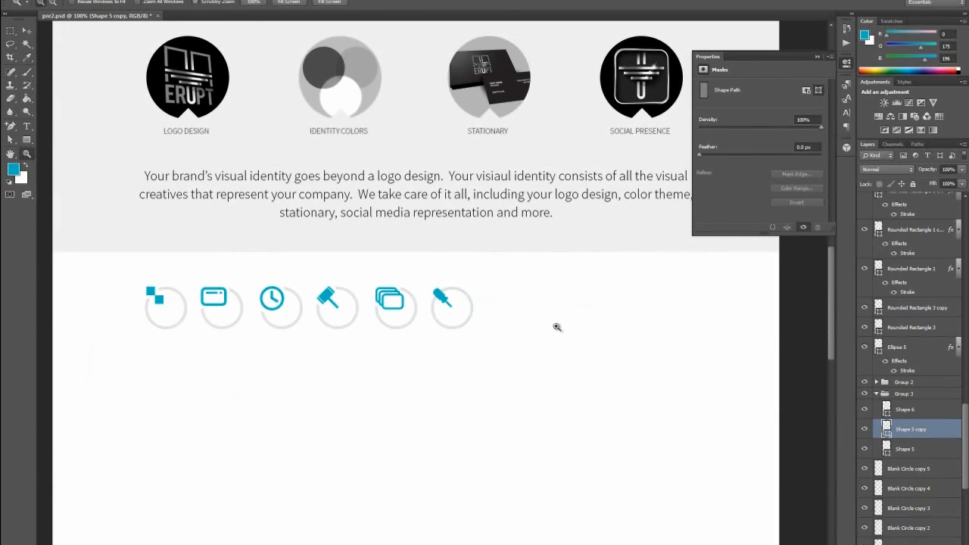
pyautogui.click(447, 305)
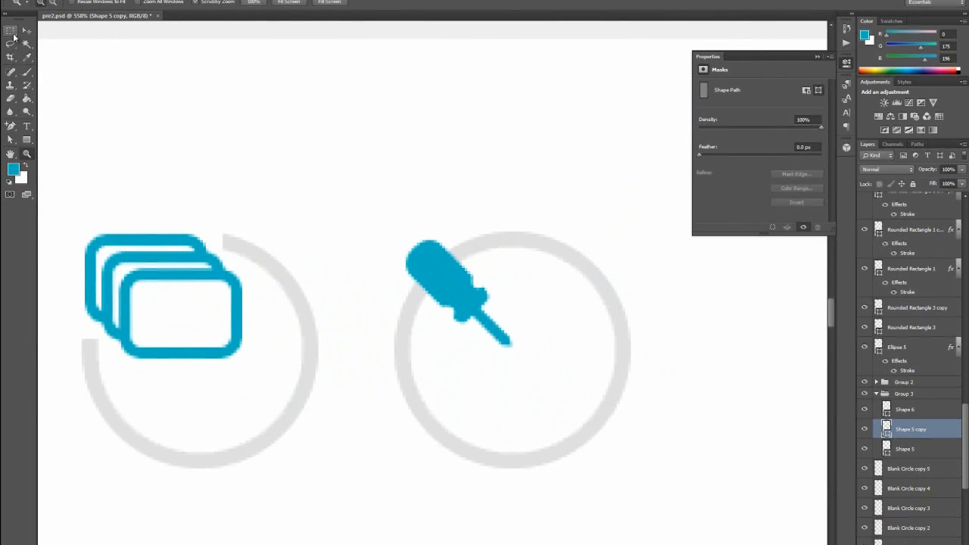
# Set the Pen tool to Path mode and select the sixth ring's layer beneath the screwdriver
pyautogui.click(10, 125)
pyautogui.click(35, 127)
pyautogui.click(52, 3)
pyautogui.click(47, 20)
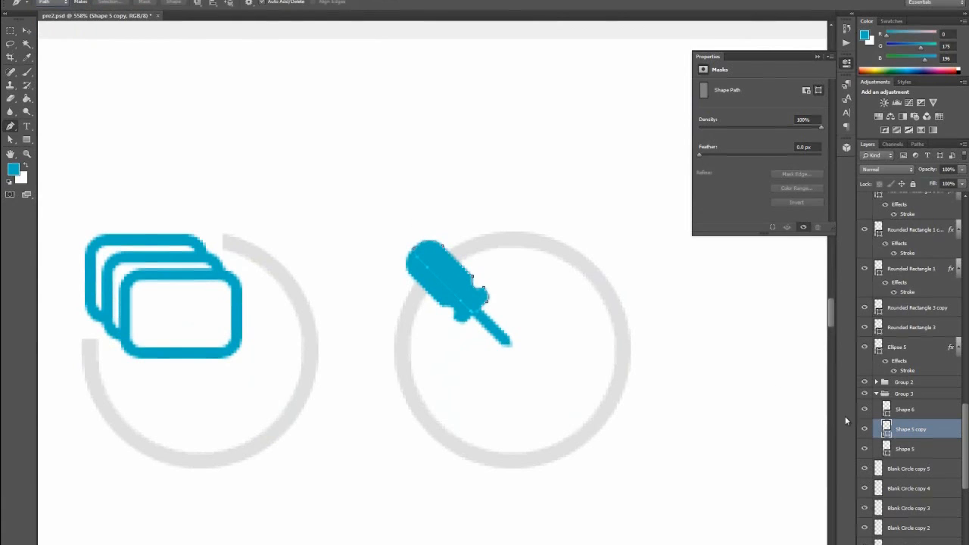
pyautogui.click(27, 31)
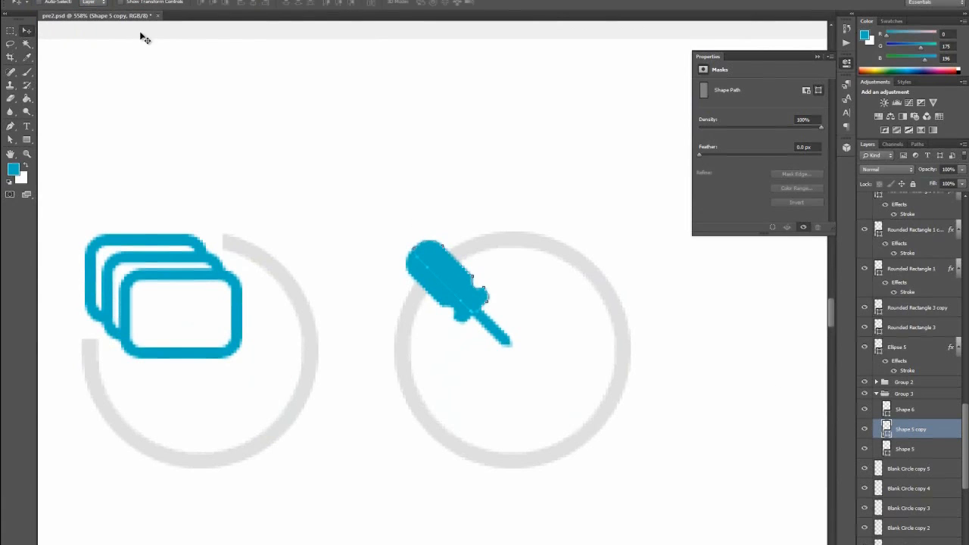
pyautogui.click(536, 247)
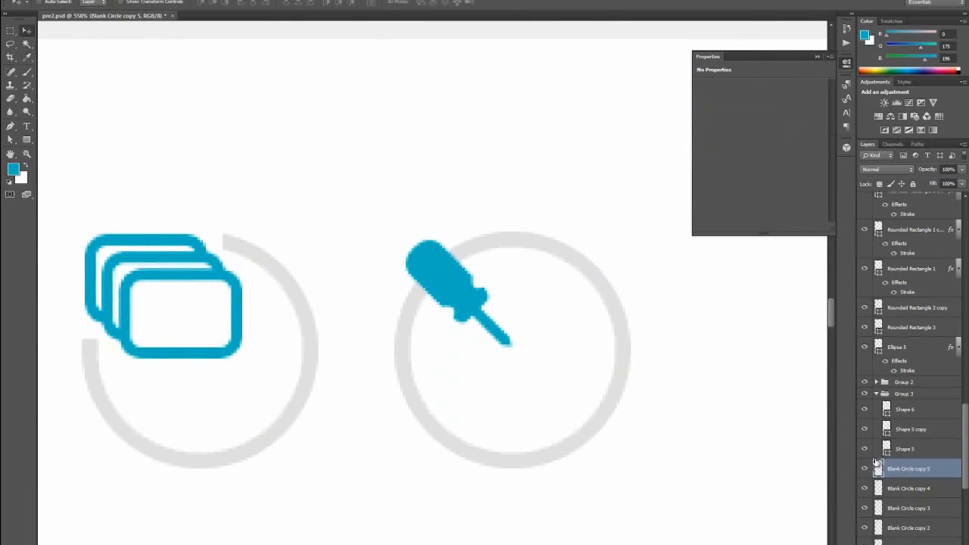
# Draw a closed path around the screwdriver's handle, enclosing the part of the sixth ring it crosses
pyautogui.click(10, 126)
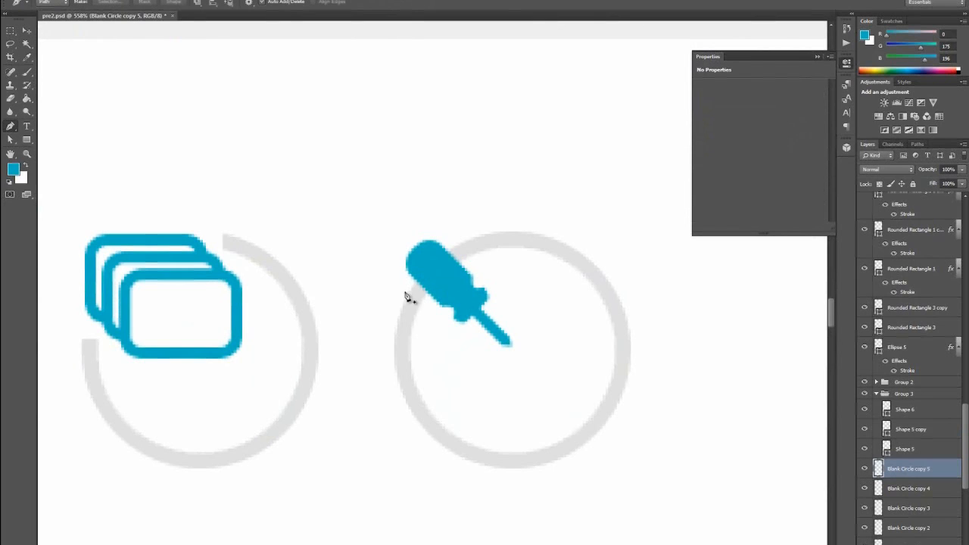
pyautogui.moveTo(396, 290); pyautogui.dragTo(425, 318)
pyautogui.moveTo(465, 249); pyautogui.dragTo(450, 235)
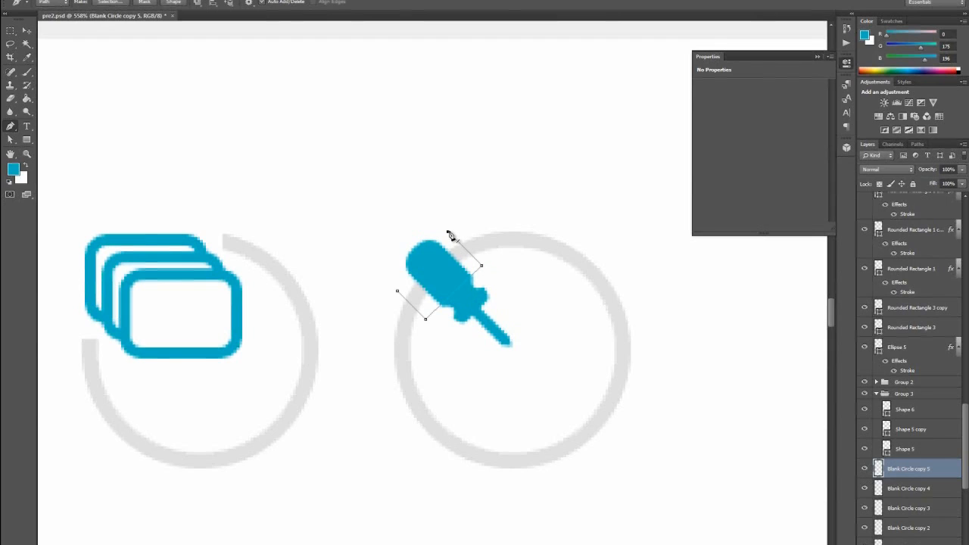
pyautogui.click(485, 261)
pyautogui.moveTo(398, 291); pyautogui.dragTo(394, 350)
# Convert the path to a selection, delete the enclosed part of the sixth ring, and deselect
pyautogui.rightClick(455, 273)
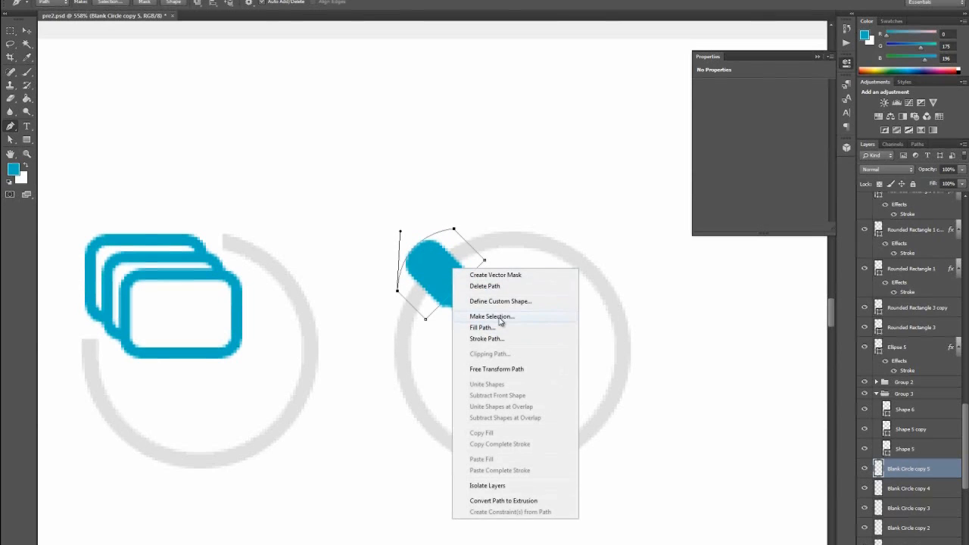
pyautogui.click(496, 322)
pyautogui.click(544, 160)
pyautogui.hotkey('ctrl', 'd')
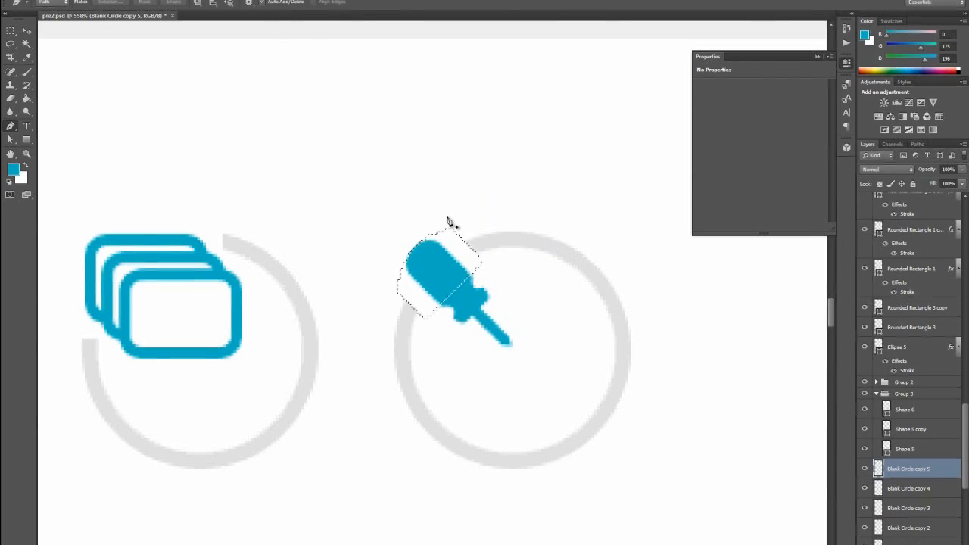
# Return to 100% view and lock the position of the Background layer
pyautogui.click(28, 155)
pyautogui.rightClick(561, 322)
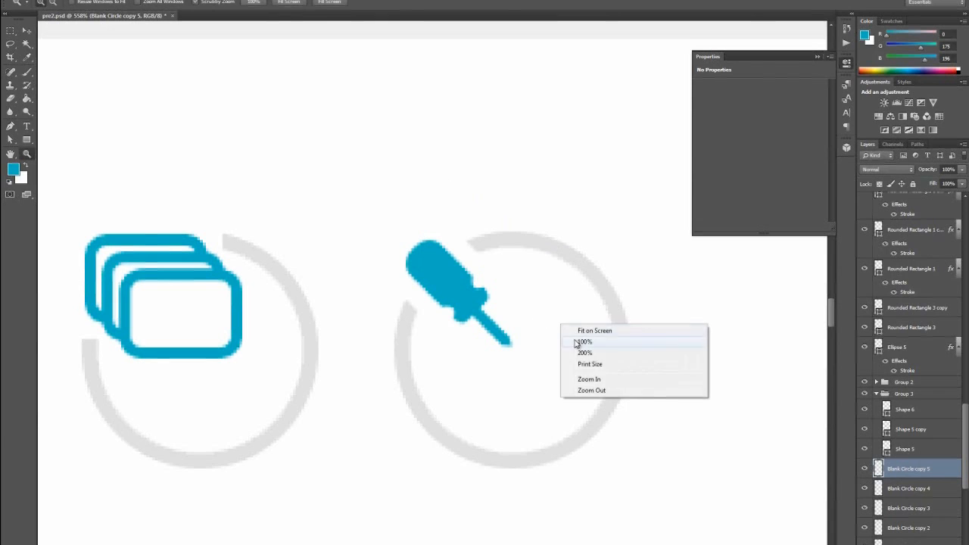
pyautogui.click(577, 342)
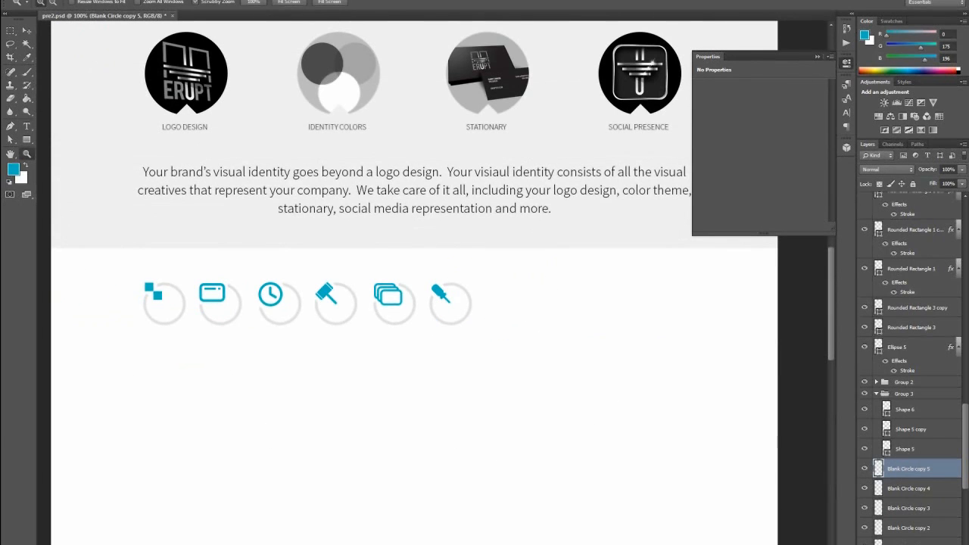
pyautogui.hscroll(-2, 433, 283)
pyautogui.click(28, 31)
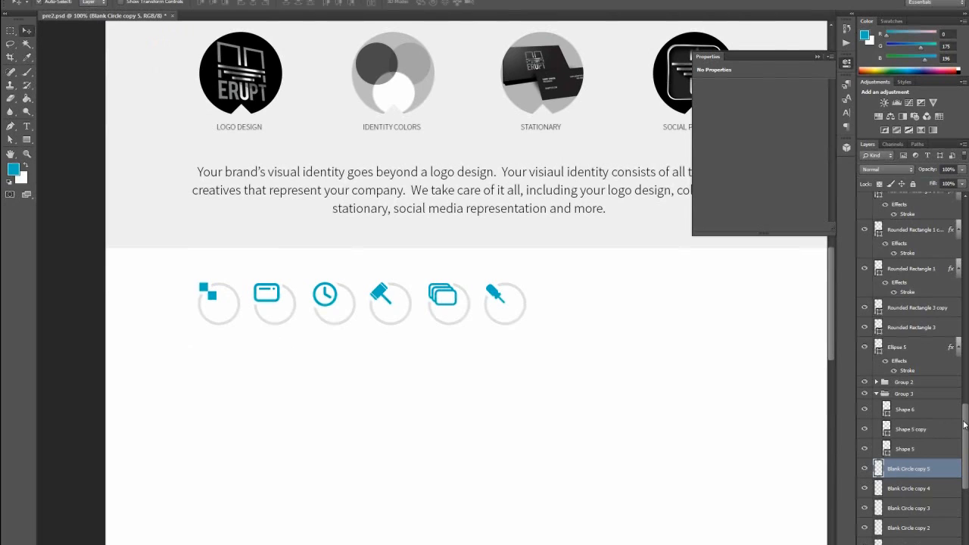
pyautogui.moveTo(964, 425); pyautogui.dragTo(967, 482)
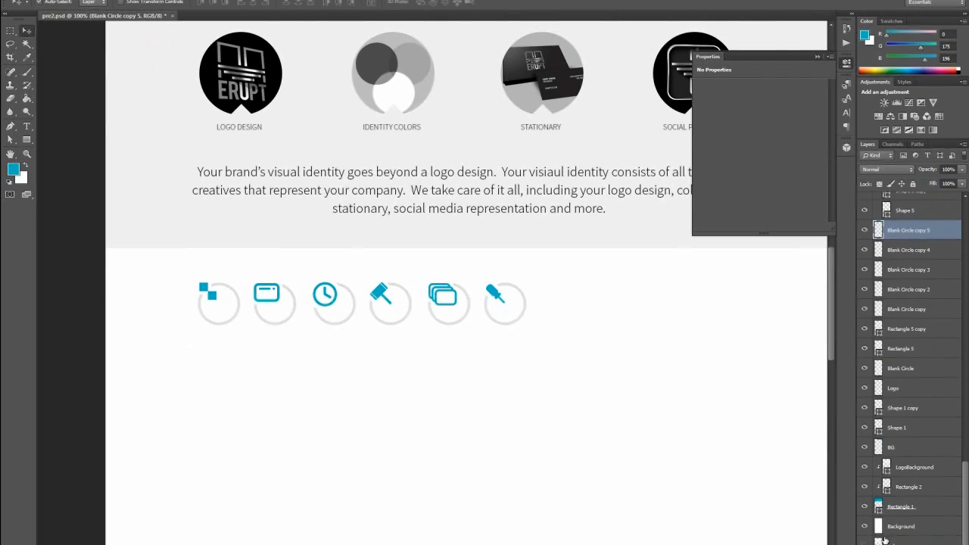
pyautogui.click(899, 527)
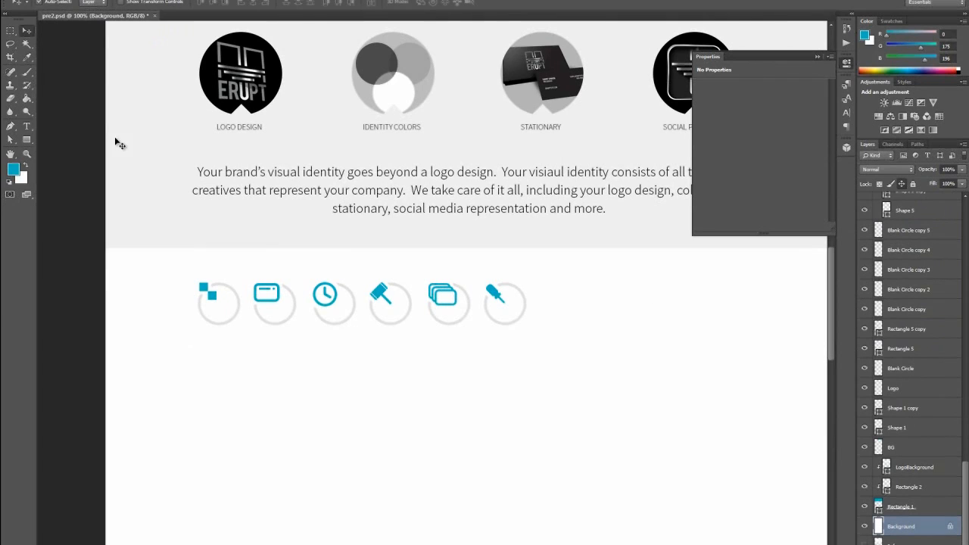
# Group the first icon's two squares with their ring and name the group "Icon - Vector"
pyautogui.click(144, 329)
pyautogui.moveTo(155, 269); pyautogui.dragTo(244, 342)
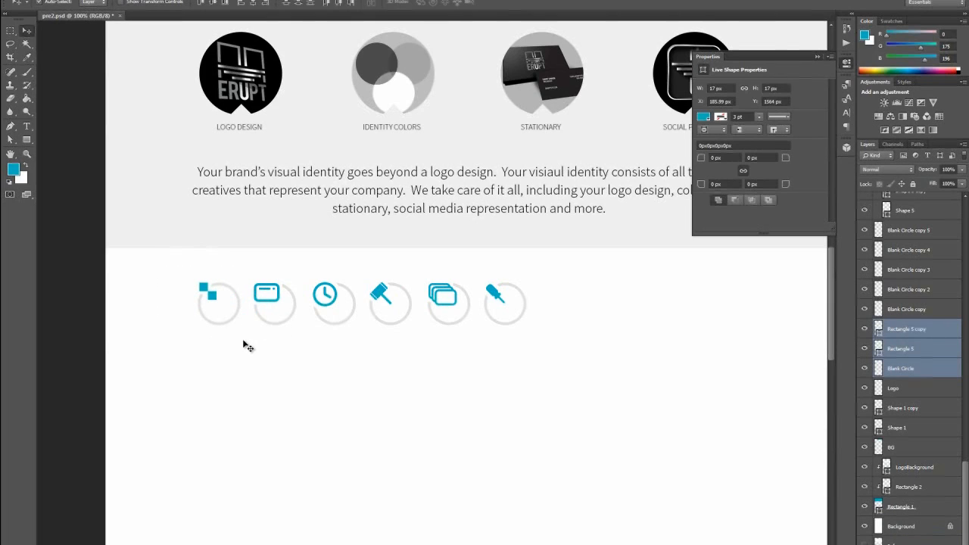
pyautogui.hotkey('ctrl', 'g')
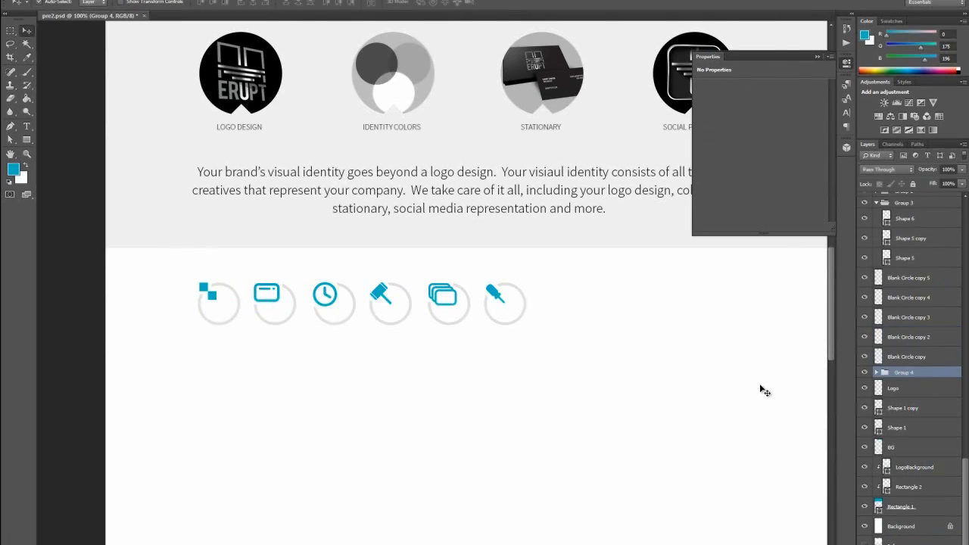
pyautogui.doubleClick(906, 374)
pyautogui.write('Icon - Vector')
pyautogui.press('Return')
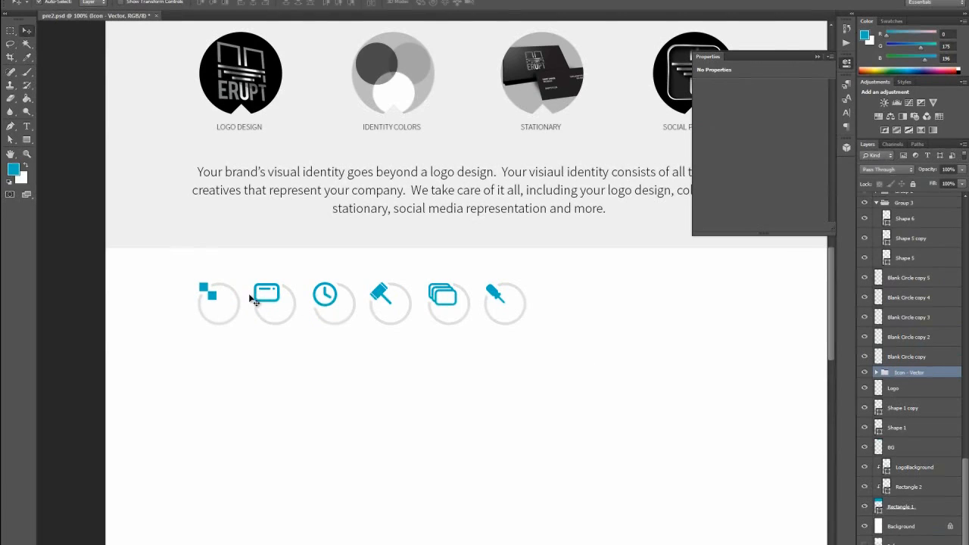
# Group the second icon's window symbol with its ring and name the group "Icon - Control Panel"
pyautogui.moveTo(250, 266); pyautogui.dragTo(300, 344)
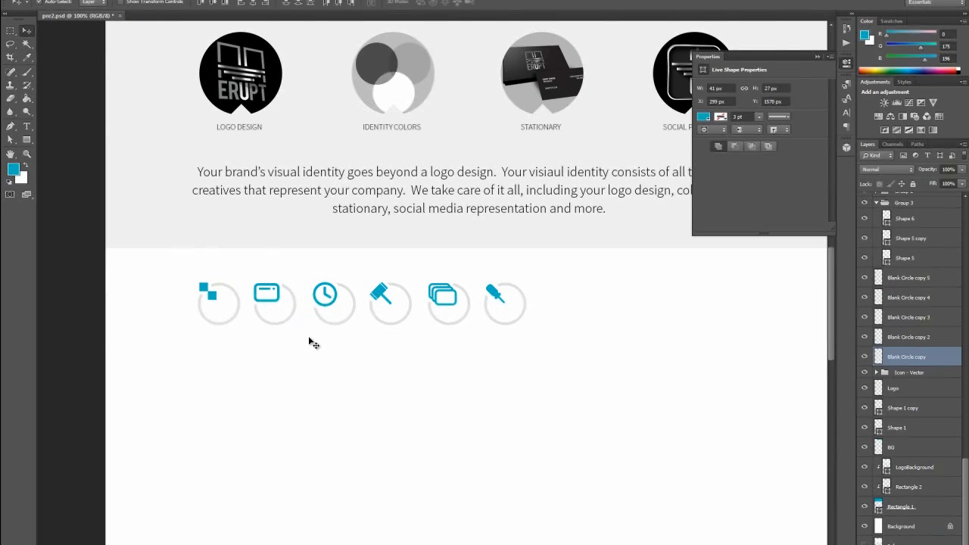
pyautogui.click(313, 344)
pyautogui.click(865, 212)
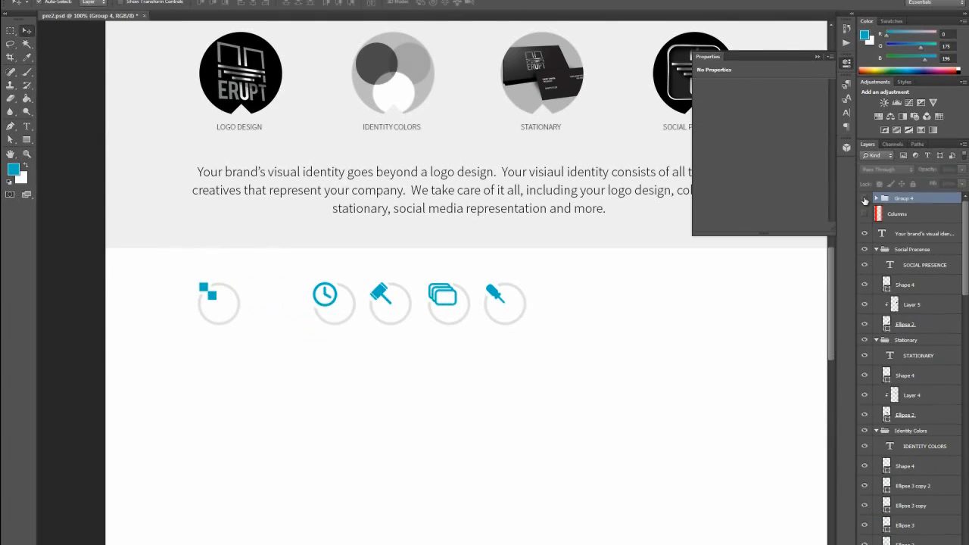
pyautogui.write('Icon - Control Pane')
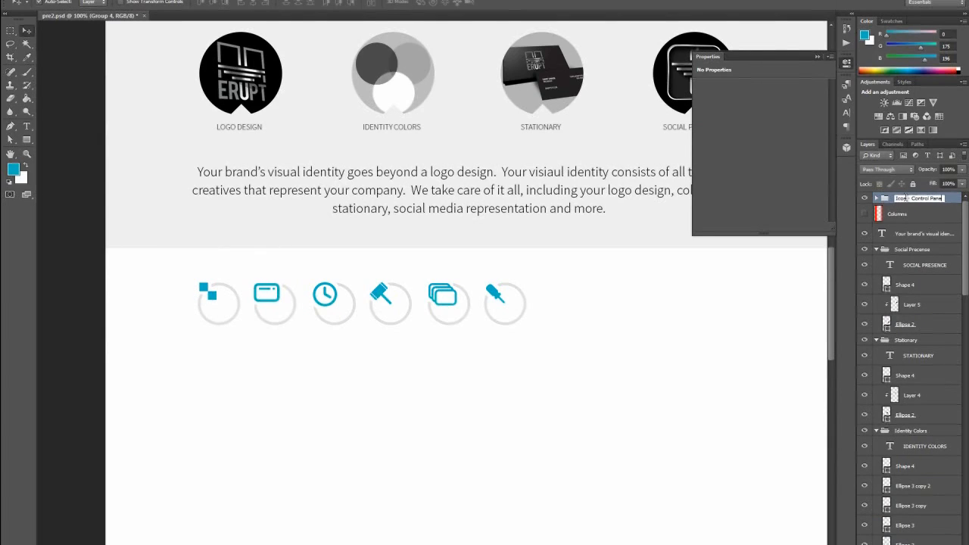
pyautogui.press('Return')
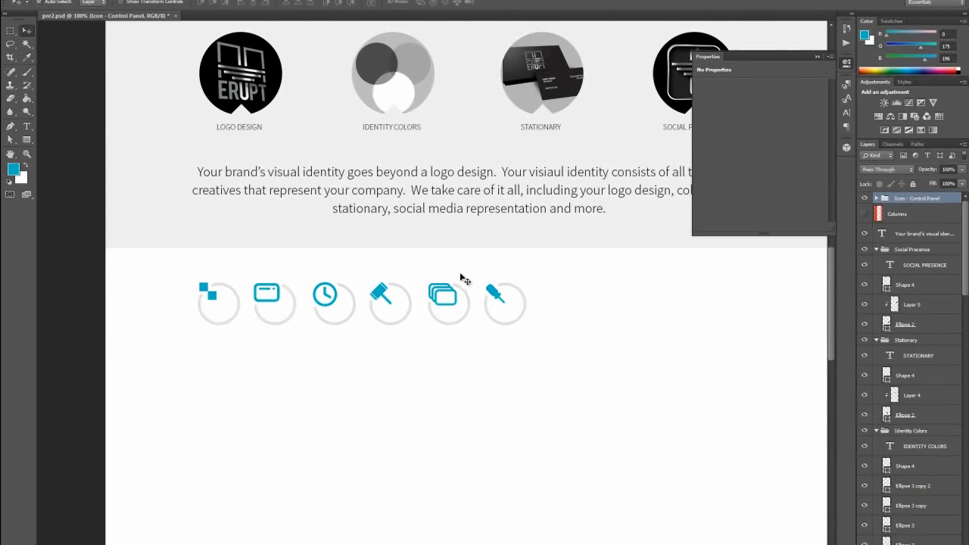
# Group the clock symbol with its ring and name the group "Icon TAT"
pyautogui.moveTo(312, 271); pyautogui.dragTo(356, 348)
pyautogui.hotkey('ctrl', 'g')
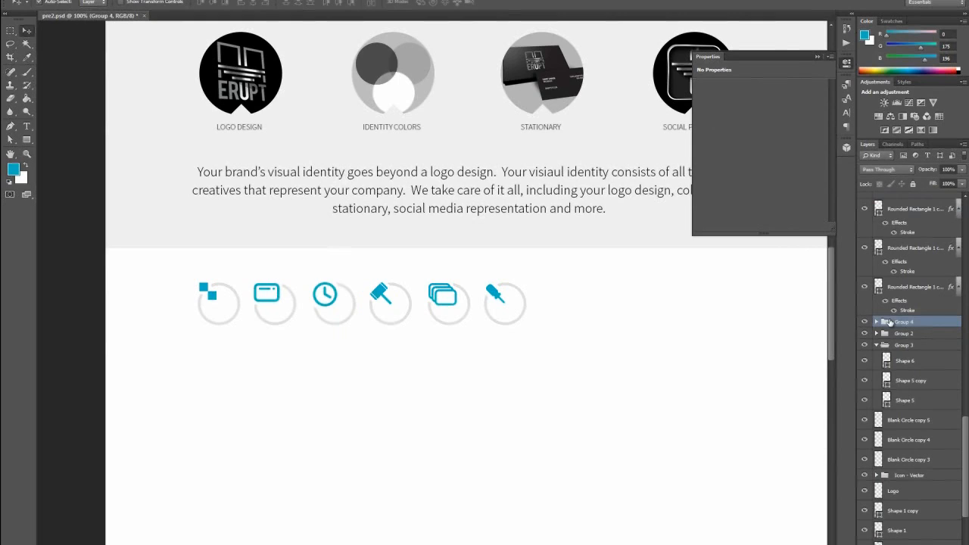
pyautogui.doubleClick(904, 323)
pyautogui.press('Return')
# Group the hammer with its ring inside the hammer's existing group, and rename that outer group "Icon - Ownership"
pyautogui.moveTo(369, 267); pyautogui.dragTo(419, 356)
pyautogui.hotkey('ctrl', 'g')
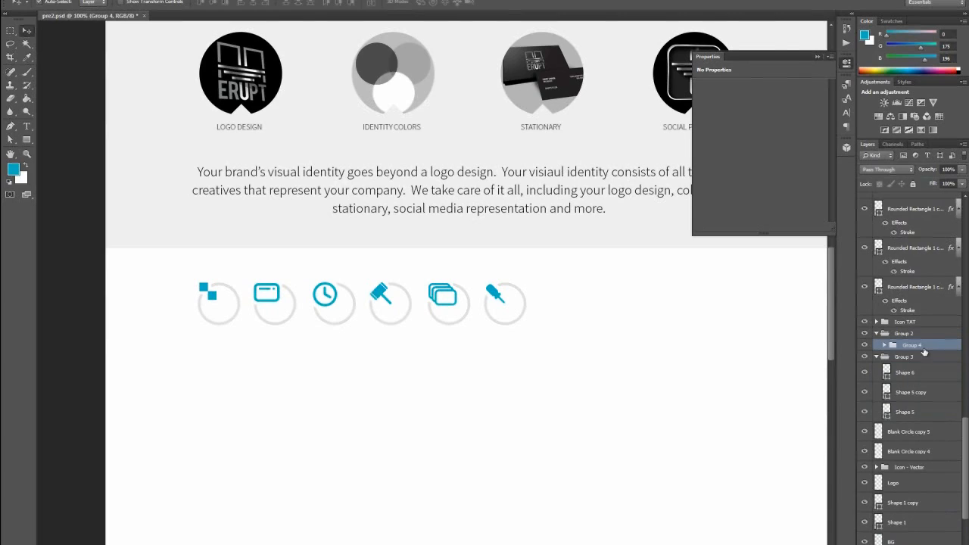
pyautogui.click(868, 346)
pyautogui.click(868, 346)
pyautogui.click(877, 333)
pyautogui.click(866, 334)
pyautogui.click(866, 334)
pyautogui.doubleClick(905, 334)
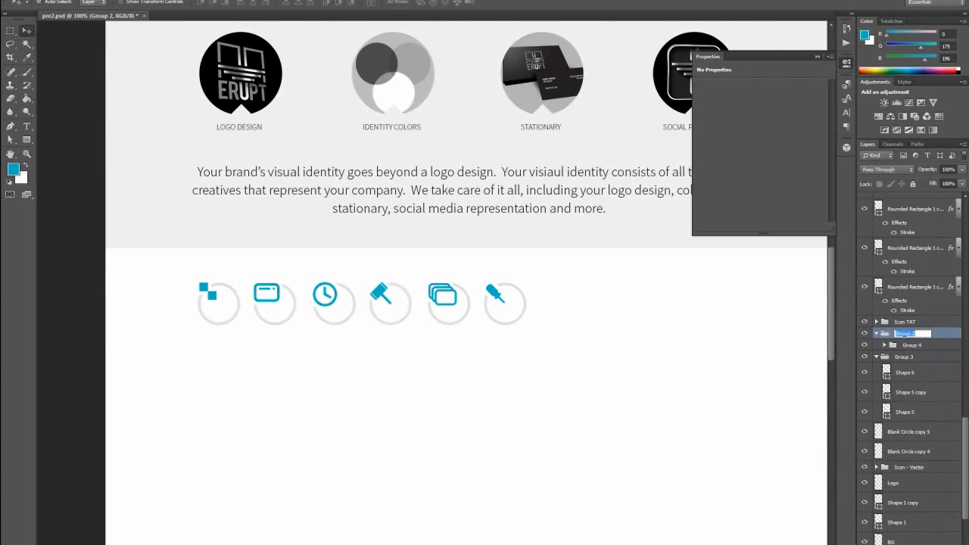
pyautogui.write('Icon - Ownership')
pyautogui.press('Return')
# Group the stacked cards with their ring and name the group "Icon - Revisions"
pyautogui.moveTo(428, 265); pyautogui.dragTo(468, 339)
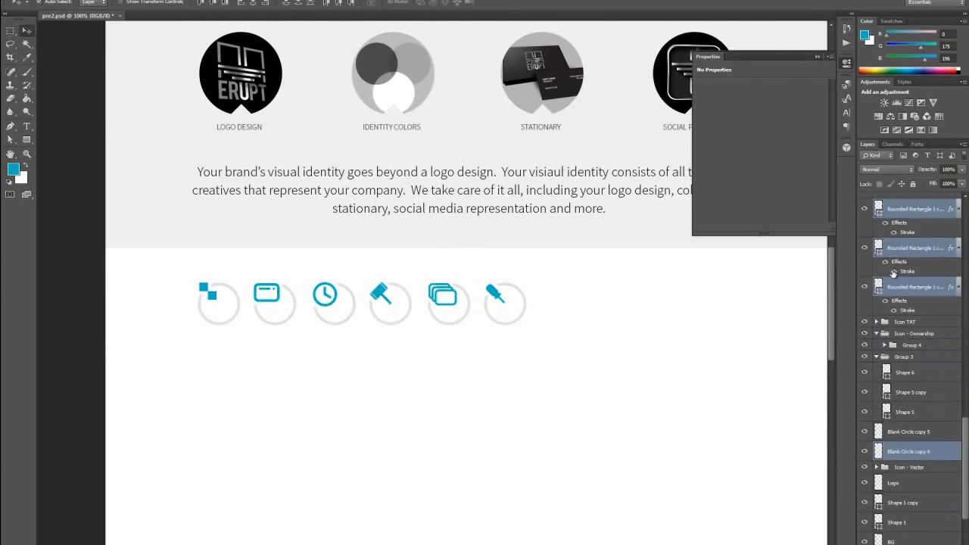
pyautogui.hotkey('ctrl', 'g')
pyautogui.click(865, 236)
pyautogui.click(864, 236)
pyautogui.doubleClick(904, 236)
pyautogui.write('Icon')
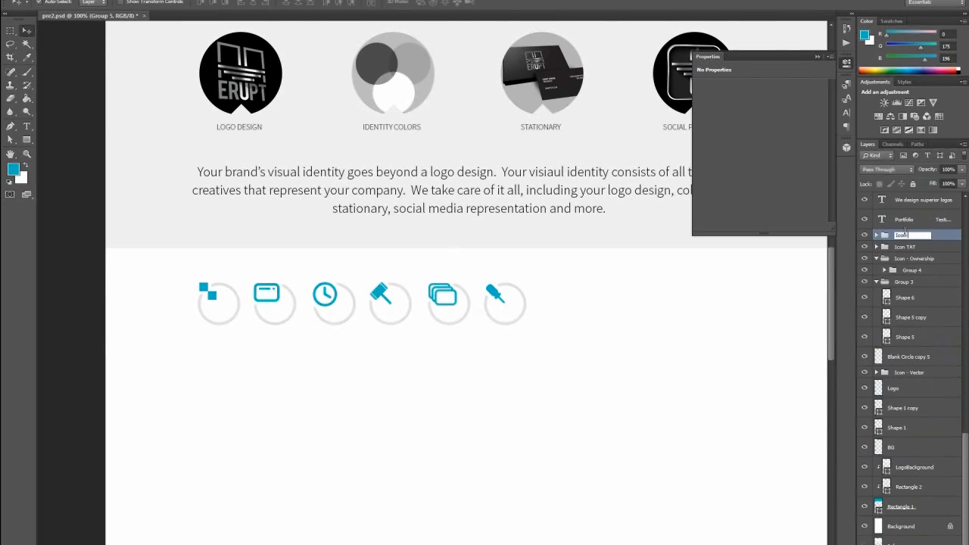
pyautogui.write(' - Revisions')
pyautogui.press('Return')
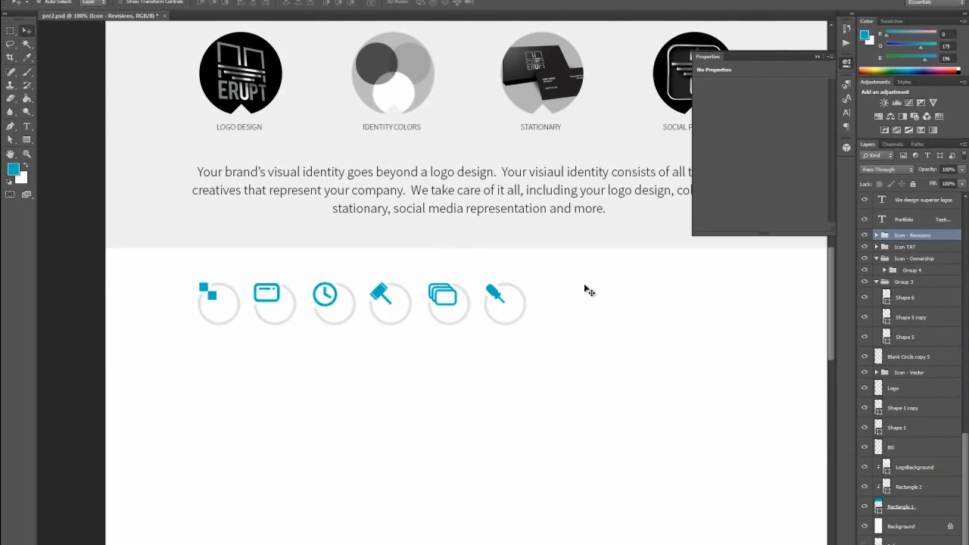
# Group the screwdriver with its ring inside the screwdriver's existing group, and rename that outer group "Icon Services"
pyautogui.moveTo(549, 266); pyautogui.dragTo(489, 362)
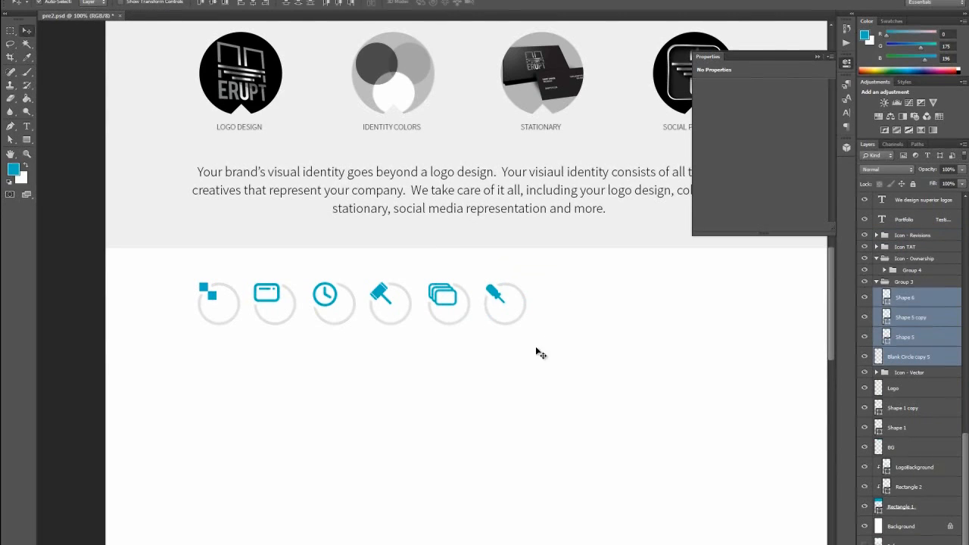
pyautogui.hotkey('ctrl', 'g')
pyautogui.click(899, 350)
pyautogui.click(865, 350)
pyautogui.click(865, 349)
pyautogui.doubleClick(903, 349)
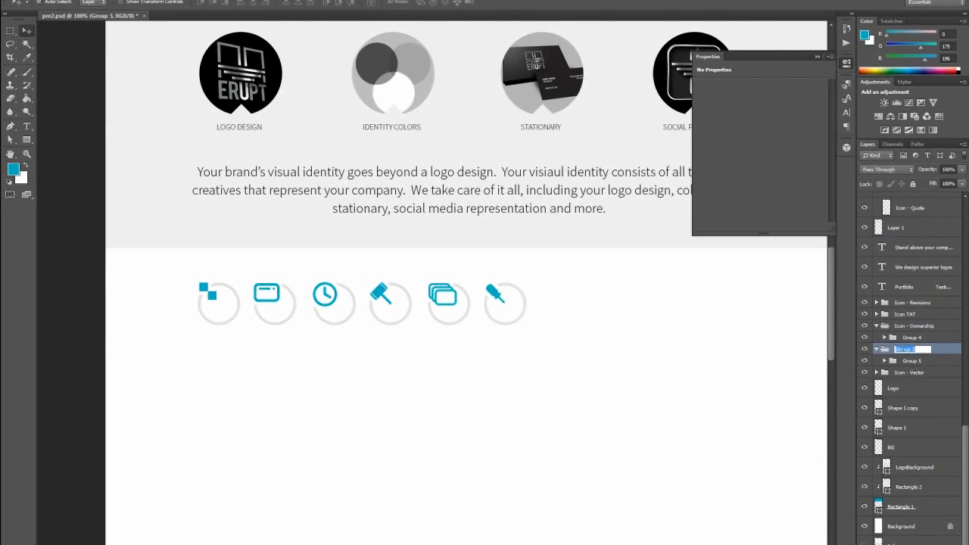
pyautogui.write('Icon Services')
pyautogui.press('Return')
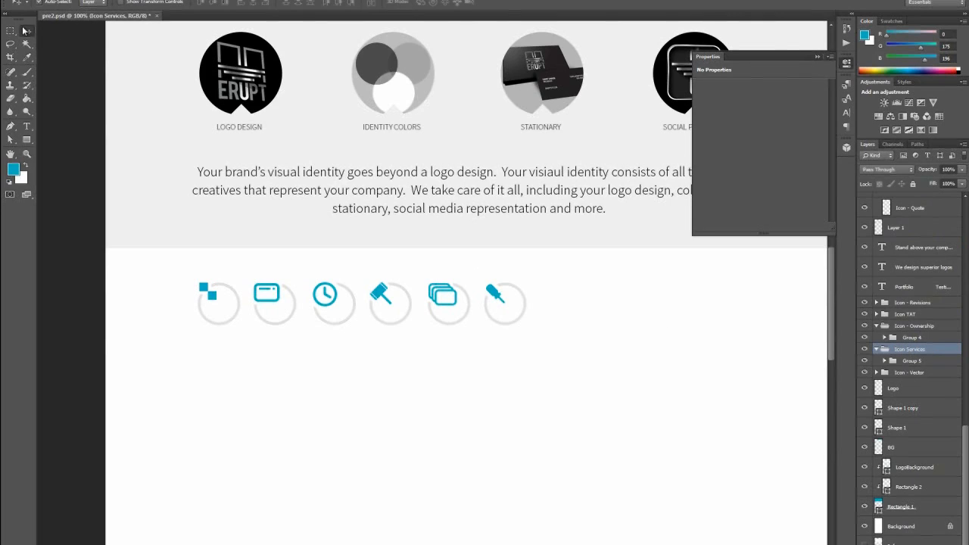
# Set the Move tool's Auto-Select to Group and select the first icon's group, then the clock icon's group
pyautogui.click(94, 5)
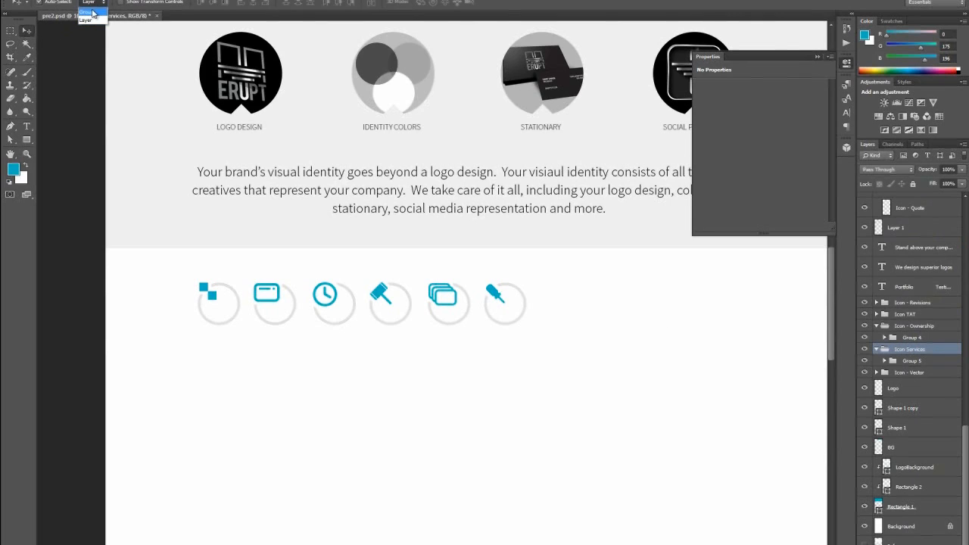
pyautogui.click(91, 12)
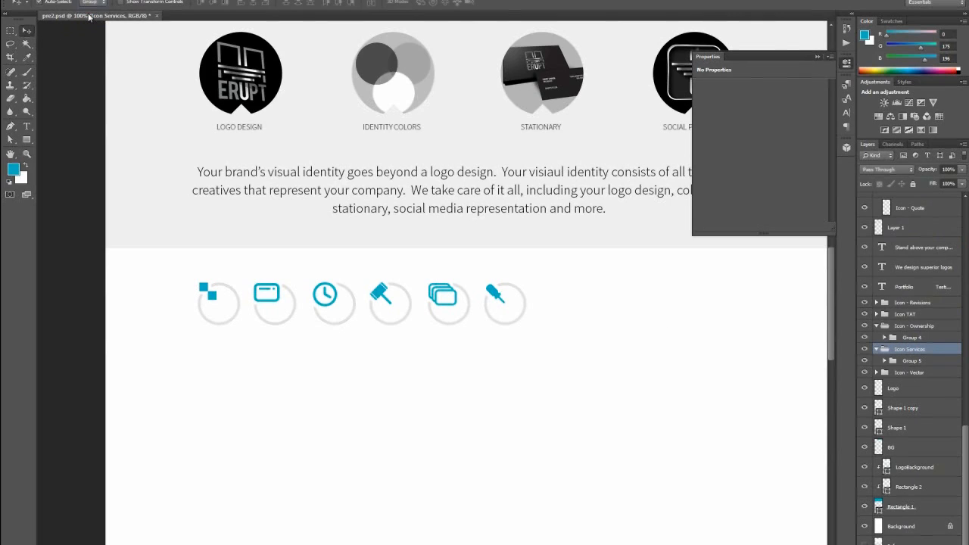
pyautogui.click(209, 294)
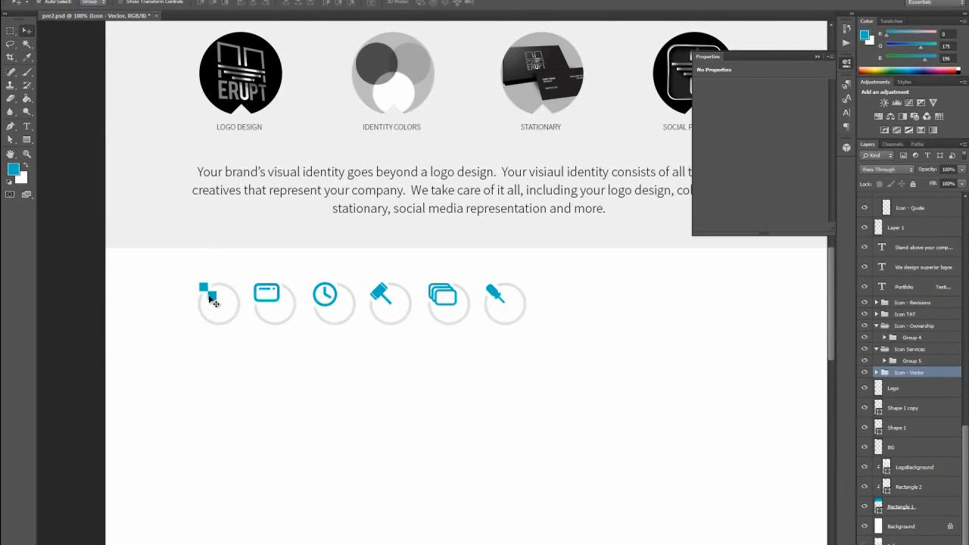
pyautogui.click(331, 296)
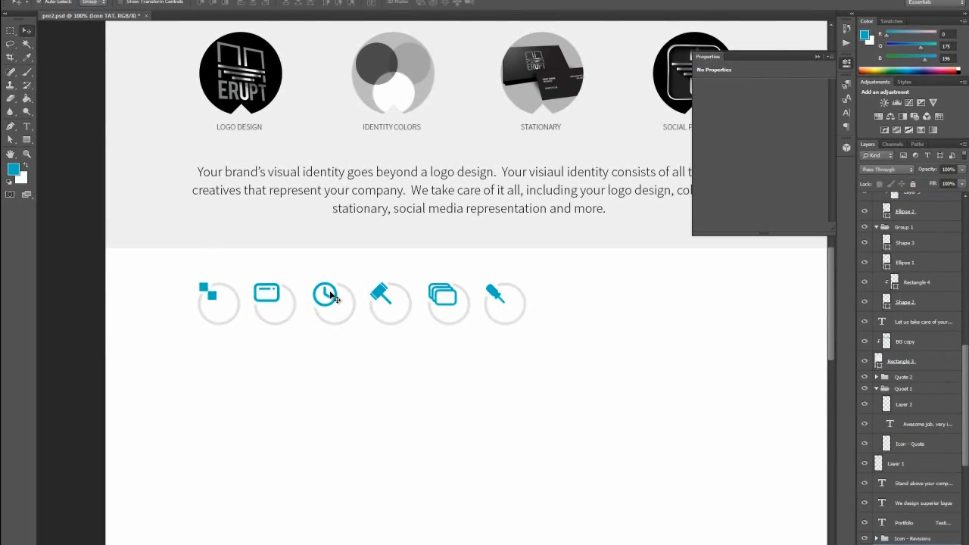
# Show the Columns grid layer over the mockup
pyautogui.click(381, 294)
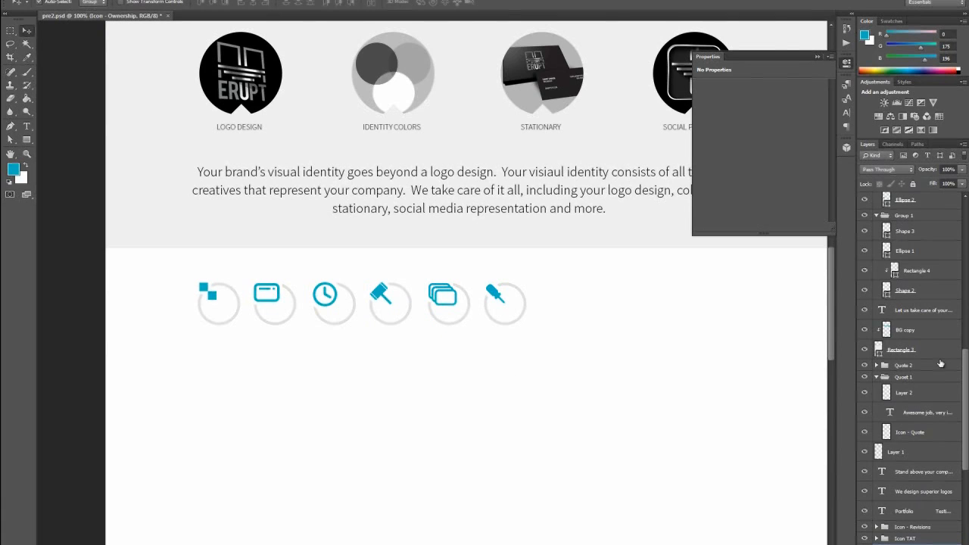
pyautogui.moveTo(964, 371); pyautogui.dragTo(964, 218)
pyautogui.click(865, 214)
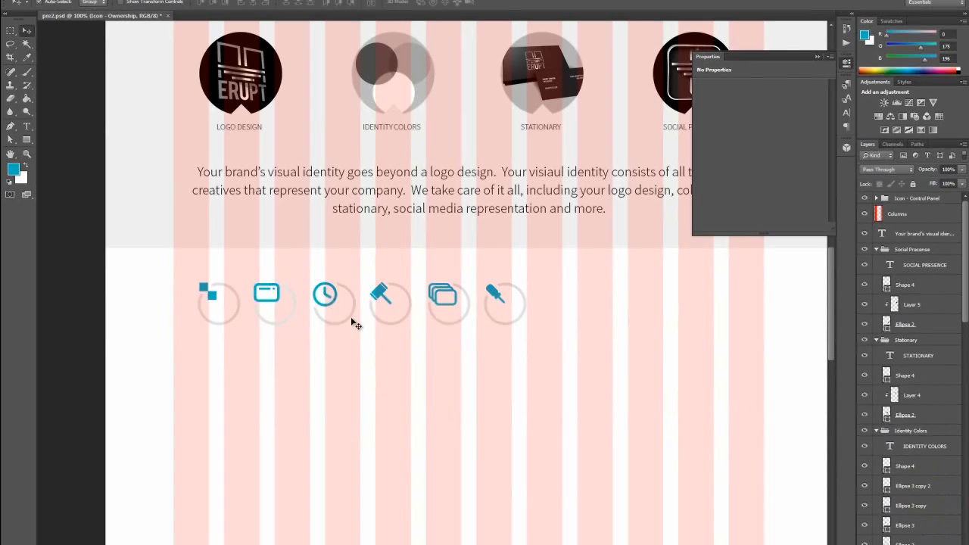
pyautogui.click(216, 301)
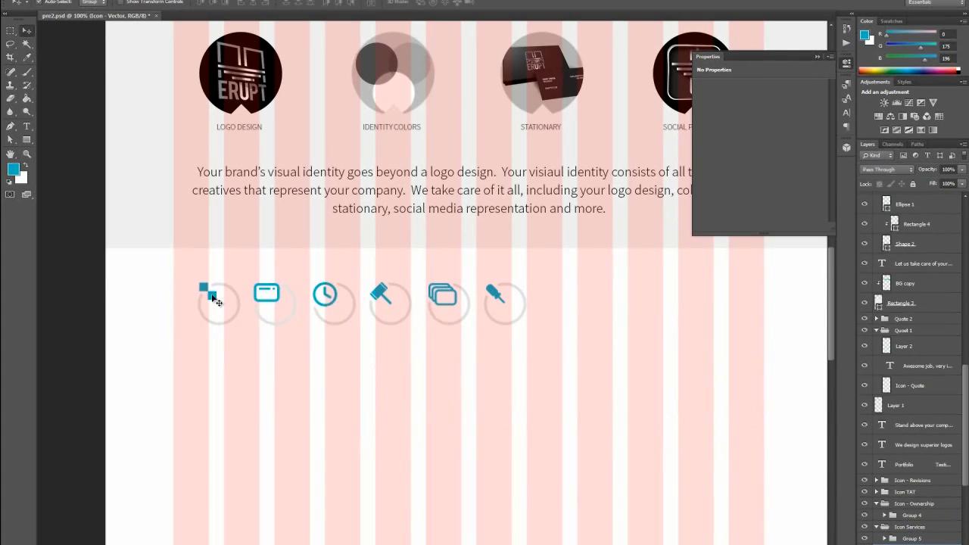
pyautogui.moveTo(216, 300); pyautogui.dragTo(191, 313)
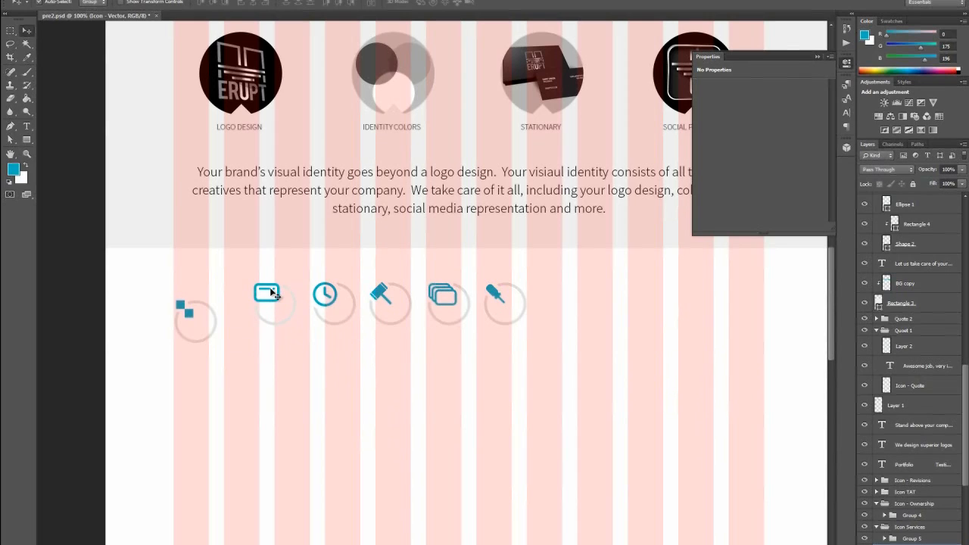
pyautogui.hotkey('ctrl', 'z')
# Select the squares, window and clock icon groups together and move them so the first icon lines up with the first grid column's left edge
pyautogui.click(220, 303)
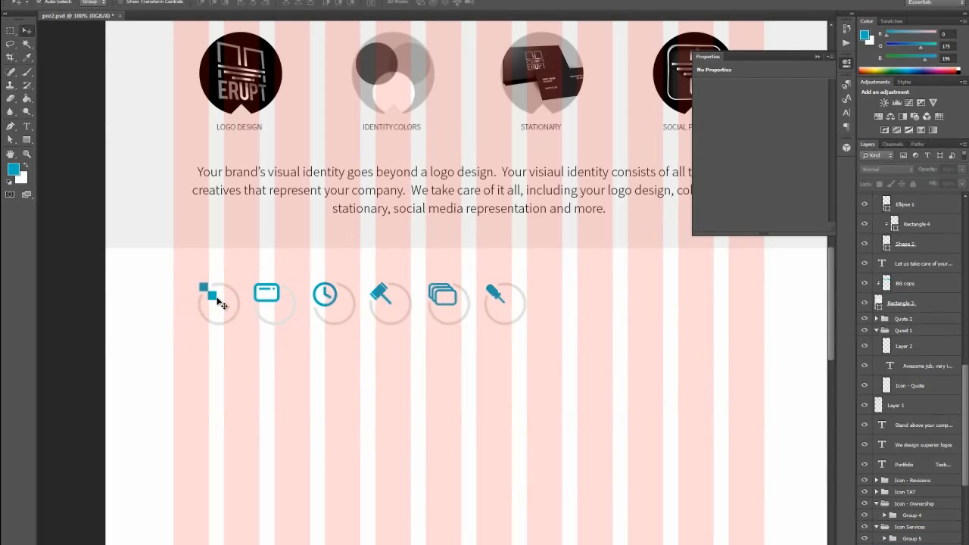
pyautogui.click(273, 301)
pyautogui.keyDown('shift'); pyautogui.click(320, 300); pyautogui.keyUp('shift')
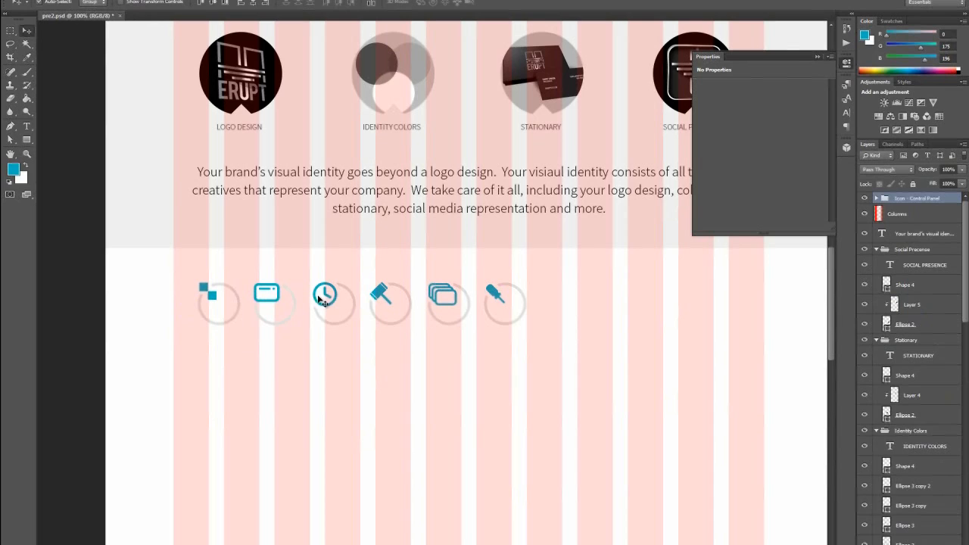
pyautogui.keyDown('shift'); pyautogui.click(217, 302); pyautogui.keyUp('shift')
pyautogui.moveTo(215, 298); pyautogui.dragTo(189, 315)
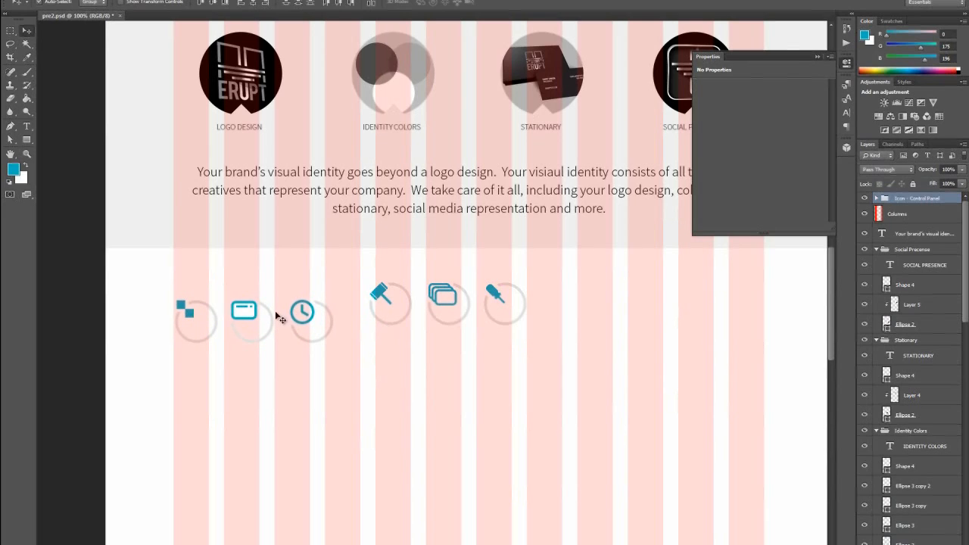
# Move the clock icon horizontally to the start of the ninth grid column and the window icon to the start of the fifth
pyautogui.click(303, 321)
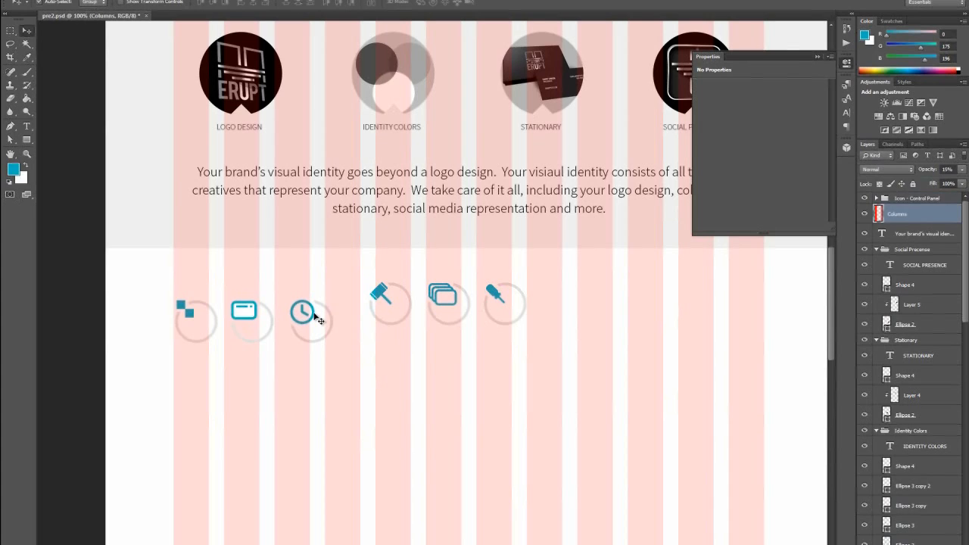
pyautogui.click(313, 313)
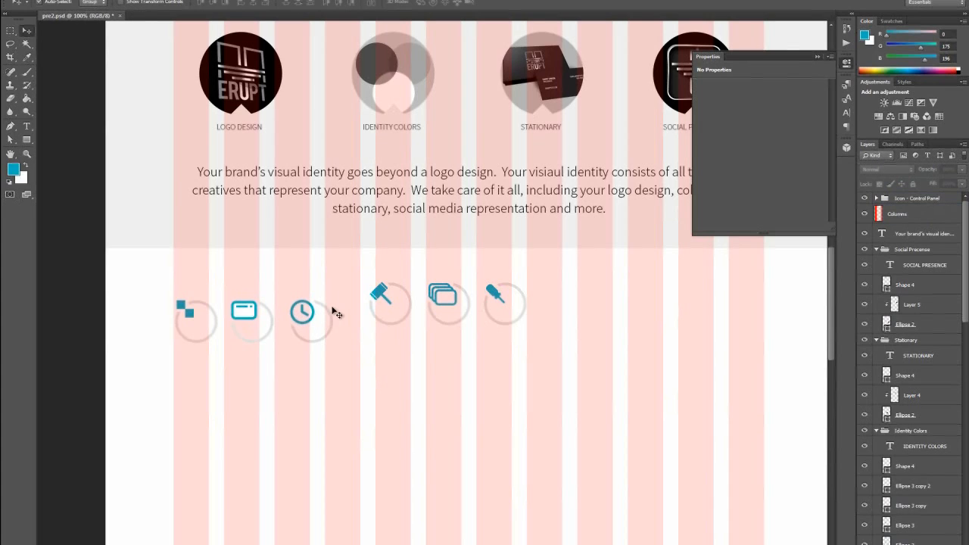
pyautogui.click(320, 309)
pyautogui.moveTo(318, 308); pyautogui.dragTo(605, 312)
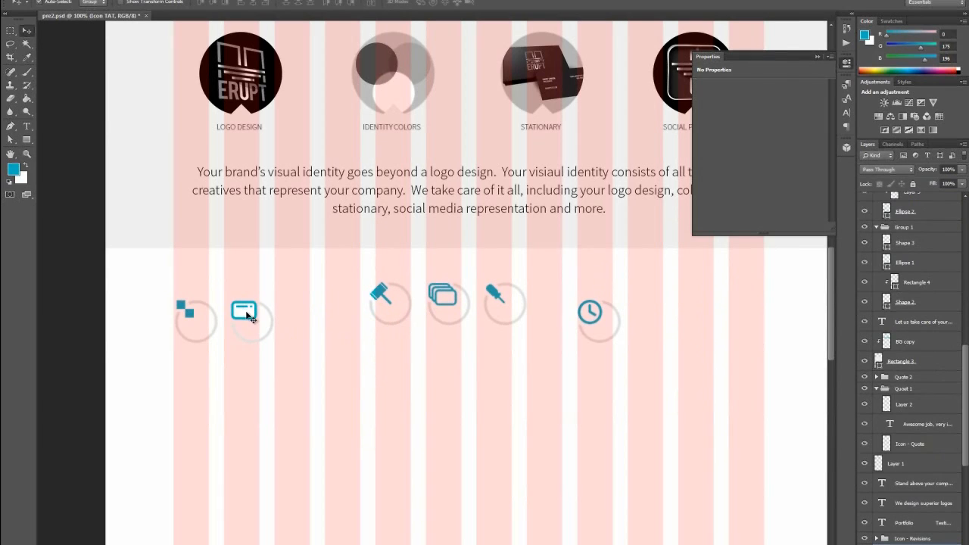
pyautogui.click(270, 312)
pyautogui.moveTo(270, 313); pyautogui.dragTo(410, 311)
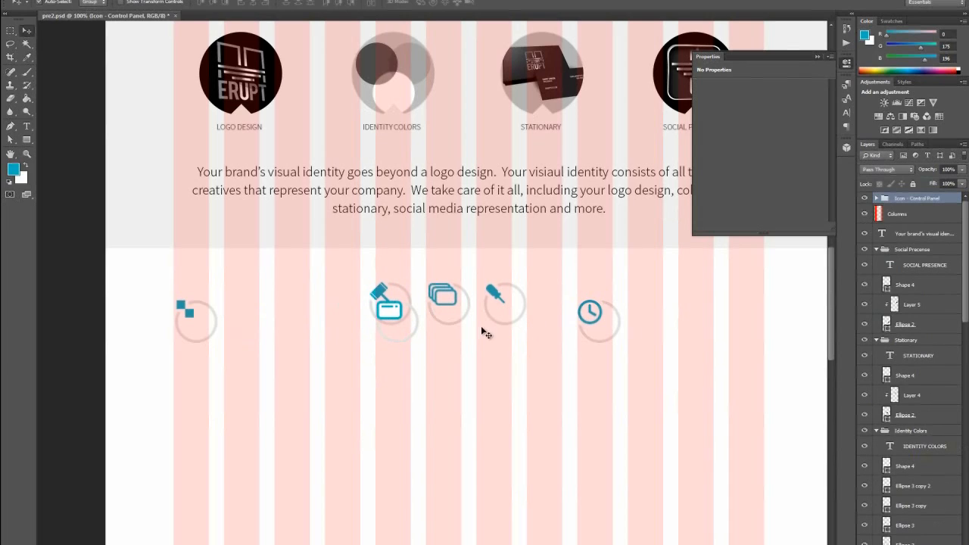
# Hide the Columns grid layer
pyautogui.click(383, 291)
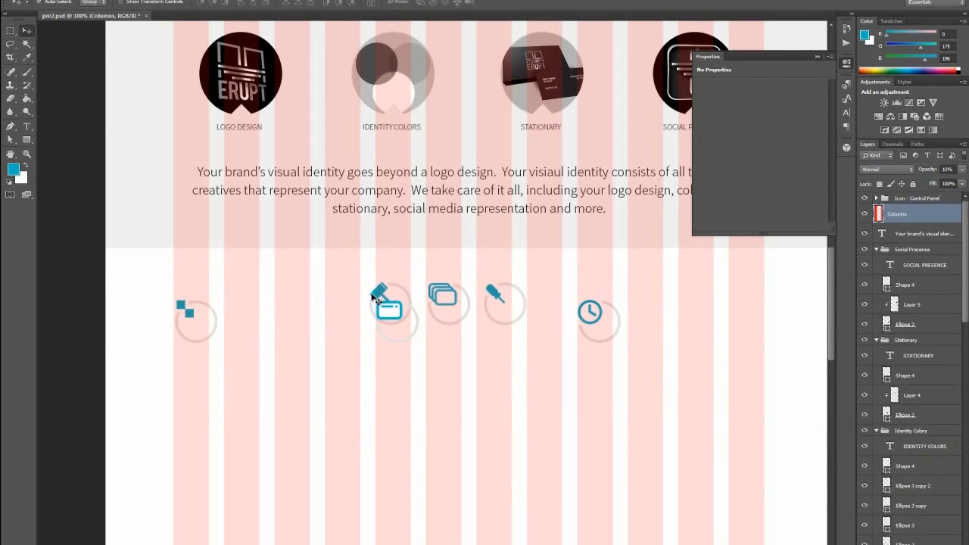
pyautogui.click(376, 297)
pyautogui.scroll(-5, 930, 435)
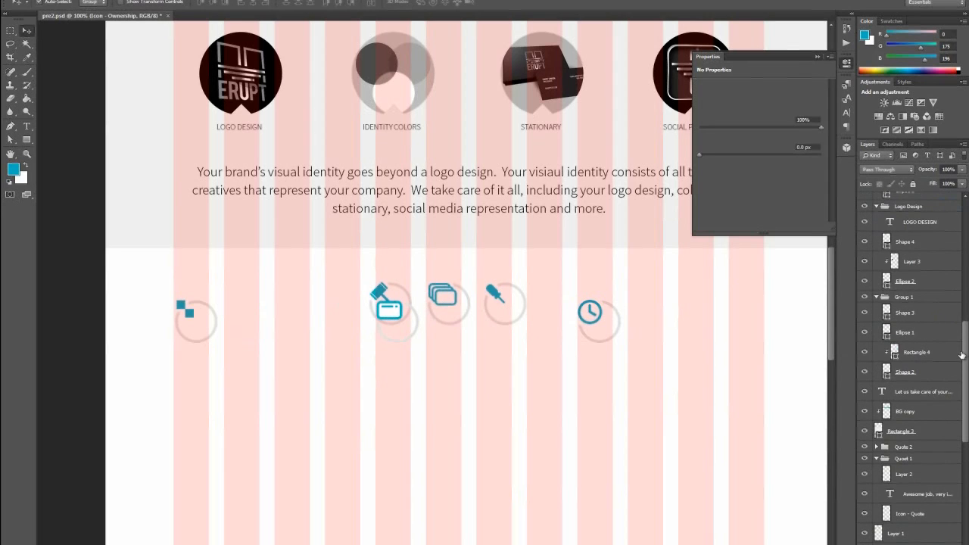
pyautogui.click(955, 353)
pyautogui.scroll(10, 932, 356)
pyautogui.click(867, 216)
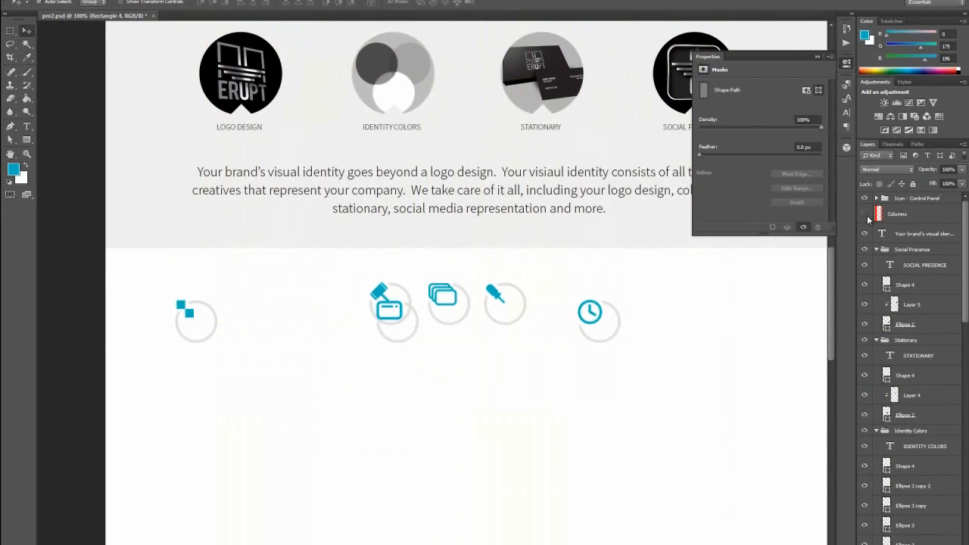
# Select the hammer, stacked cards and screwdriver icon groups together and move them straight down to start a second row
pyautogui.click(384, 296)
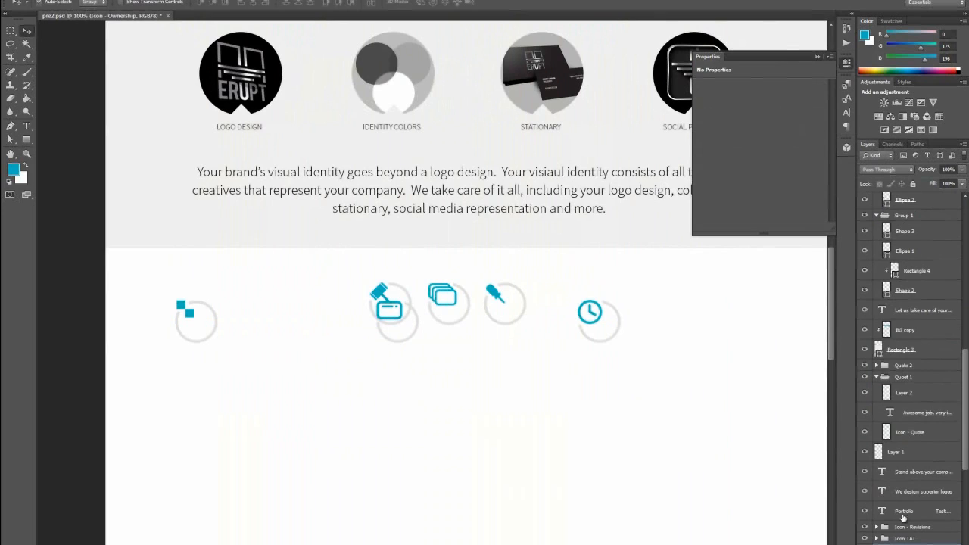
pyautogui.click(449, 299)
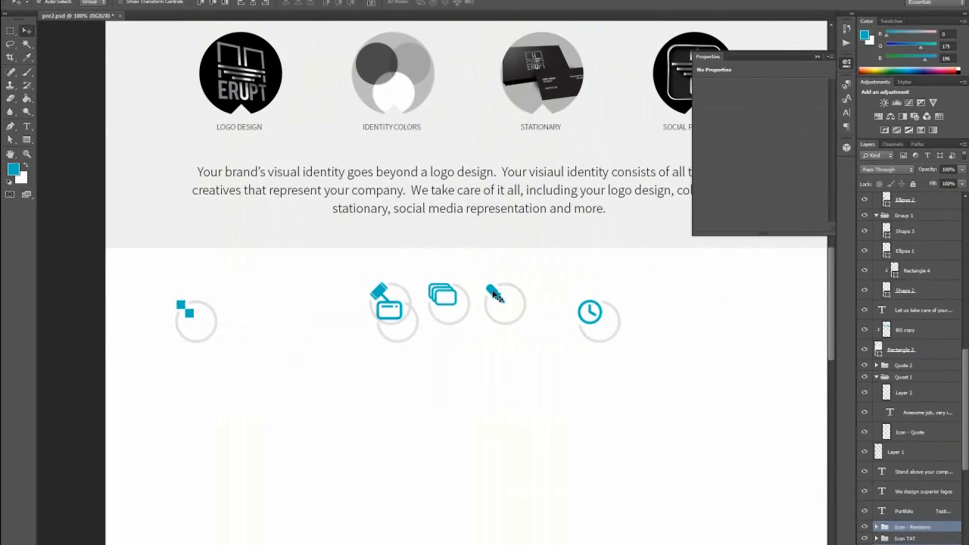
pyautogui.moveTo(494, 296); pyautogui.dragTo(496, 481)
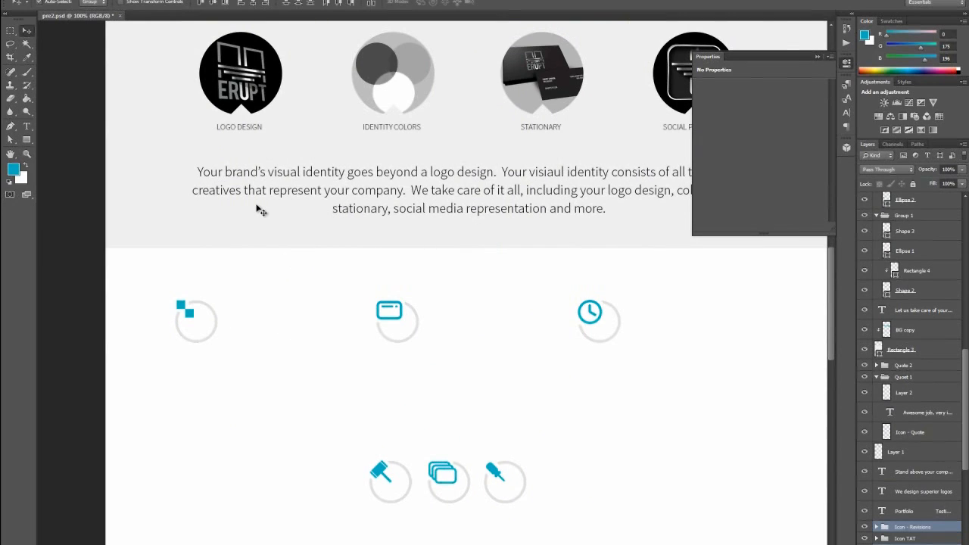
# Switch the Move tool's Auto-Select to Layer and select the LOGO DESIGN caption's text layer
pyautogui.scroll(5, 333, 280)
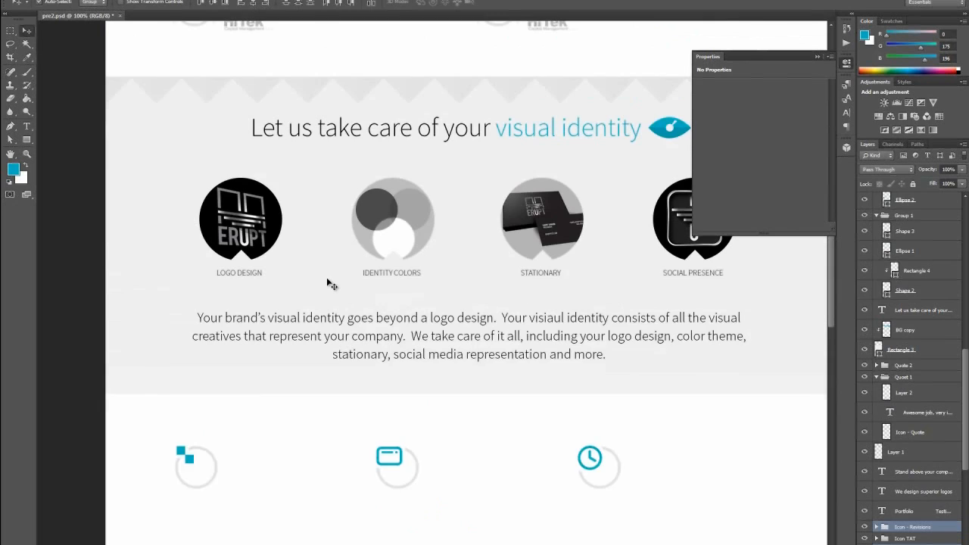
pyautogui.scroll(-3, 327, 291)
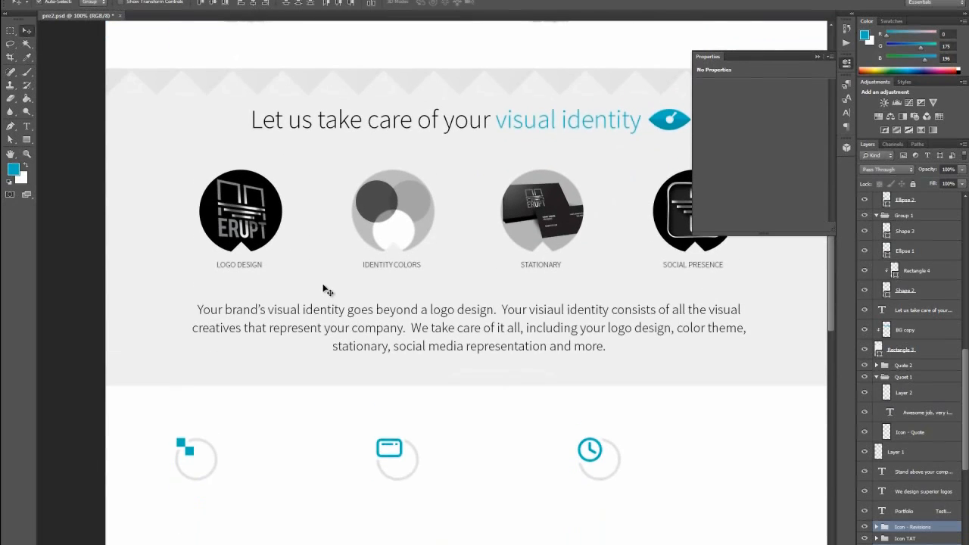
pyautogui.click(253, 226)
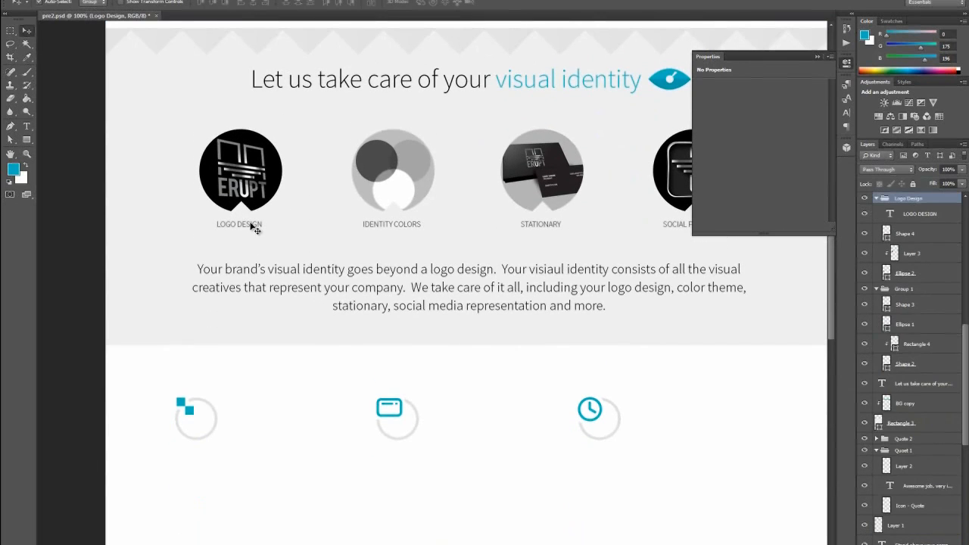
pyautogui.click(89, 3)
pyautogui.click(89, 19)
pyautogui.click(248, 228)
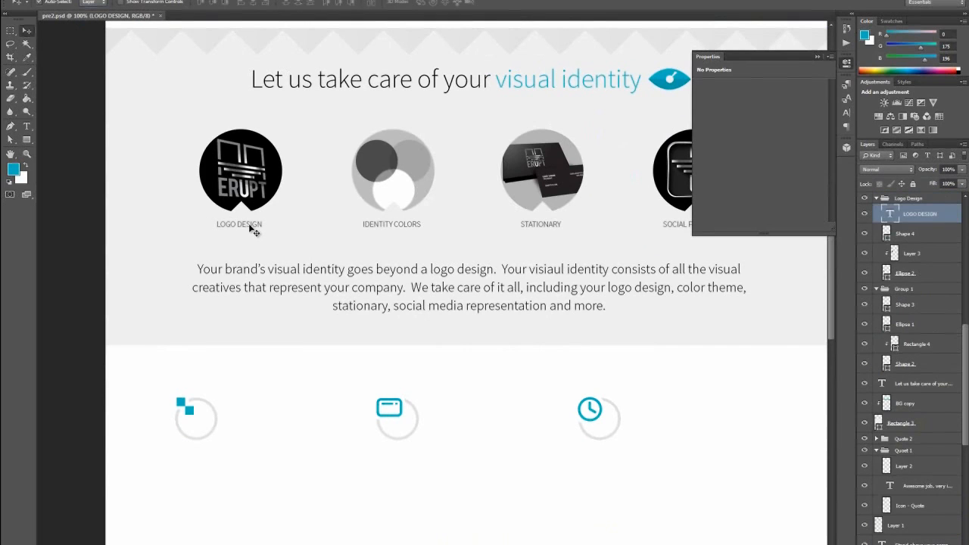
# Duplicate the LOGO DESIGN text layer, move the copy into the Social Presence group, and place its text beside the squares icon
pyautogui.rightClick(906, 213)
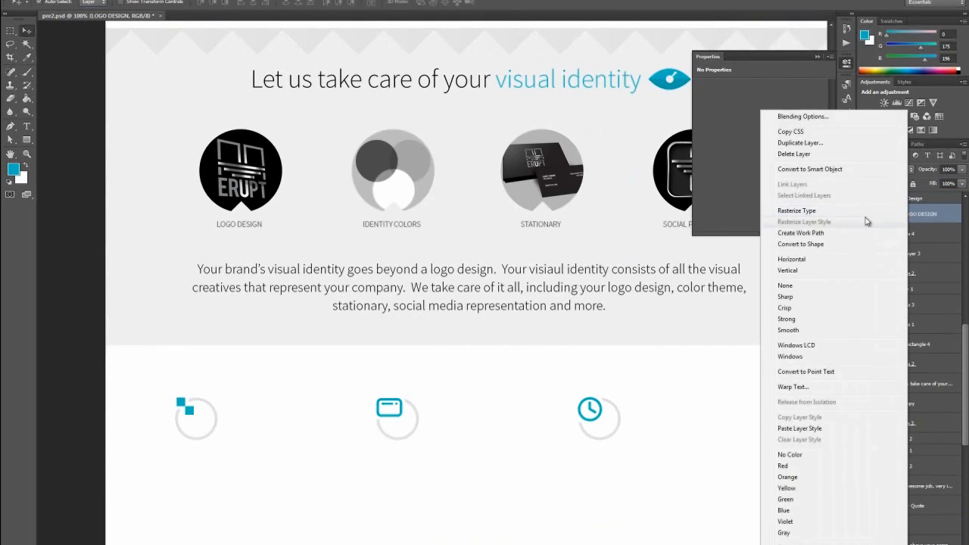
pyautogui.click(804, 142)
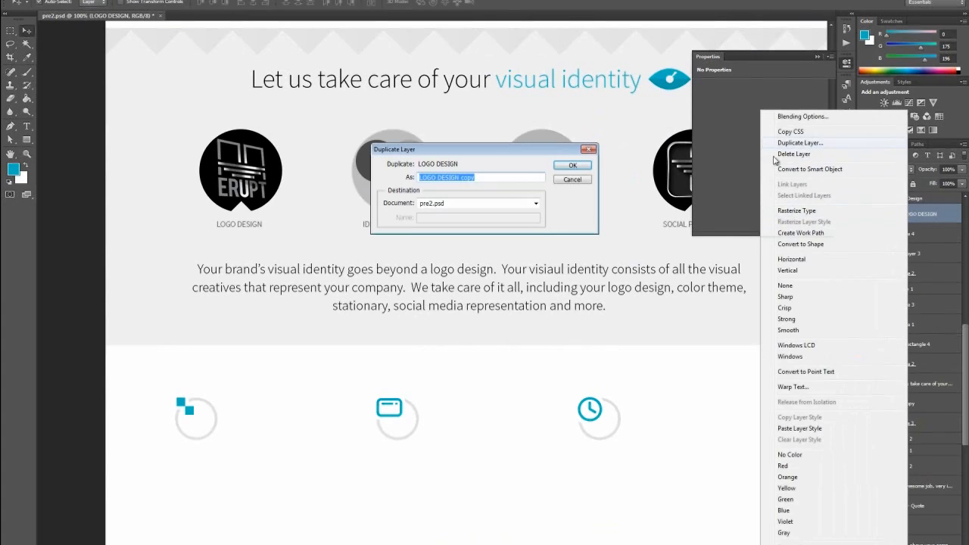
pyautogui.click(566, 164)
pyautogui.moveTo(907, 213); pyautogui.dragTo(915, 286)
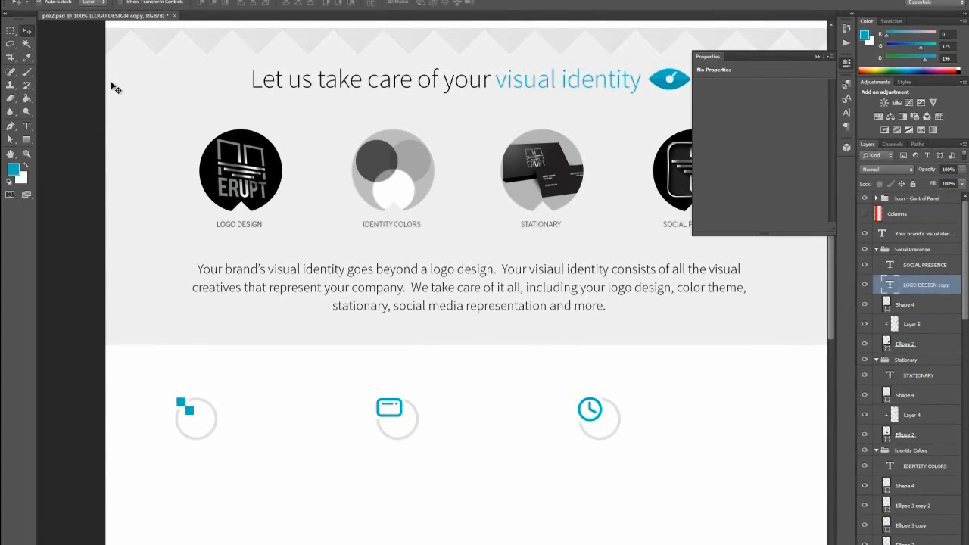
pyautogui.moveTo(243, 229); pyautogui.dragTo(252, 410)
# Open the copied caption for text editing and widen its text box toward the window icon
pyautogui.click(26, 126)
pyautogui.click(249, 409)
pyautogui.doubleClick(249, 409)
pyautogui.click(250, 409)
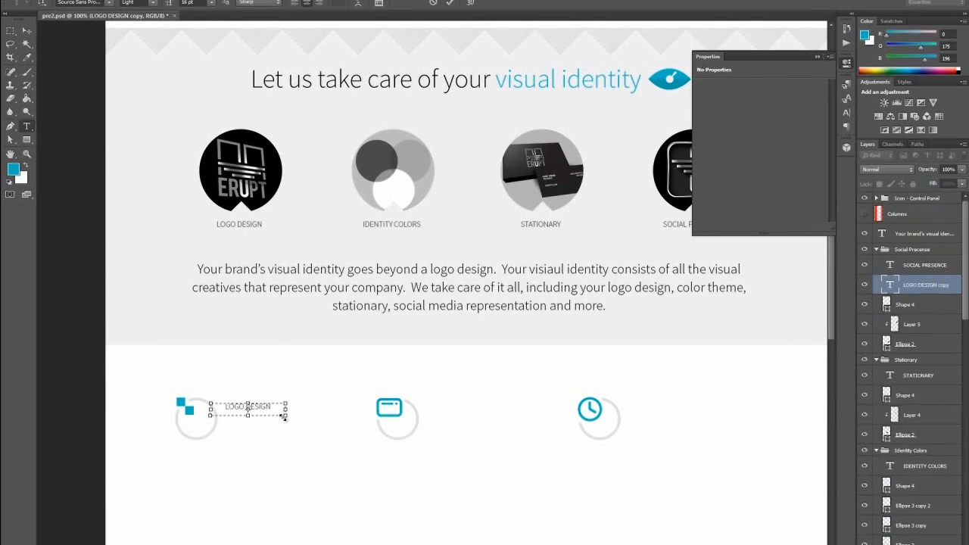
pyautogui.moveTo(285, 415); pyautogui.dragTo(342, 415)
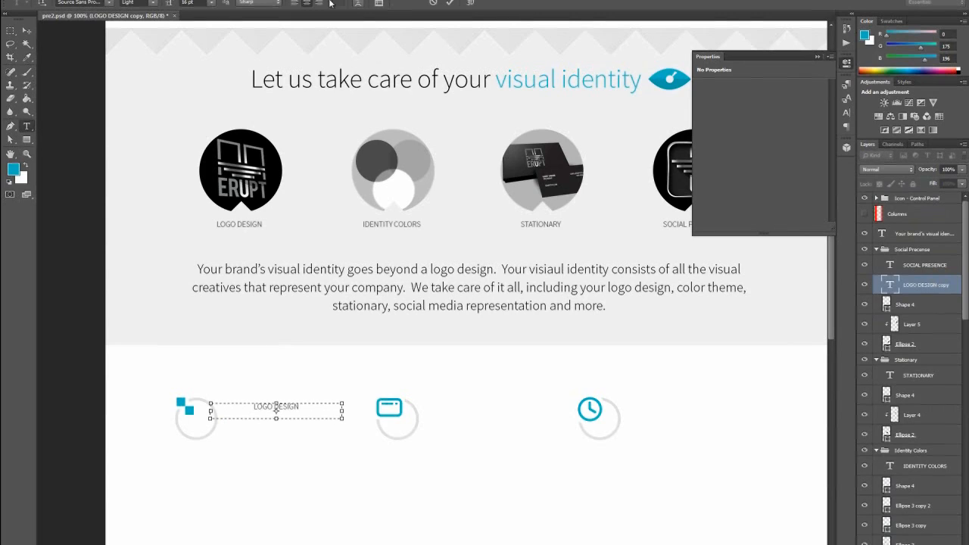
# Left-align the copied caption and replace its text with "Fully Vector"
pyautogui.click(297, 4)
pyautogui.moveTo(256, 406); pyautogui.dragTo(209, 407)
pyautogui.write('Fu')
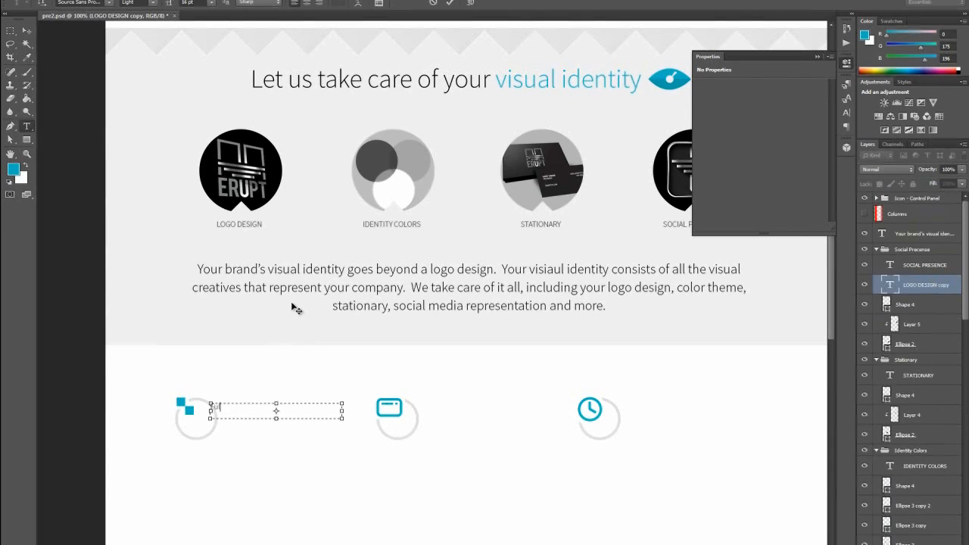
pyautogui.write('lly Vector')
# Pull the text box's left edge clear of the ring and set the Fully Vector text size to 24 pt
pyautogui.moveTo(209, 421); pyautogui.dragTo(225, 419)
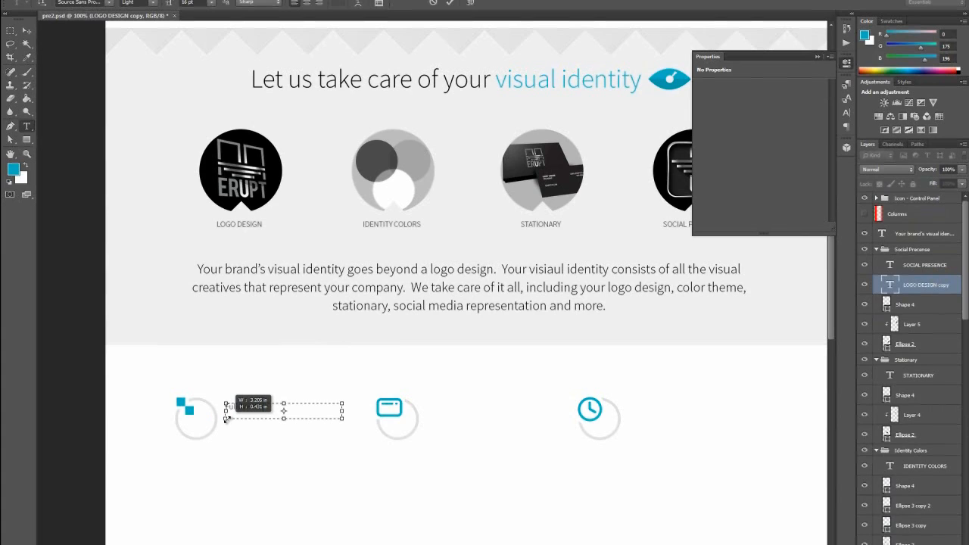
pyautogui.hotkey('ctrl', 'a')
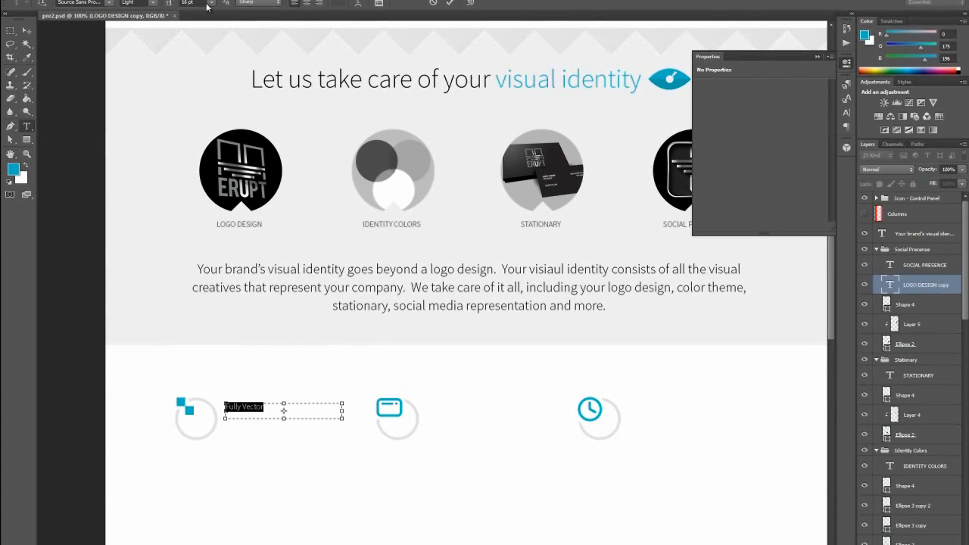
pyautogui.click(210, 3)
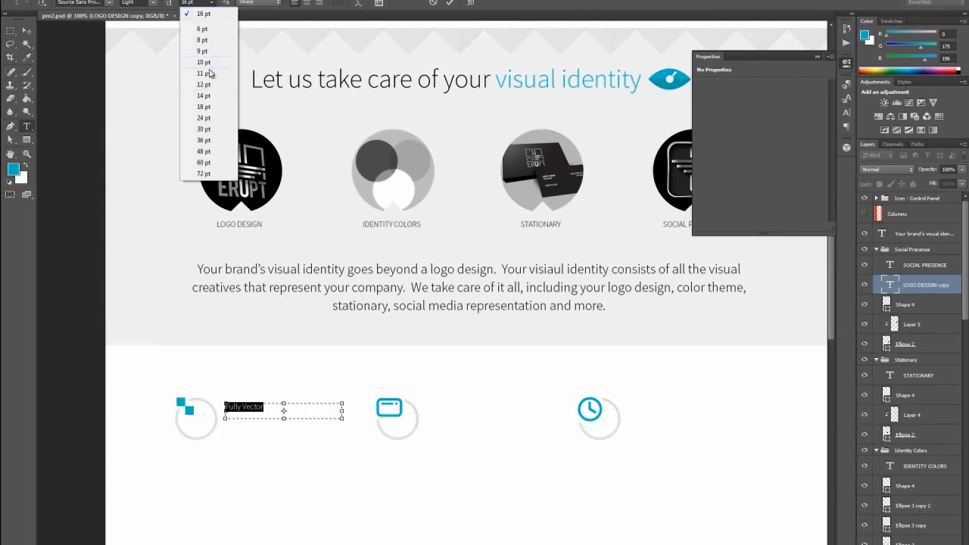
pyautogui.click(204, 112)
pyautogui.click(25, 31)
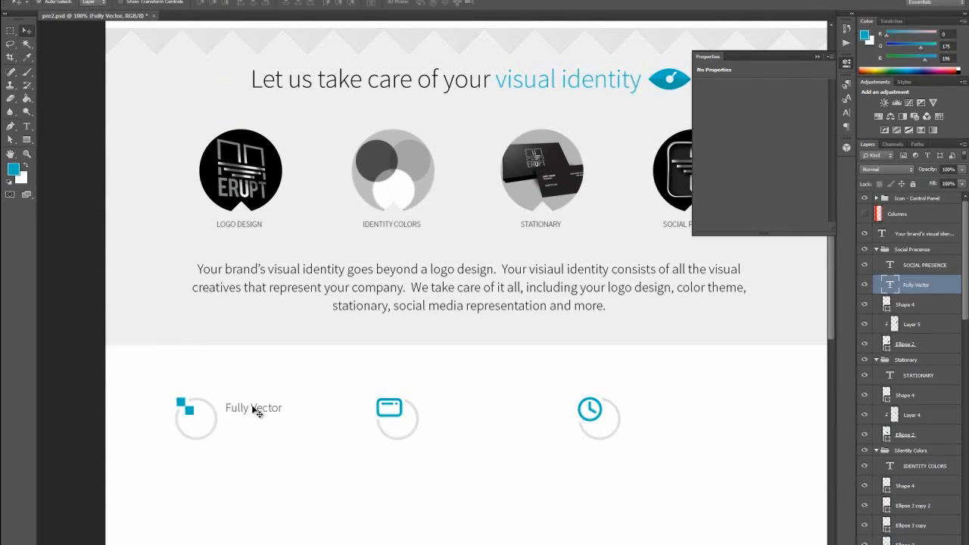
# Set the Fully Vector text size to 27 pt
pyautogui.click(27, 126)
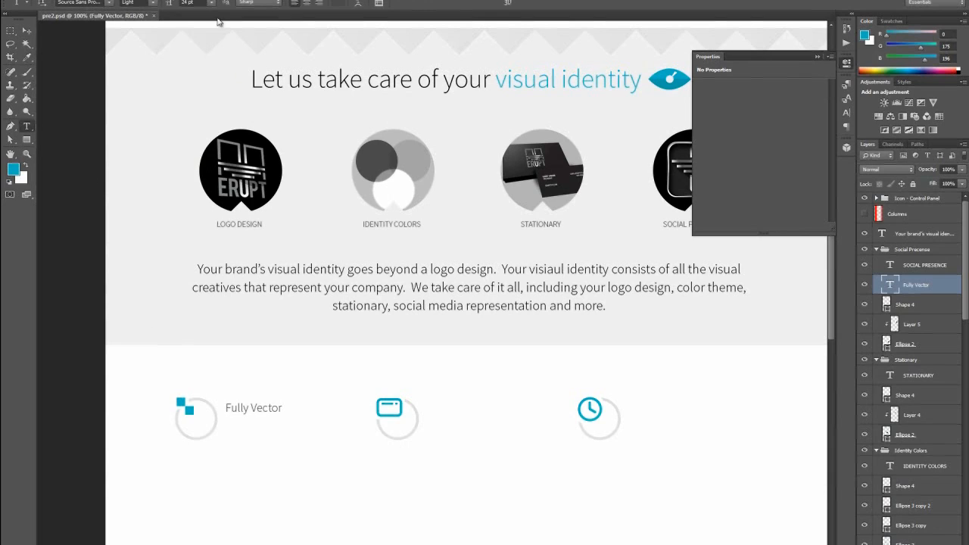
pyautogui.click(187, 3)
pyautogui.press('Return')
pyautogui.click(29, 32)
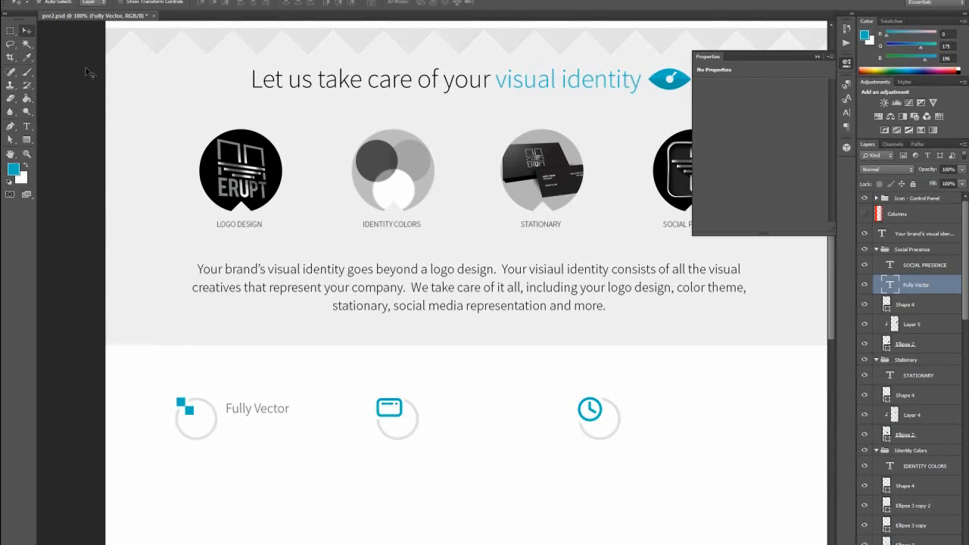
# Nudge the Fully Vector heading about 5 px up and 1 px to the right
pyautogui.press('Up')
pyautogui.press('Up')
pyautogui.press('Up')
pyautogui.press('Right')
pyautogui.press('Up')
pyautogui.press('Up')
# Widen the Fully Vector heading's text box slightly
pyautogui.scroll(1, 87, 72)
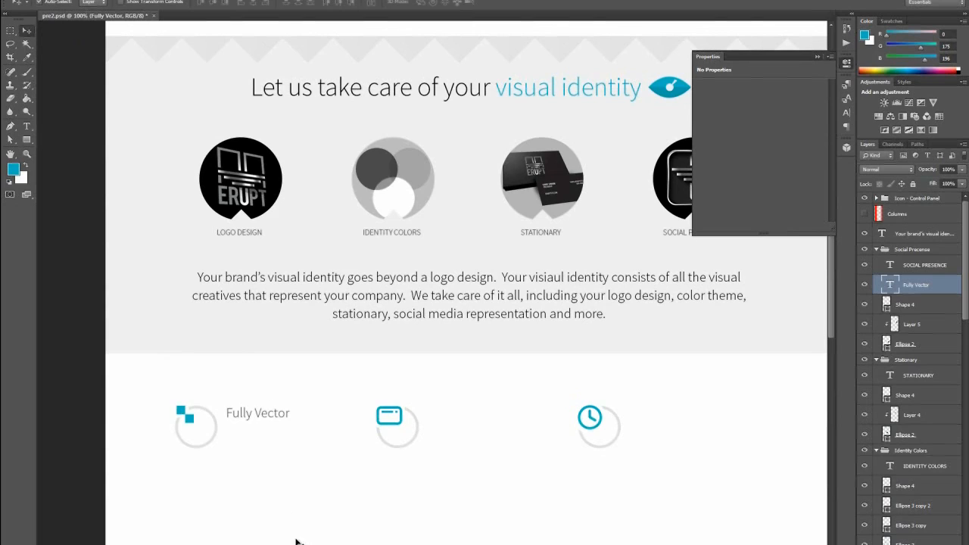
pyautogui.press('t')
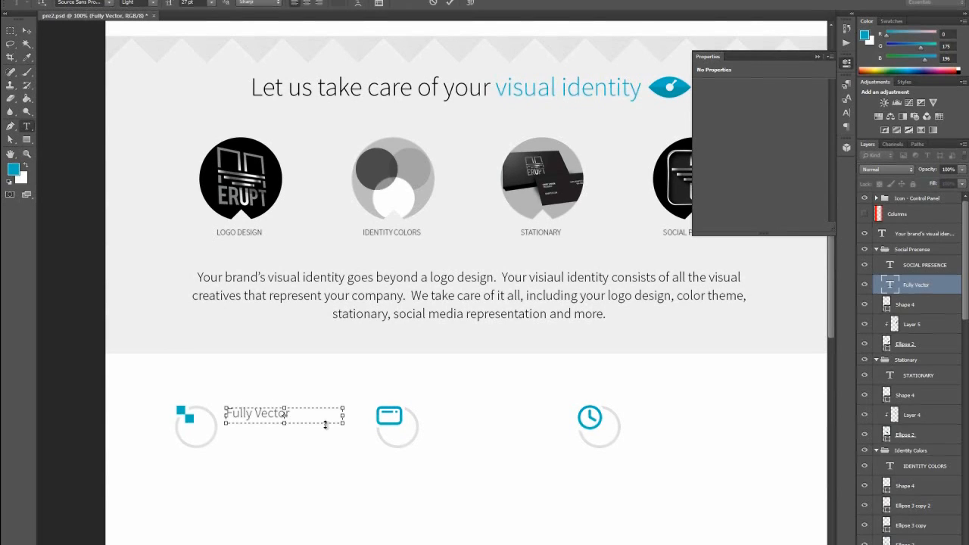
pyautogui.moveTo(343, 422); pyautogui.dragTo(353, 424)
pyautogui.click(27, 30)
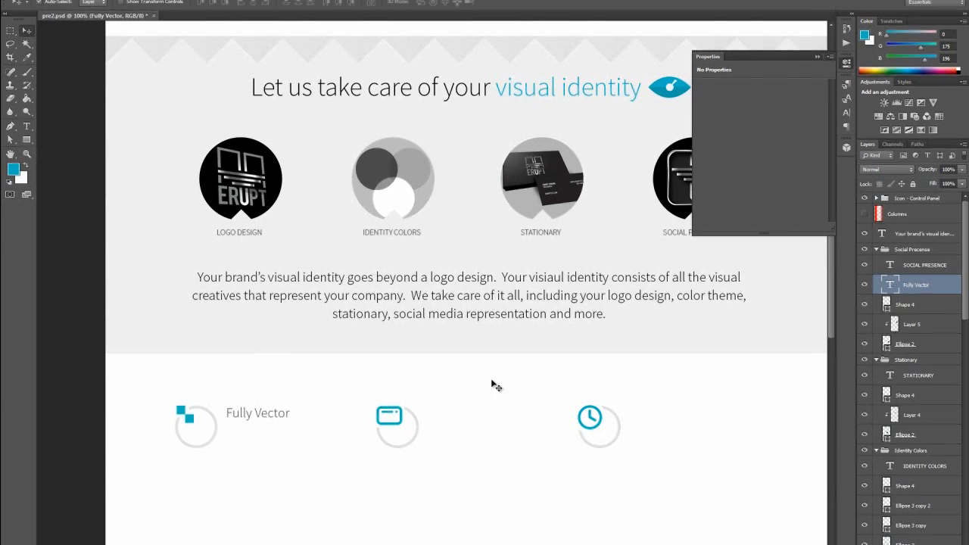
# Duplicate the Fully Vector heading layer and place the copy directly beneath the original
pyautogui.rightClick(910, 287)
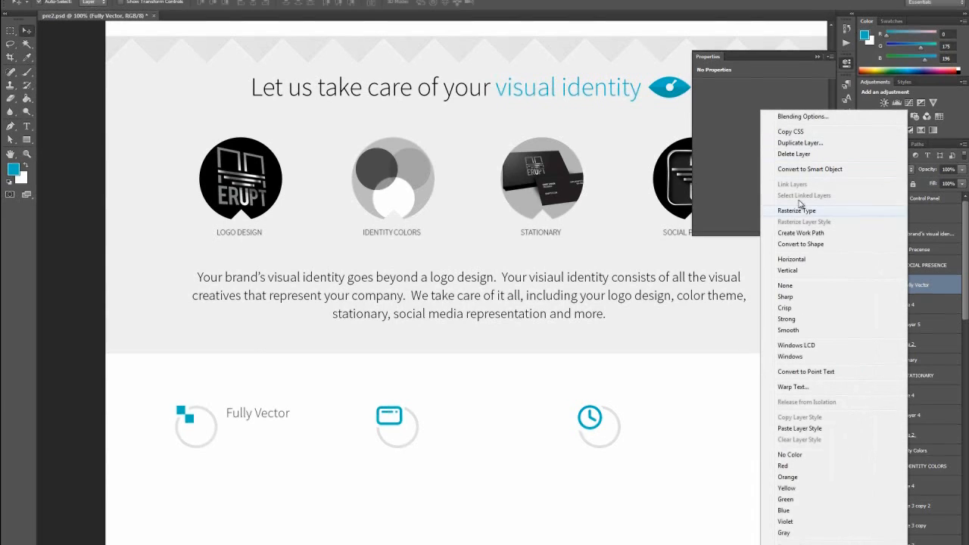
pyautogui.click(801, 143)
pyautogui.click(574, 166)
pyautogui.moveTo(268, 418); pyautogui.dragTo(269, 431)
# Set the lower Fully Vector copy's text size to 16 pt and nudge it 3 px down
pyautogui.click(26, 127)
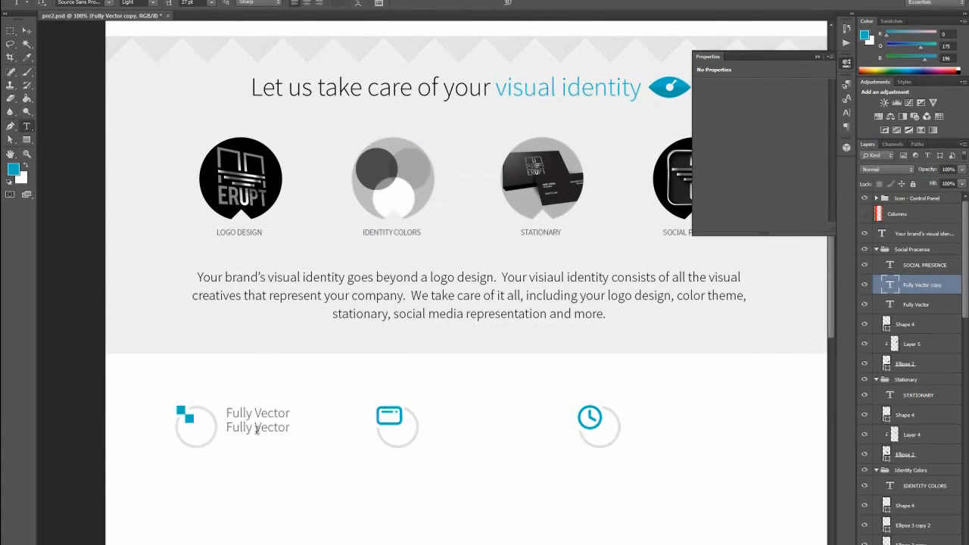
pyautogui.moveTo(187, 2); pyautogui.dragTo(140, 4)
pyautogui.write('16')
pyautogui.press('Return')
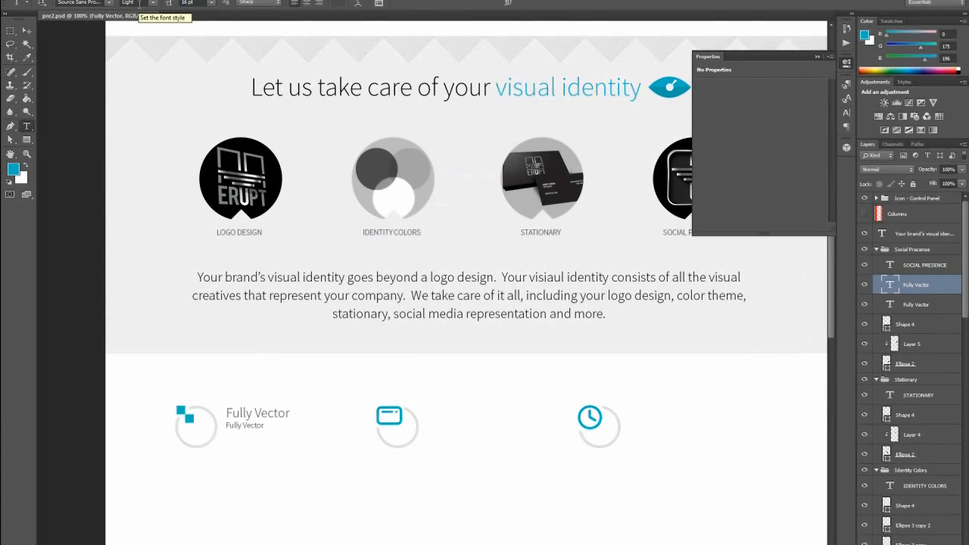
pyautogui.click(28, 33)
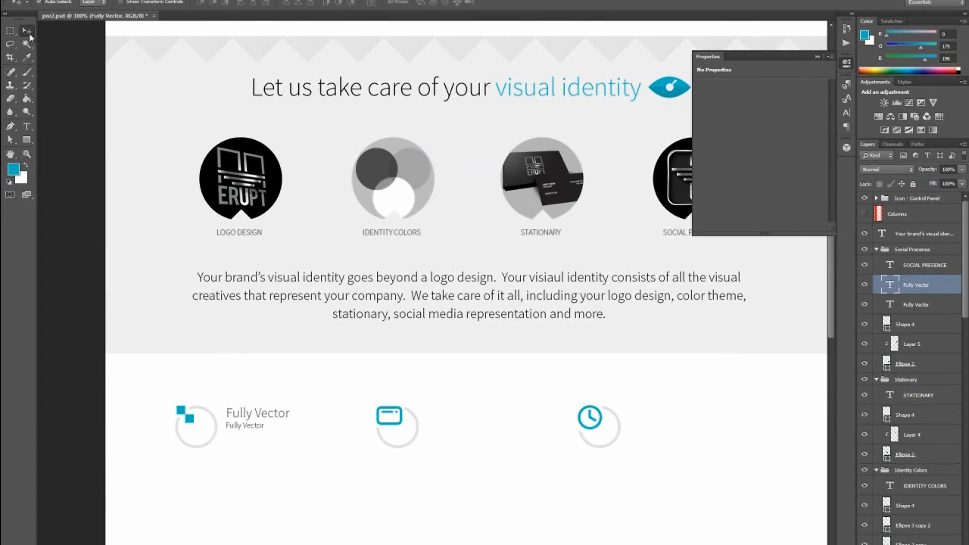
pyautogui.press('Down')
pyautogui.press('Down')
pyautogui.press('Down')
# Replace the lower copy's text with "All files are delivered in fully vector formats." and deepen its text box to fit two lines
pyautogui.click(26, 126)
pyautogui.click(256, 428)
pyautogui.hotkey('ctrl', 'a')
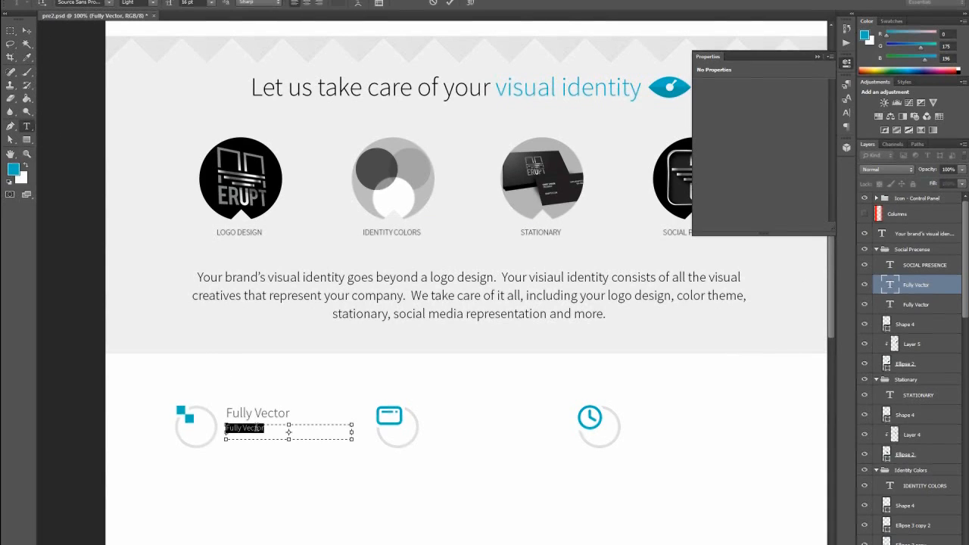
pyautogui.write('All files are delivered in f')
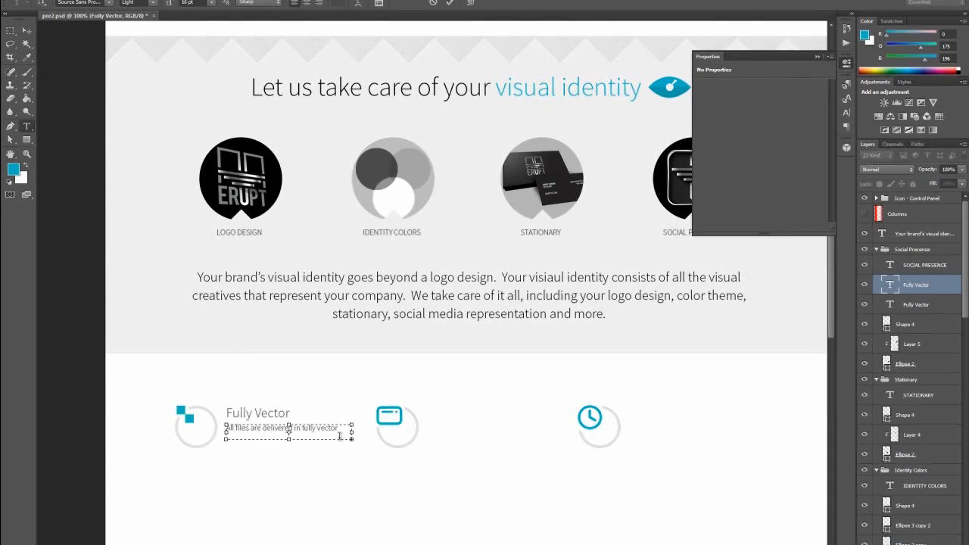
pyautogui.moveTo(351, 440); pyautogui.dragTo(353, 449)
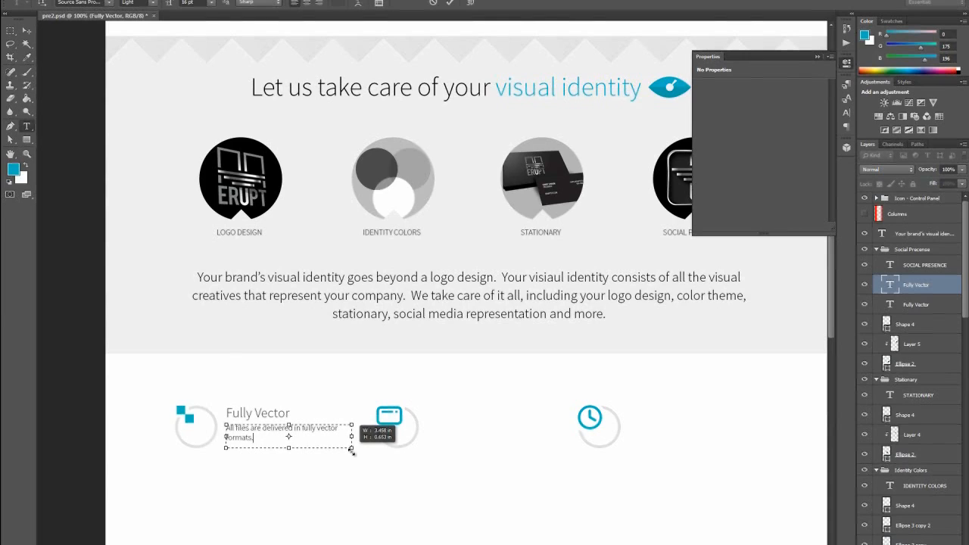
pyautogui.click(30, 31)
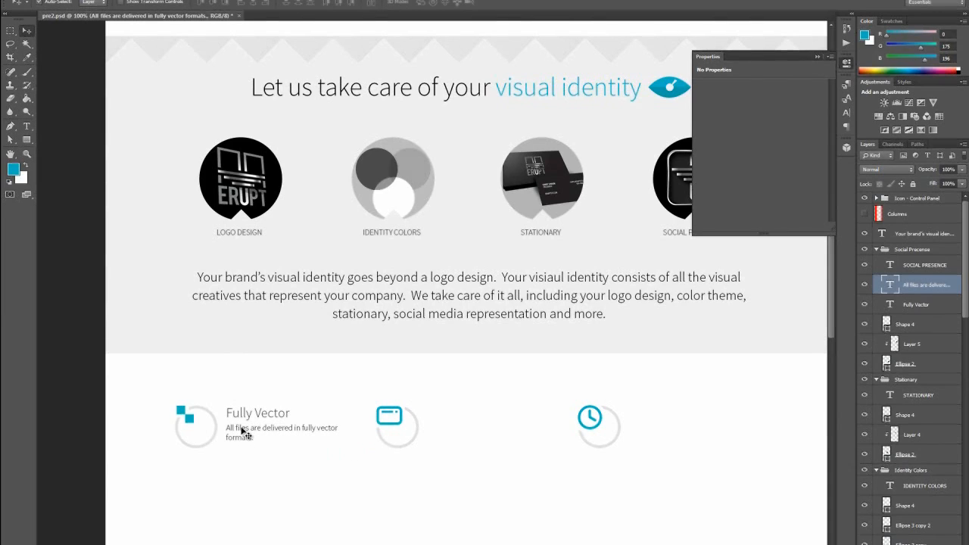
# Set the Fully Vector description's text size to 18 pt and nudge it 2 px down
pyautogui.click(26, 126)
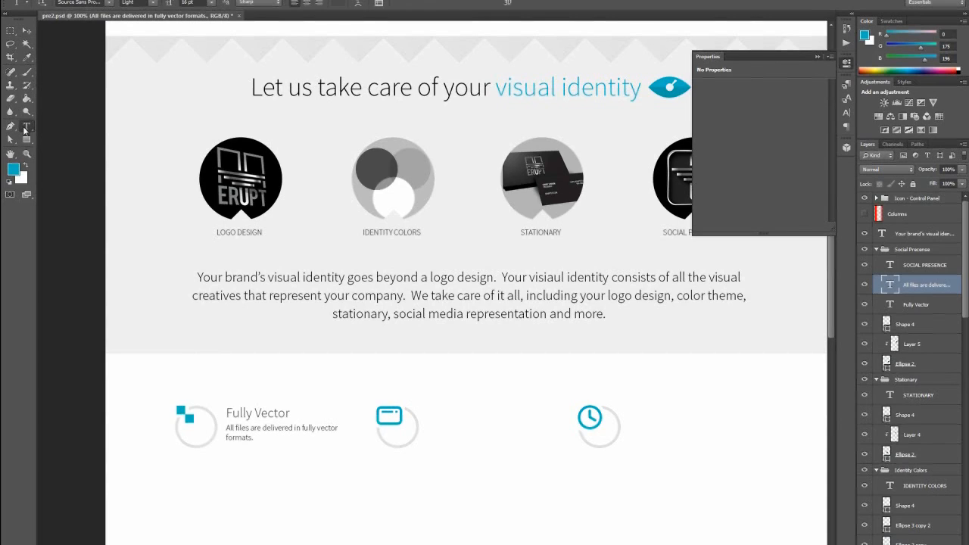
pyautogui.click(185, 2)
pyautogui.write('18')
pyautogui.press('Return')
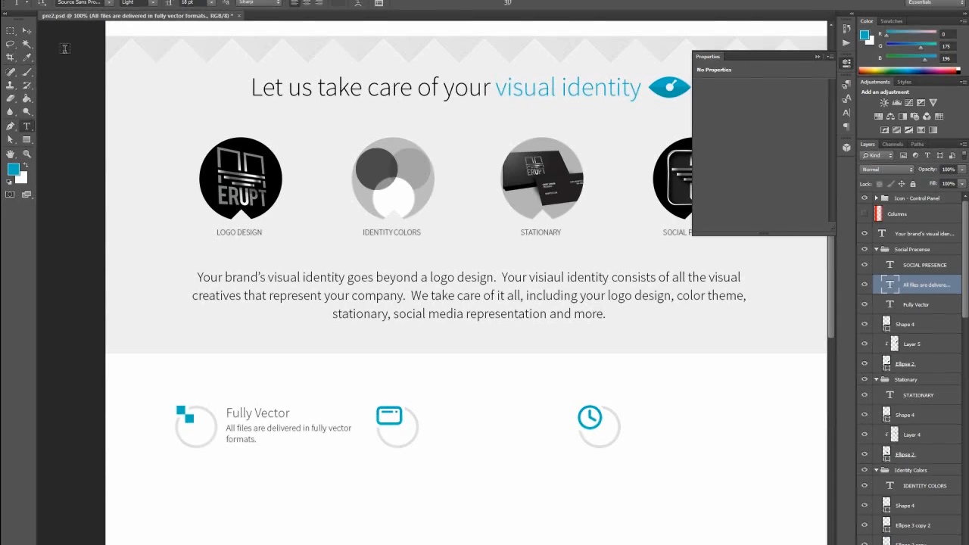
pyautogui.click(27, 35)
pyautogui.press('Down')
pyautogui.press('Down')
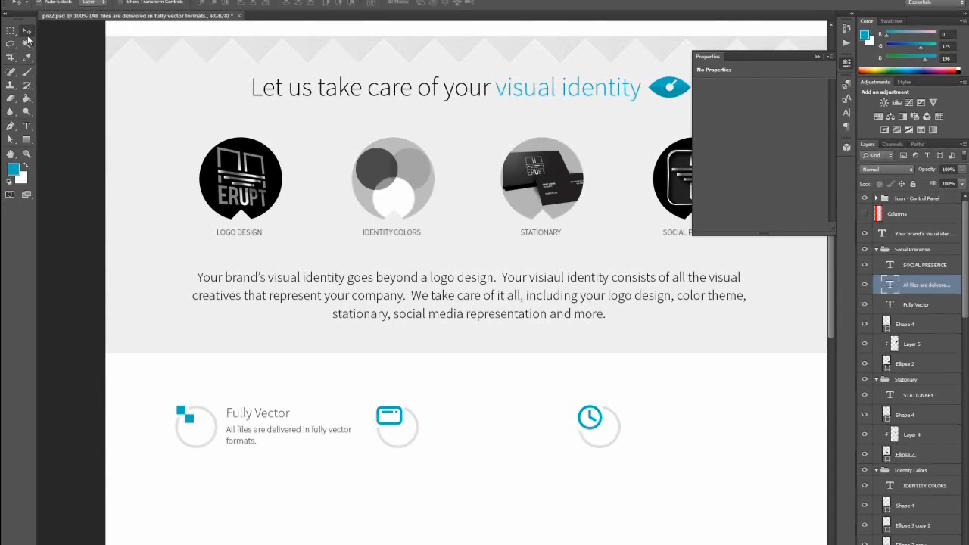
# Duplicate the Fully Vector heading and description together and place the copies beside the control panel ring icon
pyautogui.scroll(-3, 415, 410)
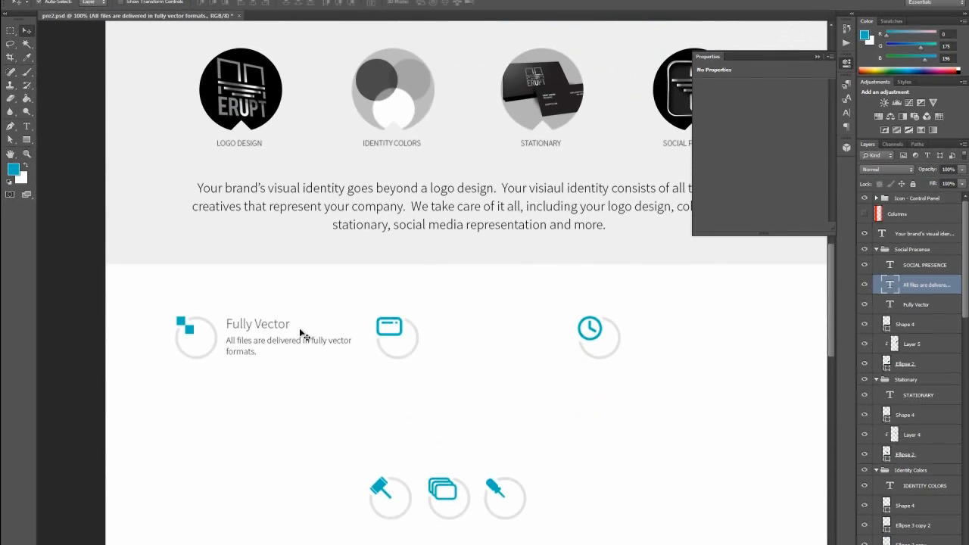
pyautogui.click(273, 330)
pyautogui.keyDown('shift'); pyautogui.click(272, 345); pyautogui.keyUp('shift')
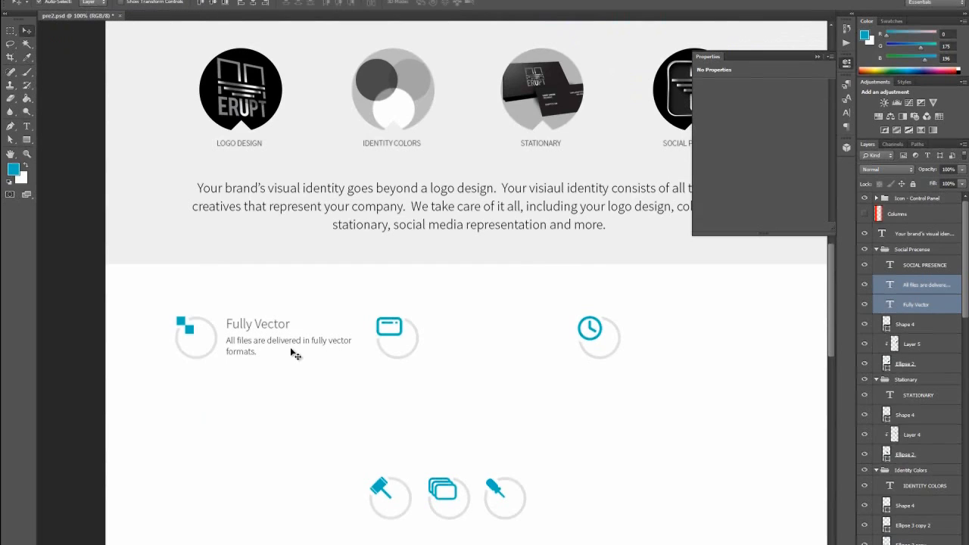
pyautogui.rightClick(912, 284)
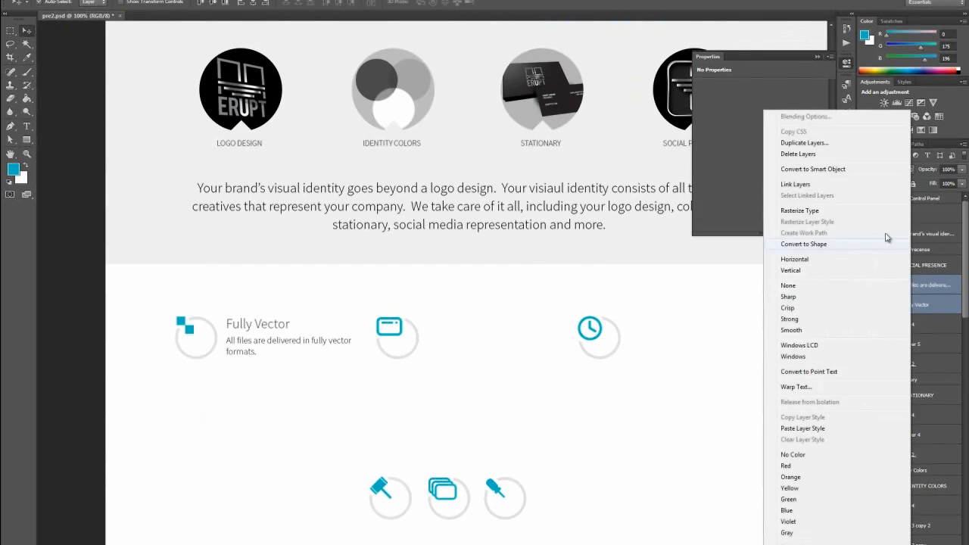
pyautogui.click(815, 145)
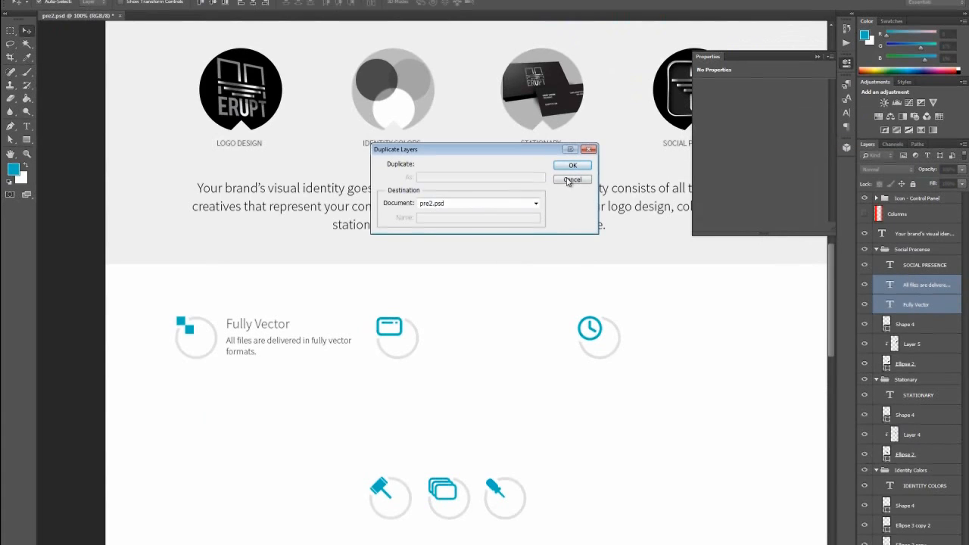
pyautogui.click(574, 167)
pyautogui.moveTo(286, 343); pyautogui.dragTo(489, 347)
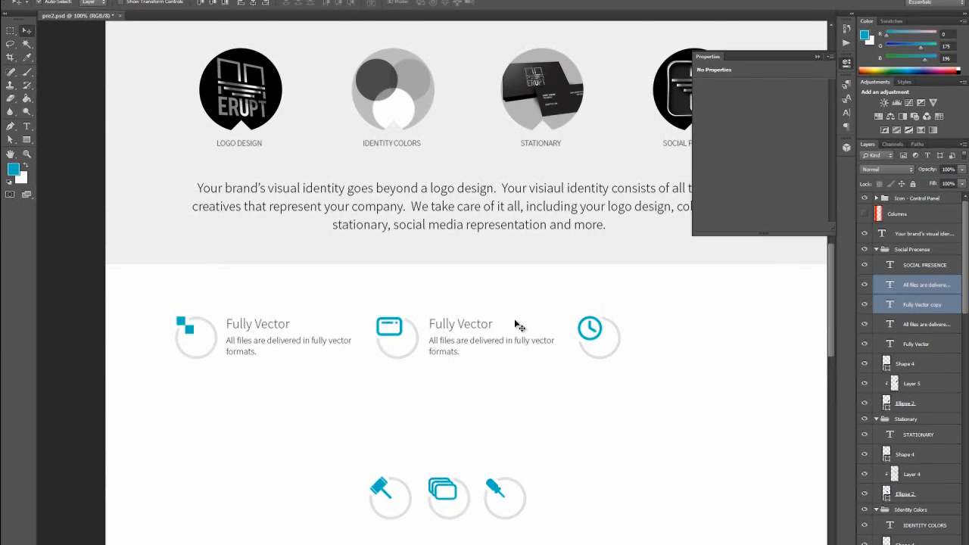
# Duplicate the middle heading and description and place the copies beside the clock ring icon
pyautogui.rightClick(920, 288)
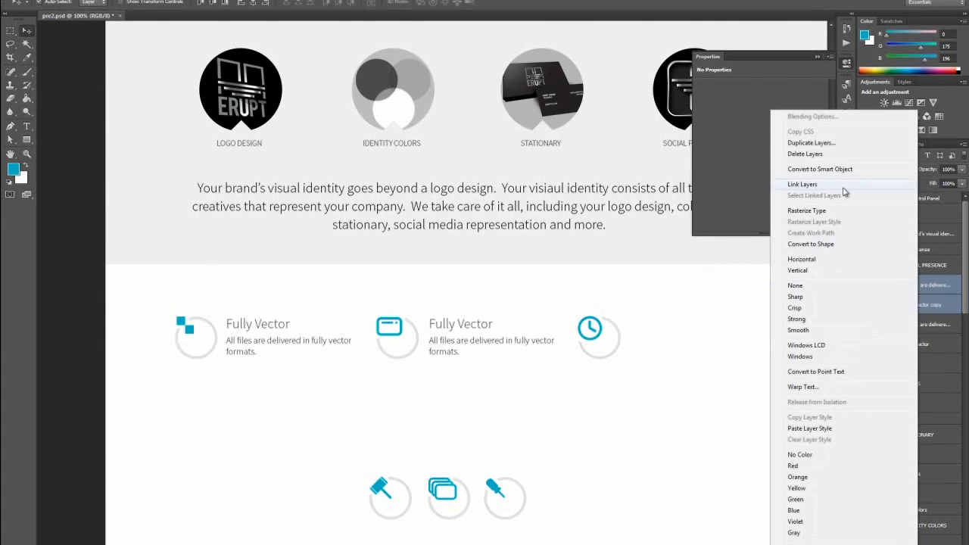
pyautogui.click(818, 144)
pyautogui.click(573, 167)
pyautogui.moveTo(457, 344); pyautogui.dragTo(650, 350)
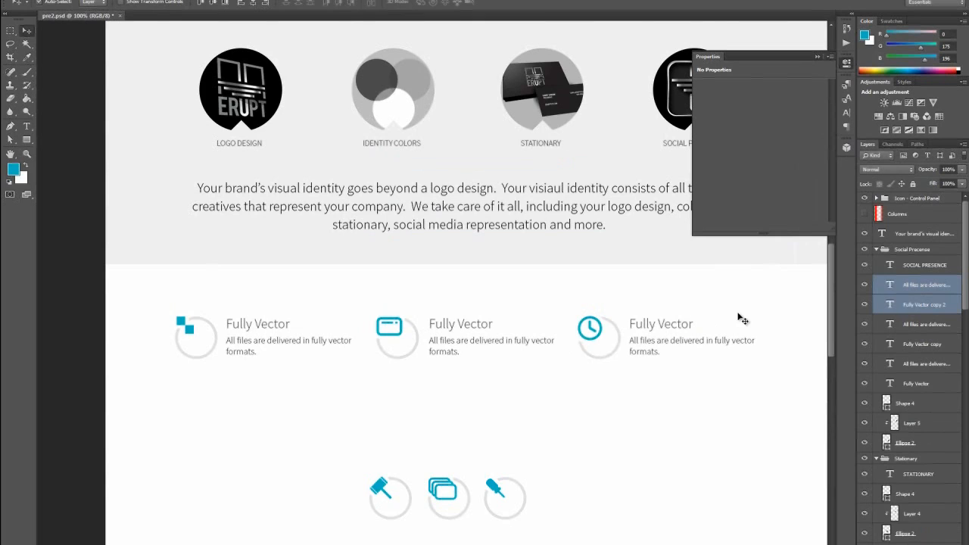
# Replace the middle column's heading with "Control Panel"
pyautogui.click(27, 129)
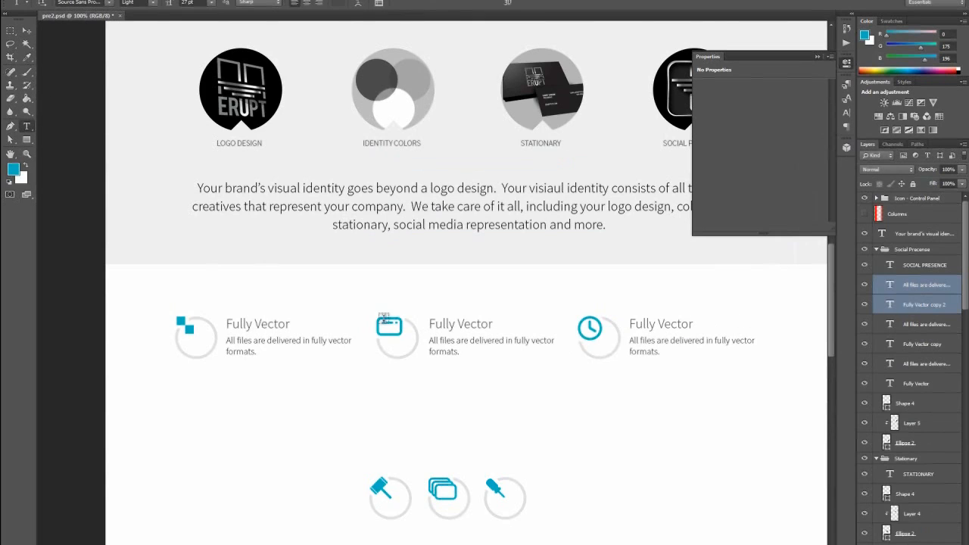
pyautogui.tripleClick(452, 325)
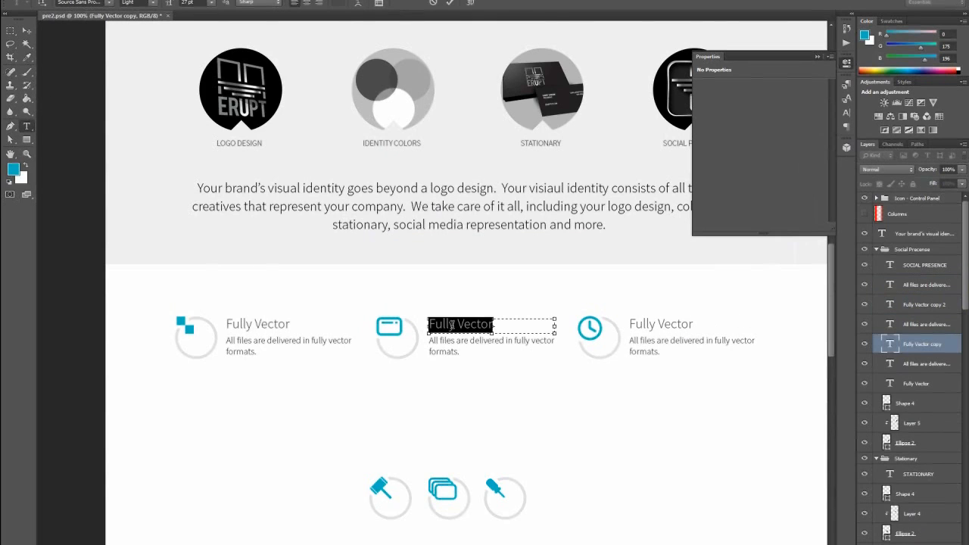
pyautogui.write('Control Panel')
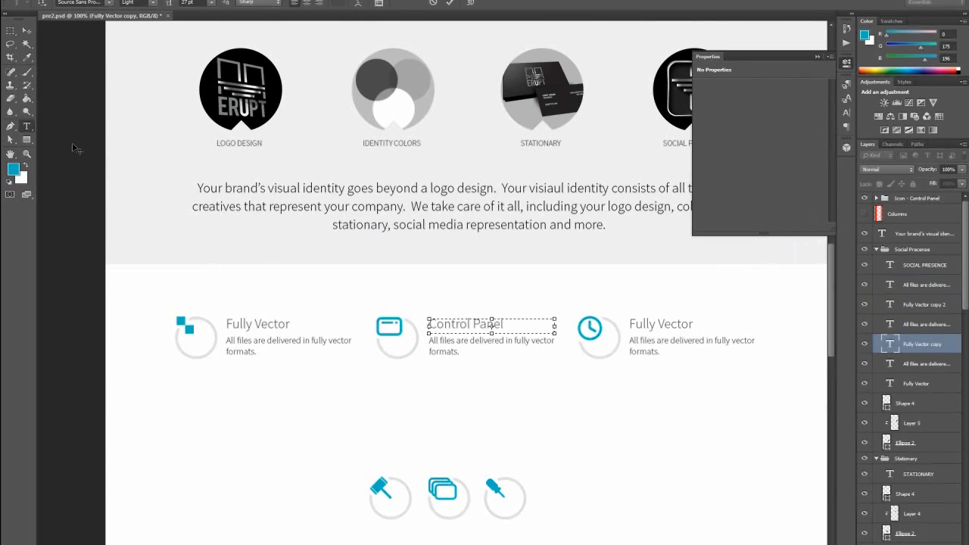
pyautogui.click(26, 127)
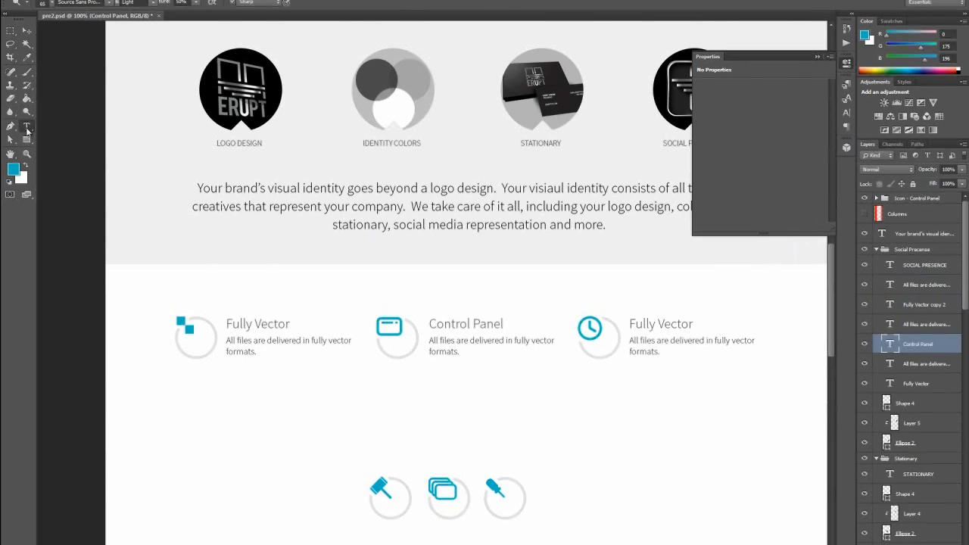
# Replace the description under Control Panel with "Maintain direct communication with our custom control panel."
pyautogui.tripleClick(445, 345)
pyautogui.click(454, 351)
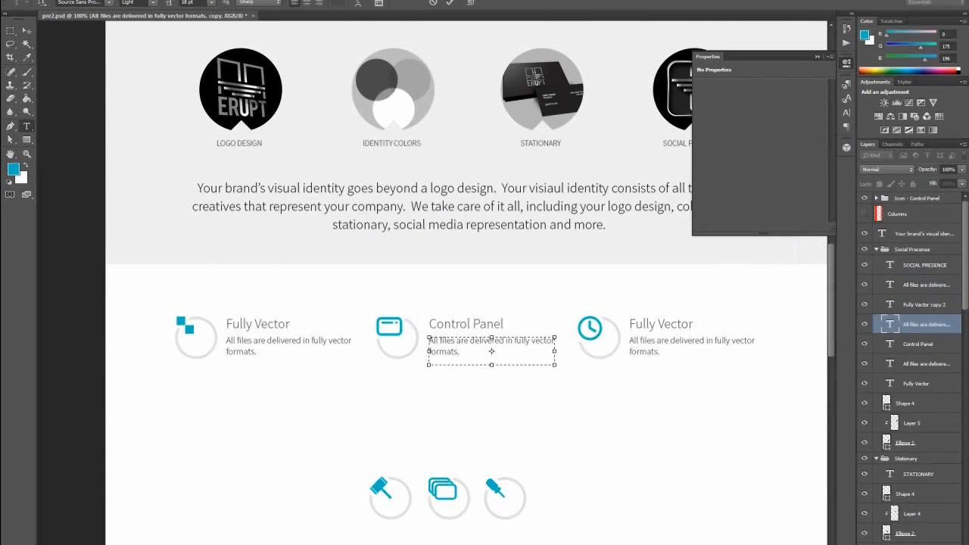
pyautogui.moveTo(460, 351); pyautogui.dragTo(428, 342)
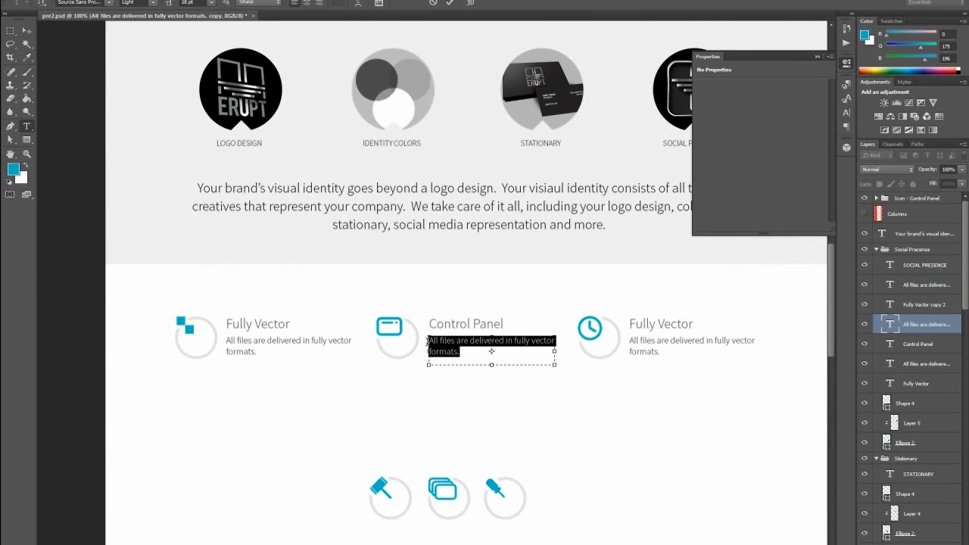
pyautogui.write('Maintain')
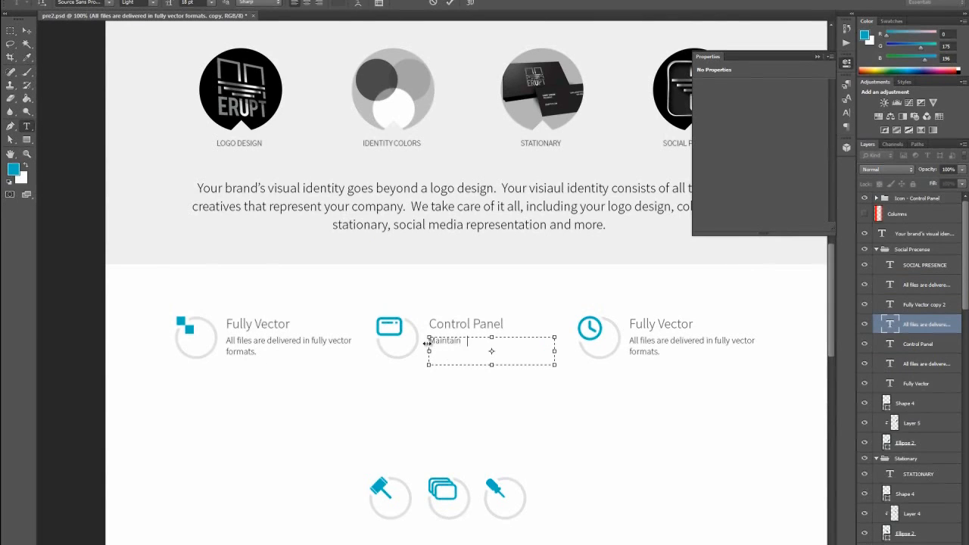
pyautogui.write(' direct communication with our custom control panel.')
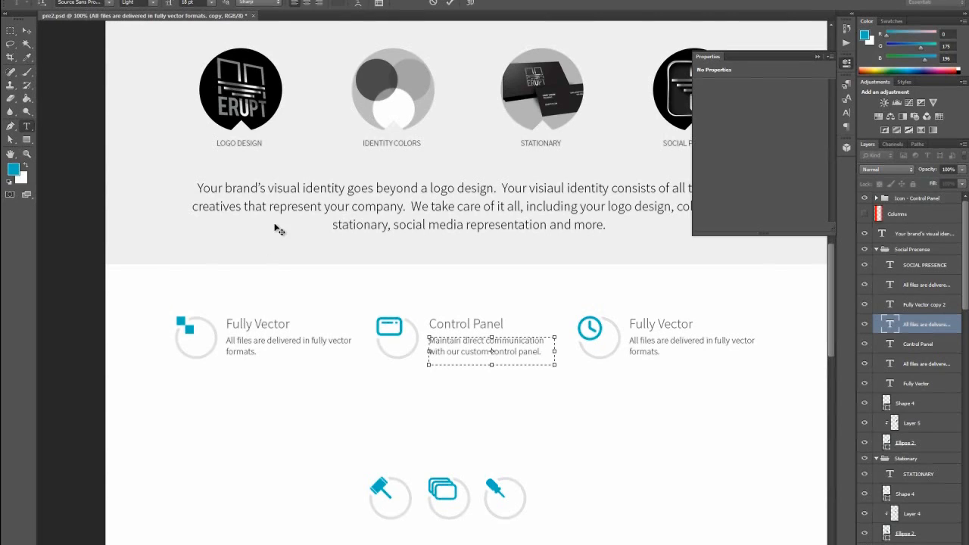
pyautogui.click(27, 30)
# Replace the heading beside the clock icon with "Turn Around Time"
pyautogui.click(27, 126)
pyautogui.click(655, 326)
pyautogui.doubleClick(656, 326)
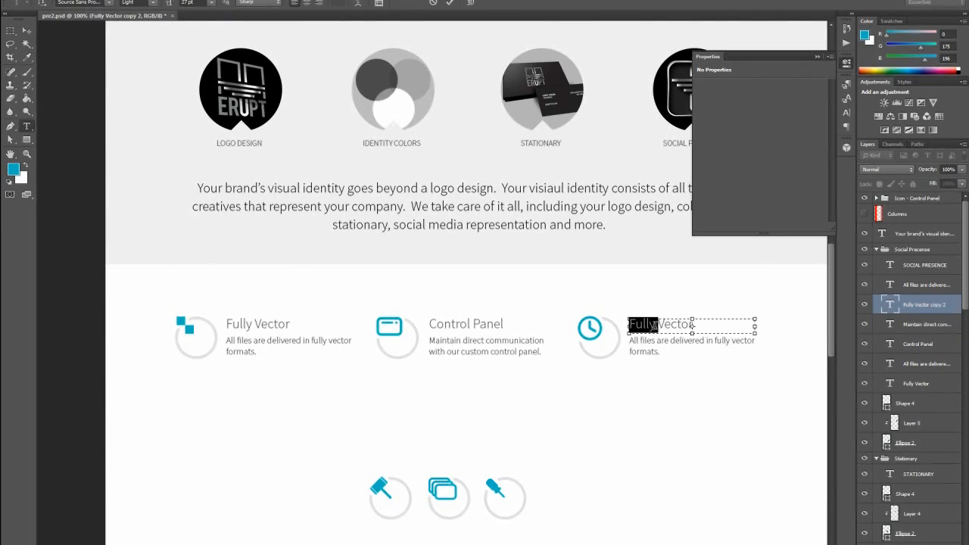
pyautogui.tripleClick(655, 326)
pyautogui.write('TurnAround Time')
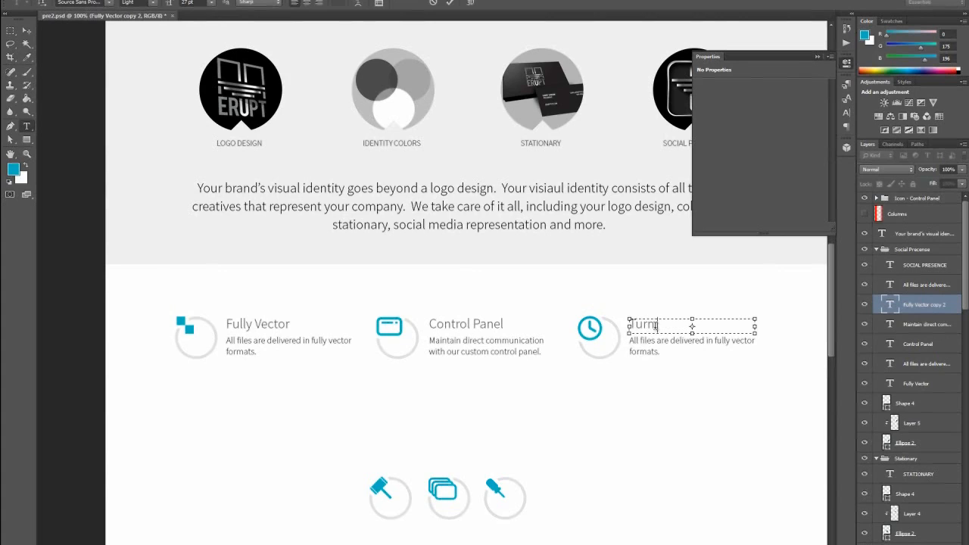
pyautogui.click(28, 123)
# Replace the description under Turn Around Time with "All turn around times from primary concepts to delivery are stated."
pyautogui.click(650, 343)
pyautogui.doubleClick(650, 343)
pyautogui.click(655, 346)
pyautogui.moveTo(665, 355); pyautogui.dragTo(626, 337)
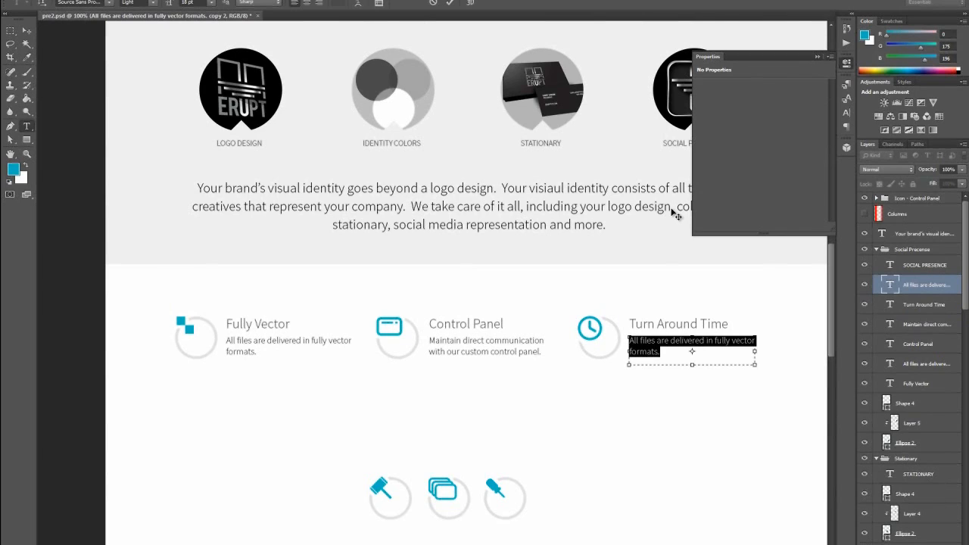
pyautogui.write('Al')
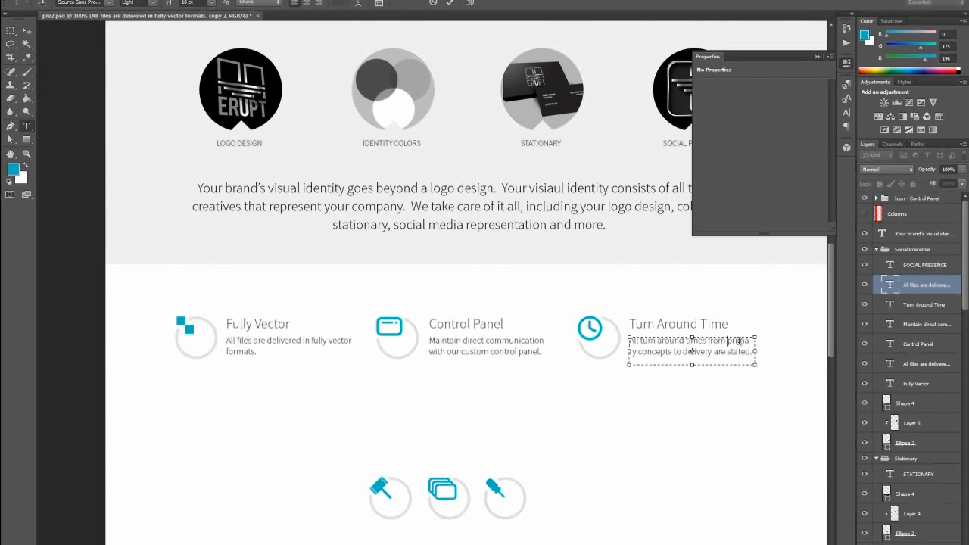
# Break the Turn Around Time description's line before "primary" and deepen its text box to fit three lines
pyautogui.press('Return')
pyautogui.moveTo(755, 370); pyautogui.dragTo(755, 375)
pyautogui.click(27, 31)
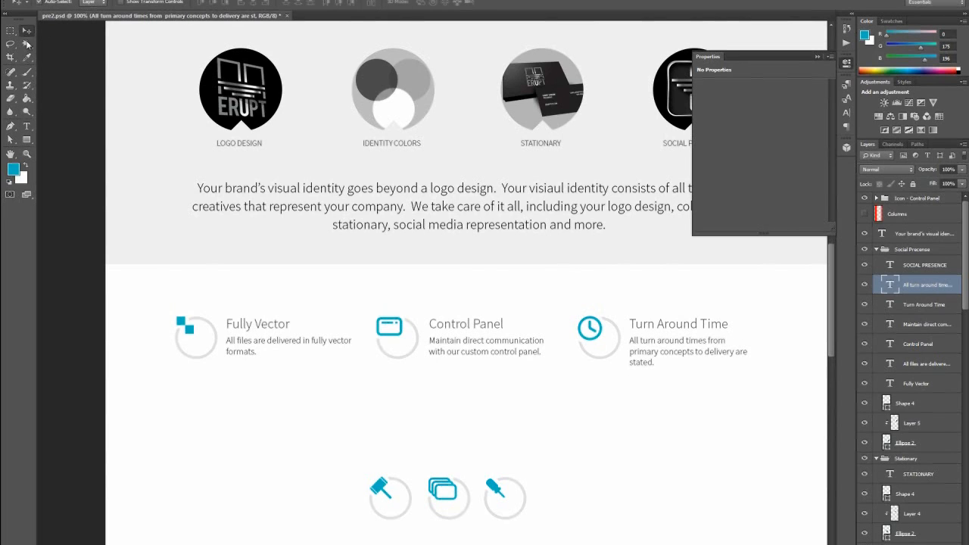
pyautogui.scroll(2, 568, 390)
pyautogui.scroll(-4, 631, 381)
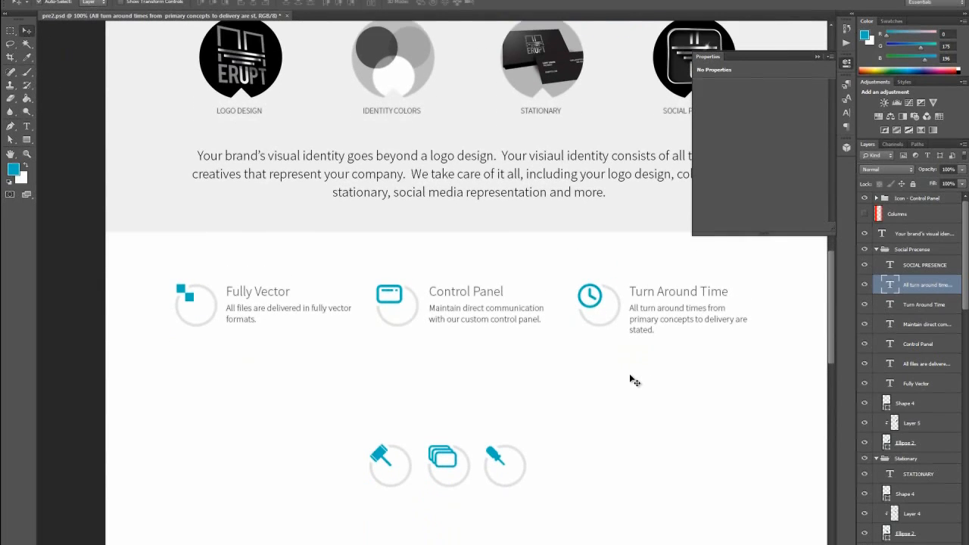
# Duplicate the three feature columns' headings and descriptions and place the copies directly below as a second text row
pyautogui.scroll(-1, 635, 381)
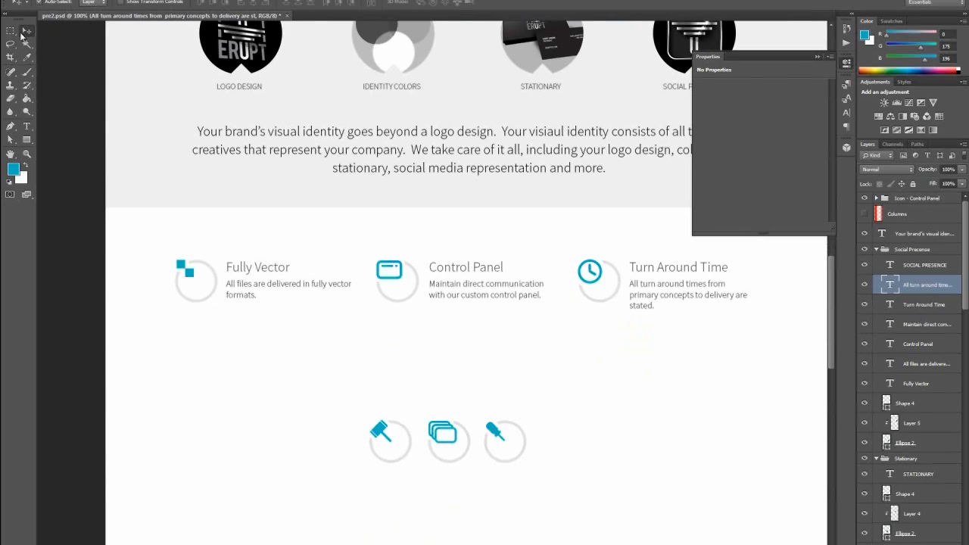
pyautogui.click(249, 271)
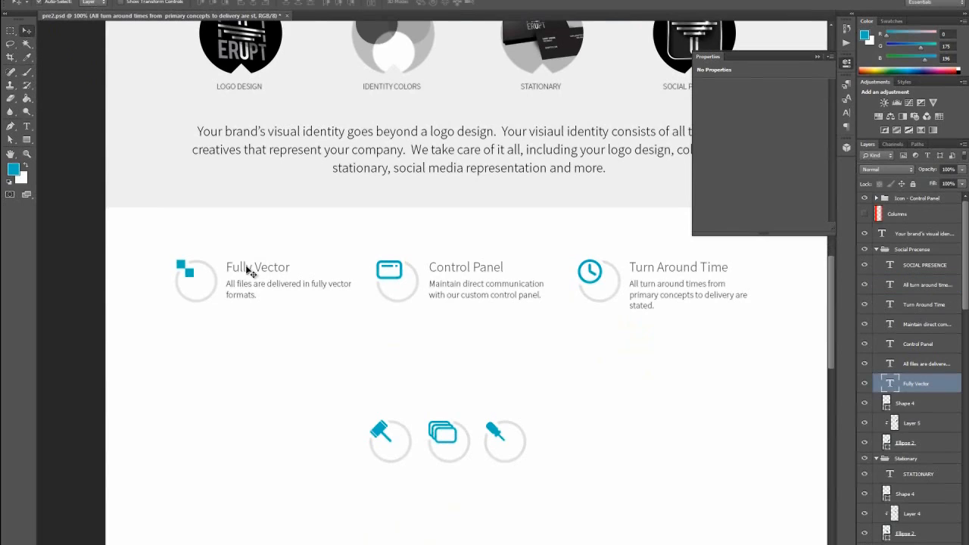
pyautogui.keyDown('shift'); pyautogui.click(255, 284); pyautogui.keyUp('shift')
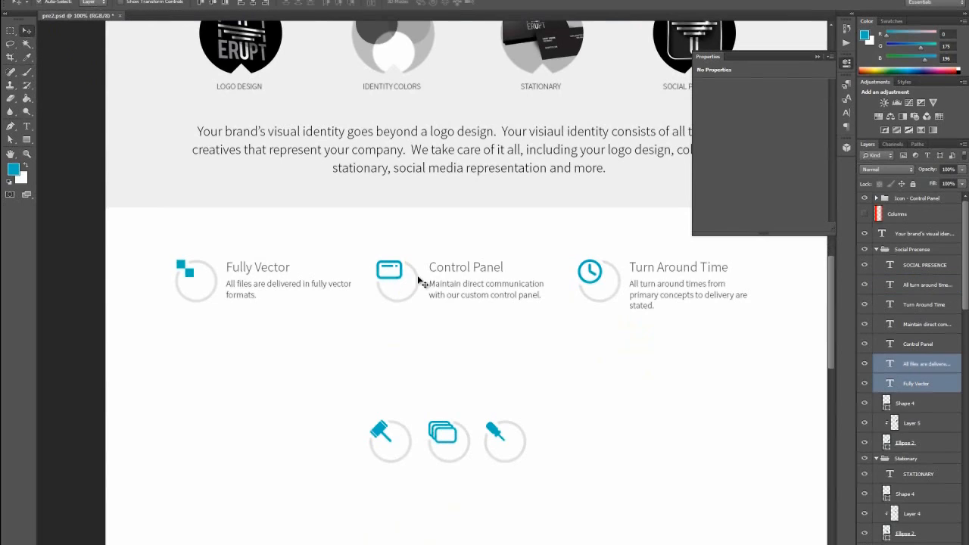
pyautogui.keyDown('shift'); pyautogui.click(454, 271); pyautogui.keyUp('shift')
pyautogui.keyDown('shift'); pyautogui.click(455, 291); pyautogui.keyUp('shift')
pyautogui.keyDown('shift'); pyautogui.click(647, 269); pyautogui.keyUp('shift')
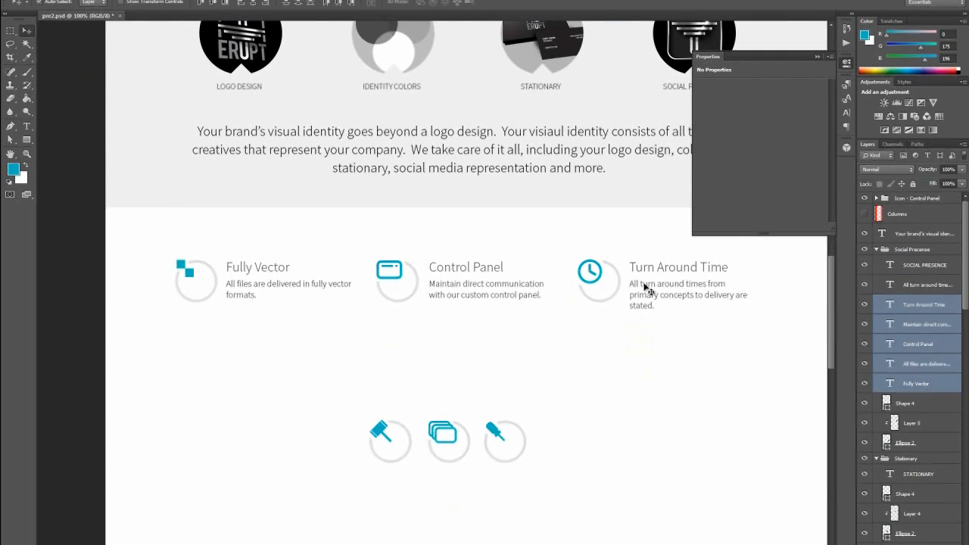
pyautogui.keyDown('shift'); pyautogui.click(649, 288); pyautogui.keyUp('shift')
pyautogui.rightClick(914, 284)
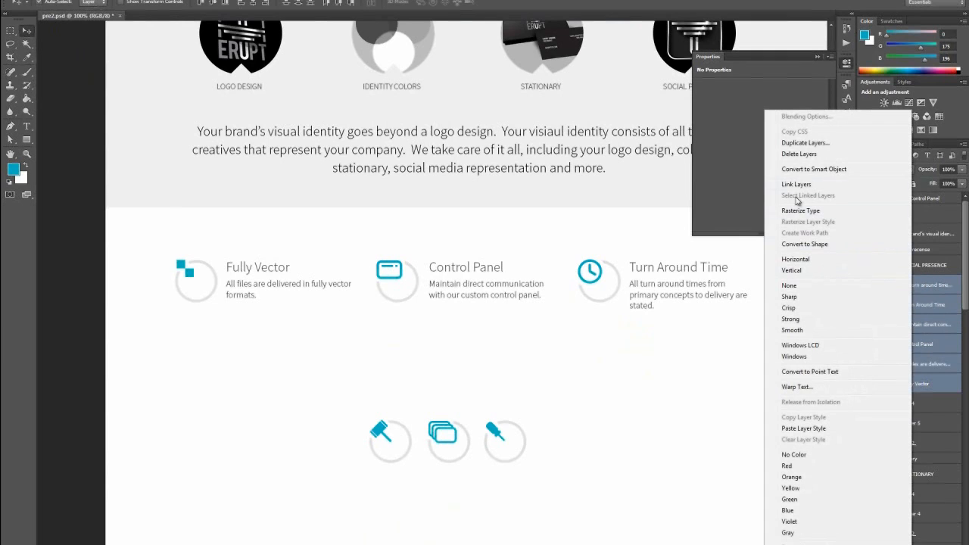
pyautogui.click(798, 141)
pyautogui.press('Return')
pyautogui.moveTo(460, 271); pyautogui.dragTo(521, 346)
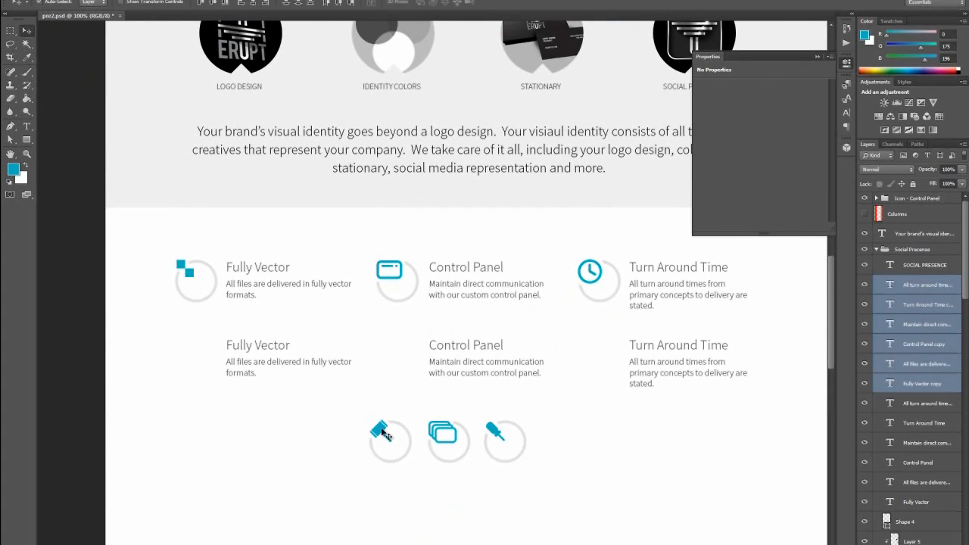
# Move the gavel, stacked-frames and dropper icon groups together to the second row, aligning the gavel ring under the Fully Vector icon
pyautogui.click(93, 3)
pyautogui.click(91, 9)
pyautogui.click(382, 435)
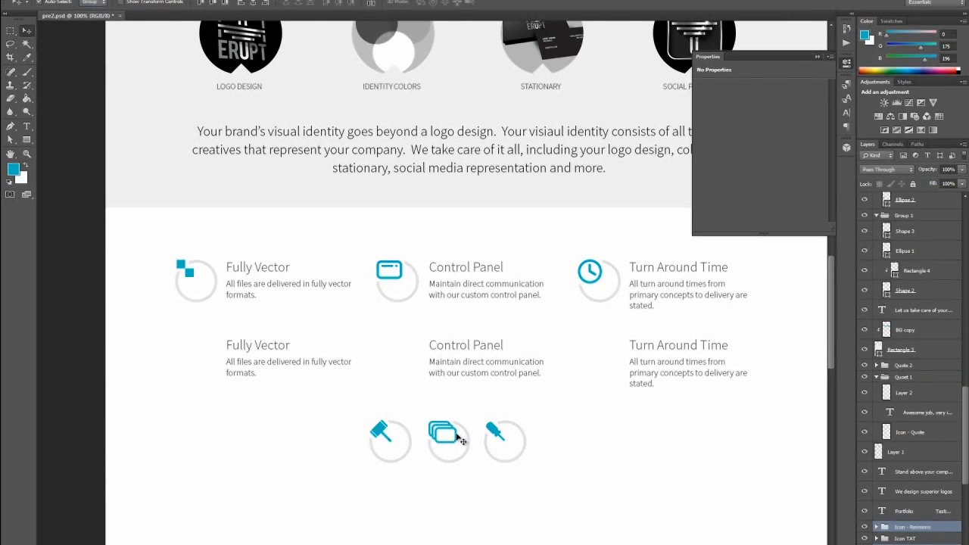
pyautogui.moveTo(493, 430); pyautogui.dragTo(299, 271)
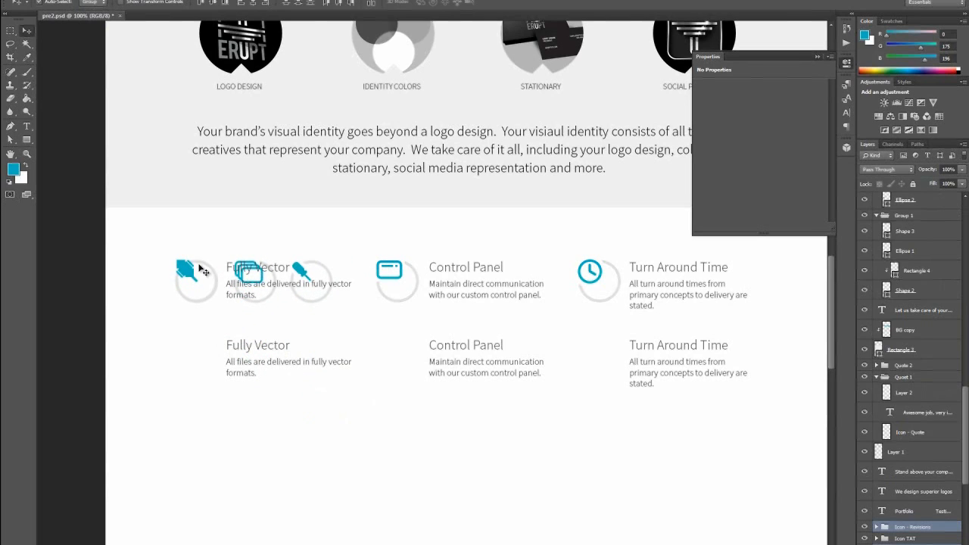
pyautogui.moveTo(187, 275); pyautogui.dragTo(190, 350)
pyautogui.press('Down')
pyautogui.press('Down')
pyautogui.press('Down')
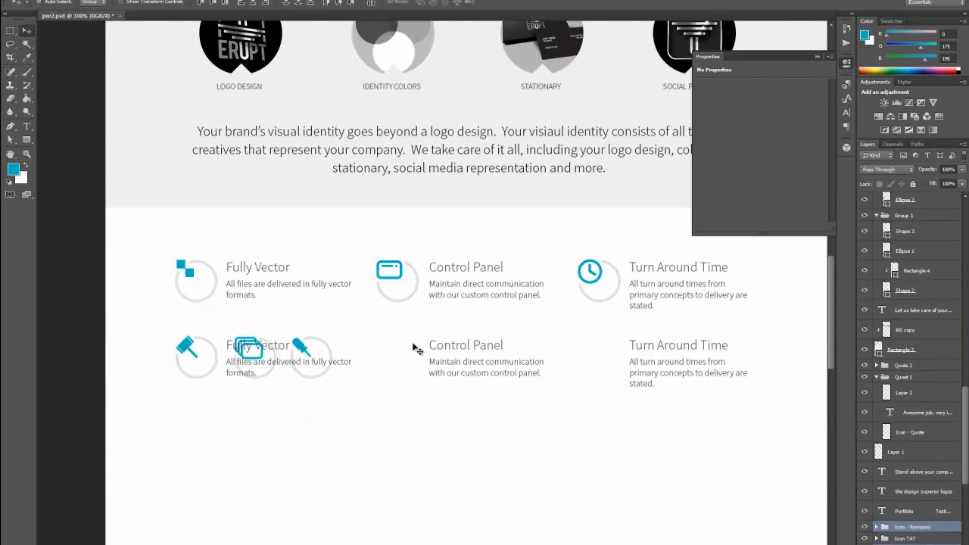
# Move the dropper icon beside the second-row Turn Around Time heading and the stacked-frames icon beside the second-row Control Panel heading
pyautogui.click(318, 342)
pyautogui.moveTo(305, 350); pyautogui.dragTo(596, 352)
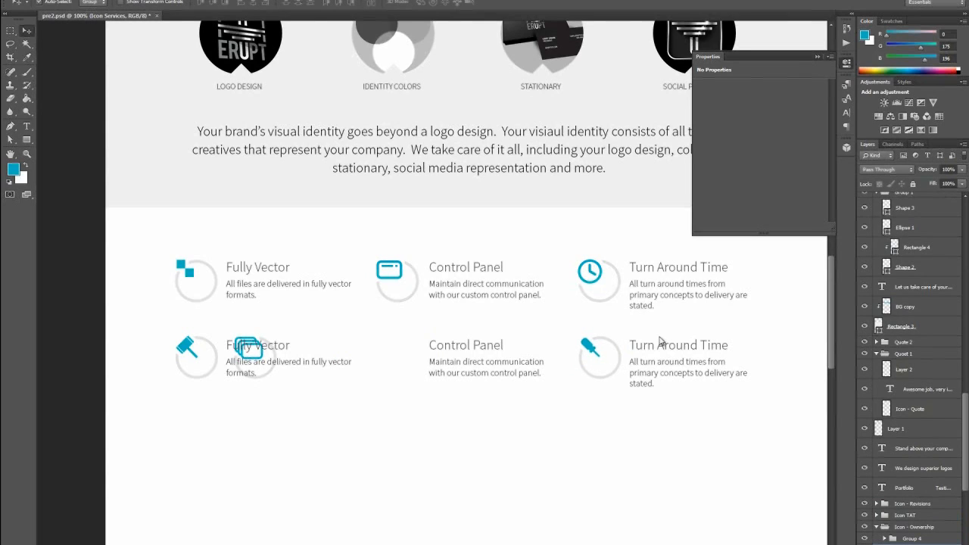
pyautogui.click(275, 380)
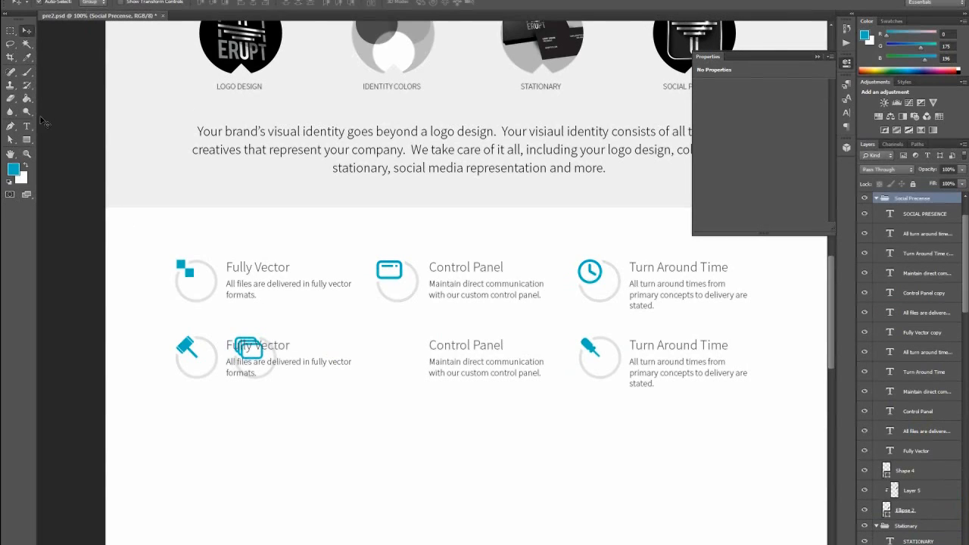
pyautogui.click(27, 153)
pyautogui.press('v')
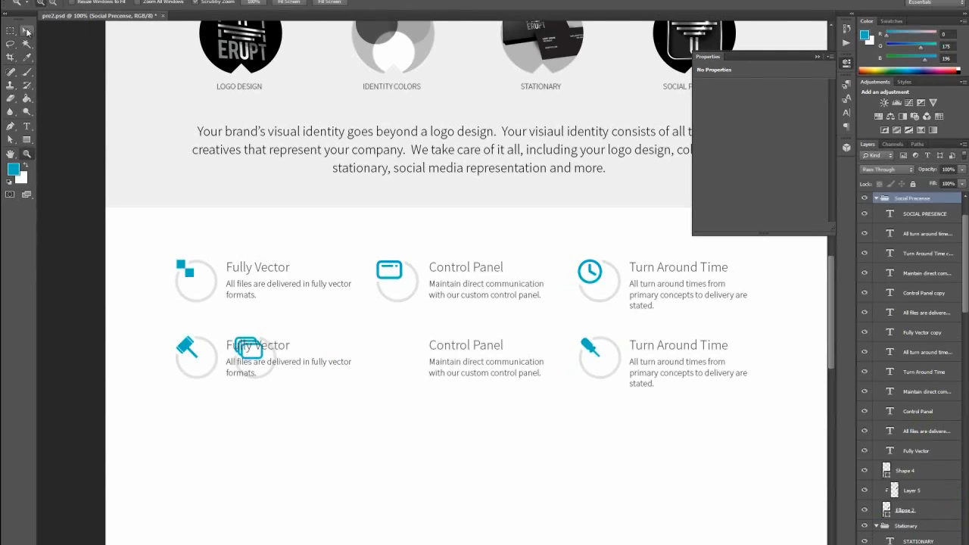
pyautogui.click(193, 346)
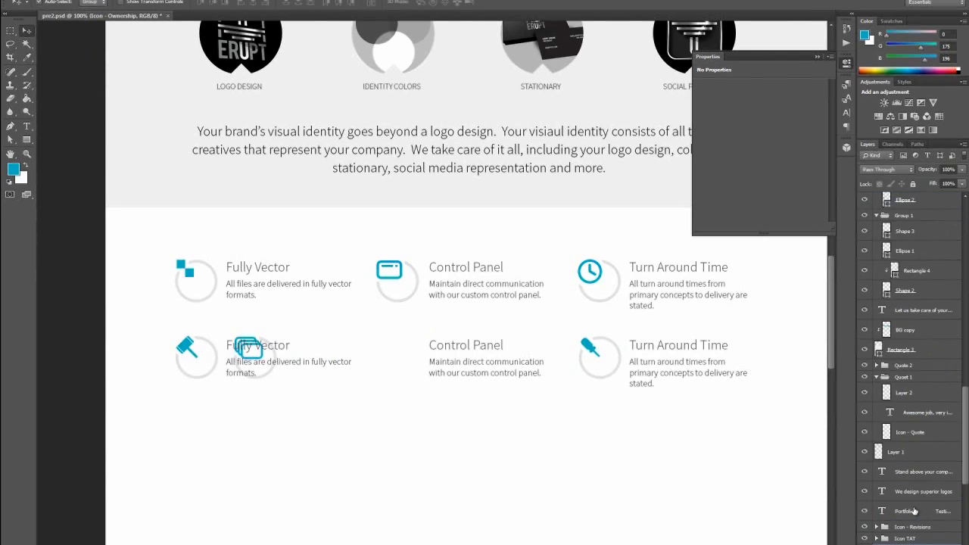
pyautogui.scroll(-2, 916, 512)
pyautogui.scroll(-2, 914, 496)
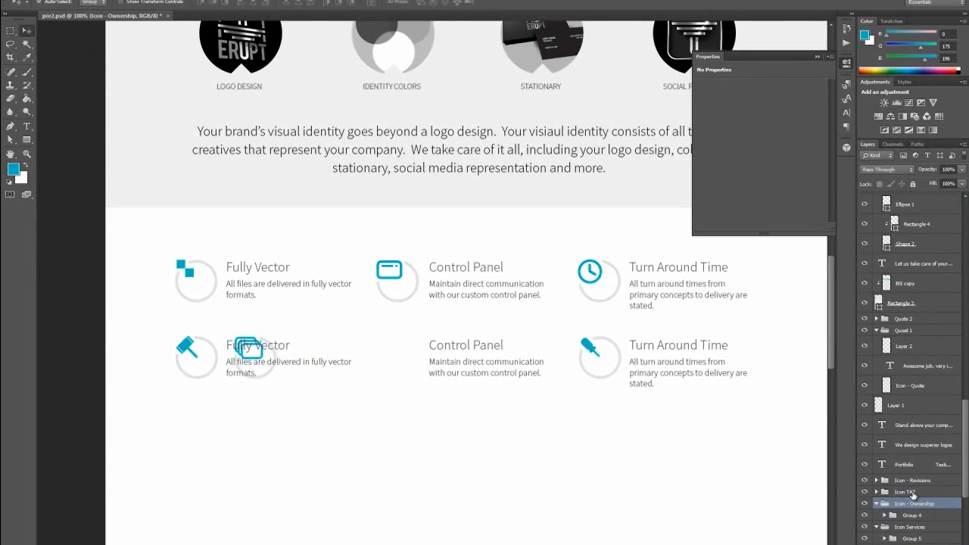
pyautogui.click(918, 458)
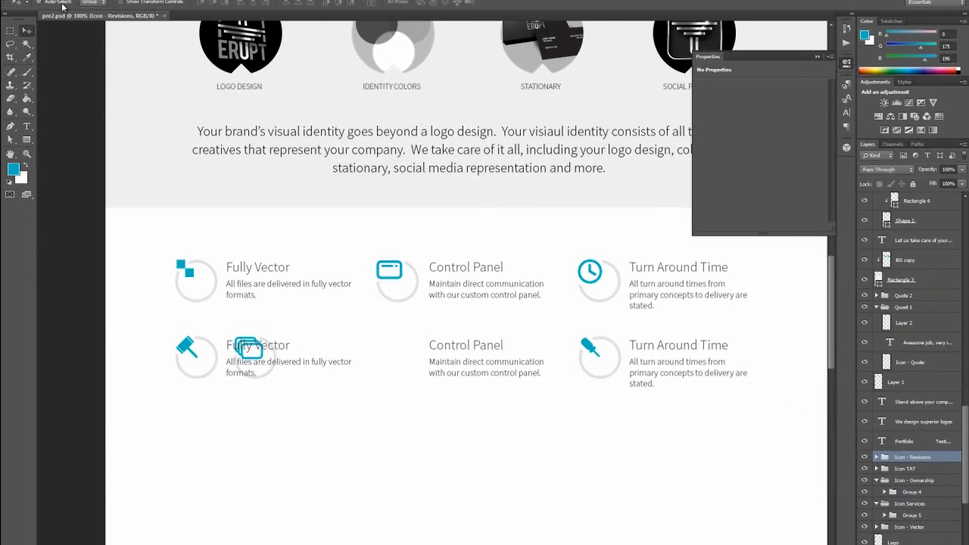
pyautogui.moveTo(249, 361); pyautogui.dragTo(392, 357)
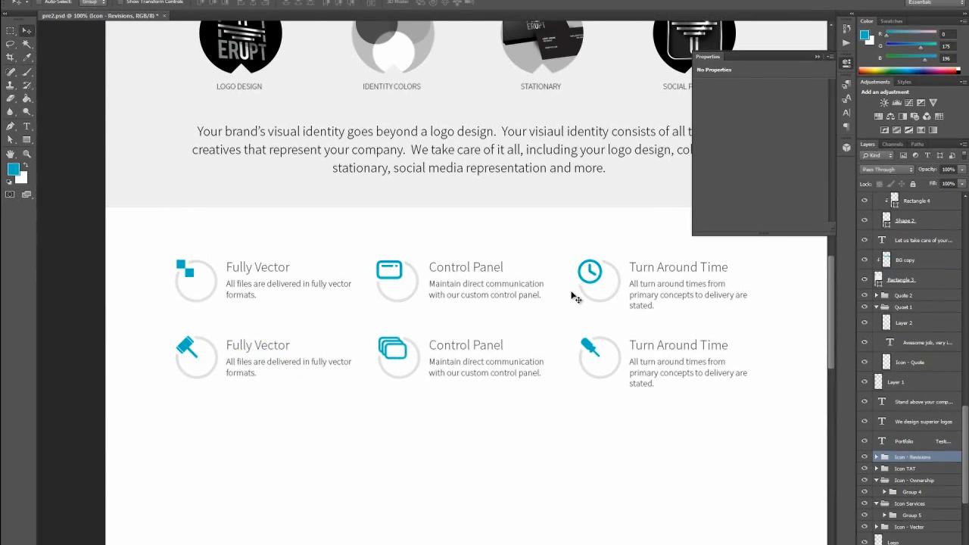
# Replace the heading beside the gavel icon with "Full Ownership"
pyautogui.click(26, 127)
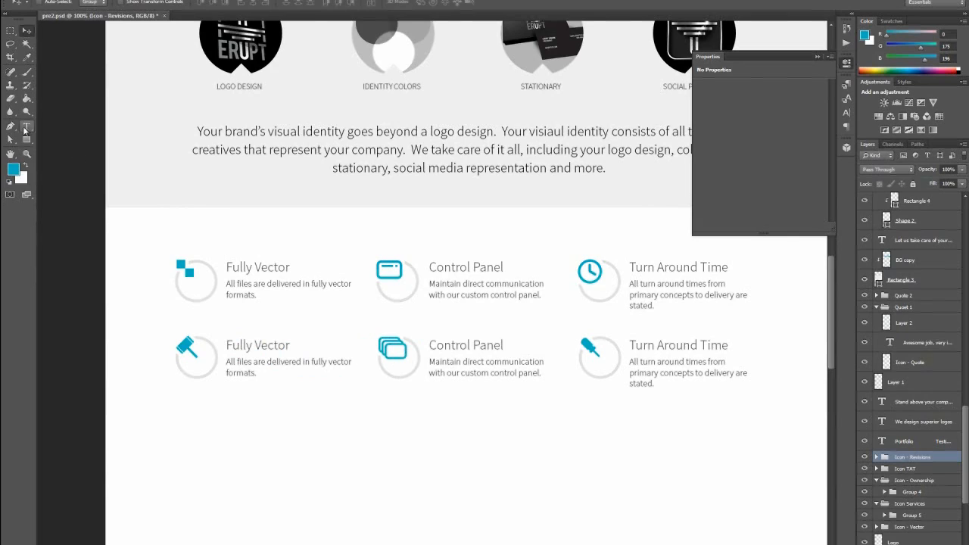
pyautogui.click(244, 349)
pyautogui.hotkey('ctrl', 'a')
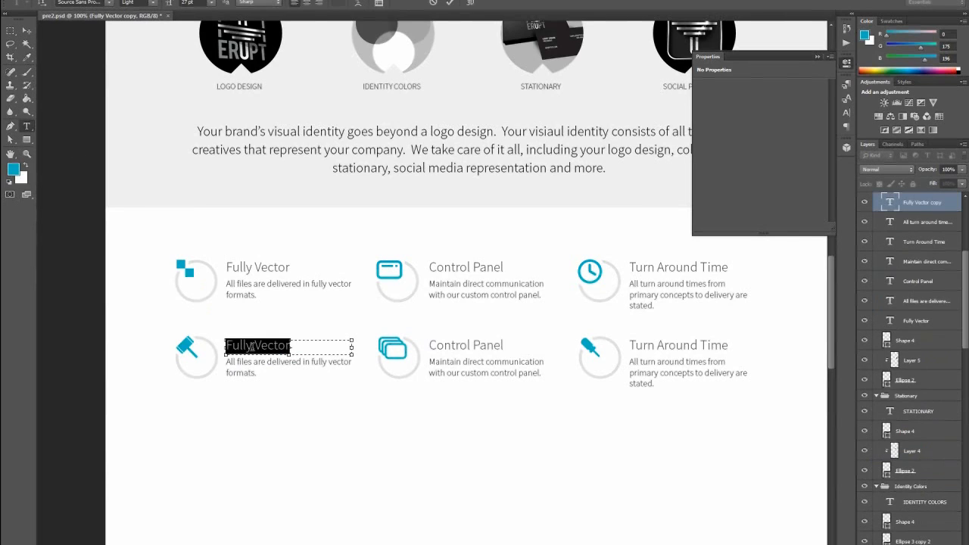
pyautogui.press('BackSpace')
pyautogui.write('Full Owners')
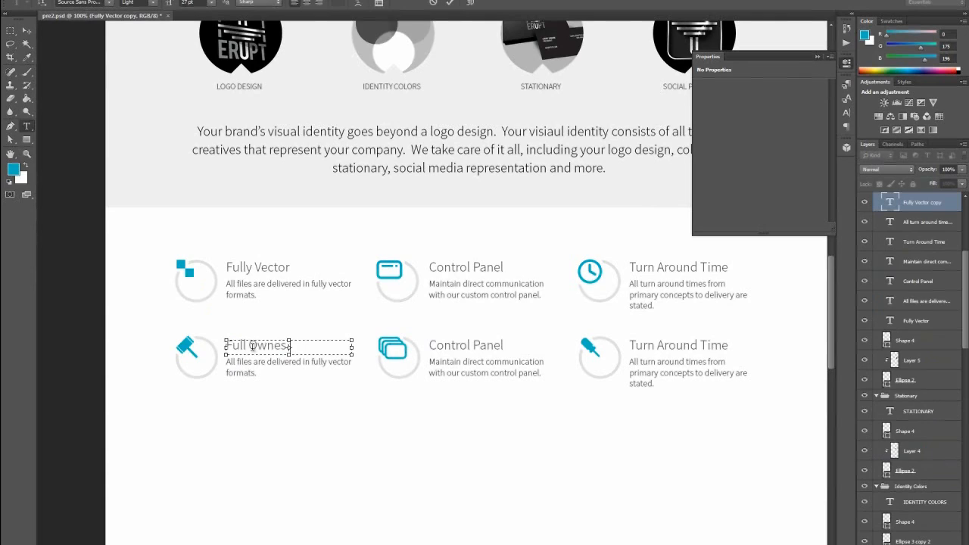
pyautogui.write('hip')
pyautogui.click(27, 127)
# Replace the heading beside the stacked-frames icon with "Unlimited Revisions"
pyautogui.tripleClick(454, 344)
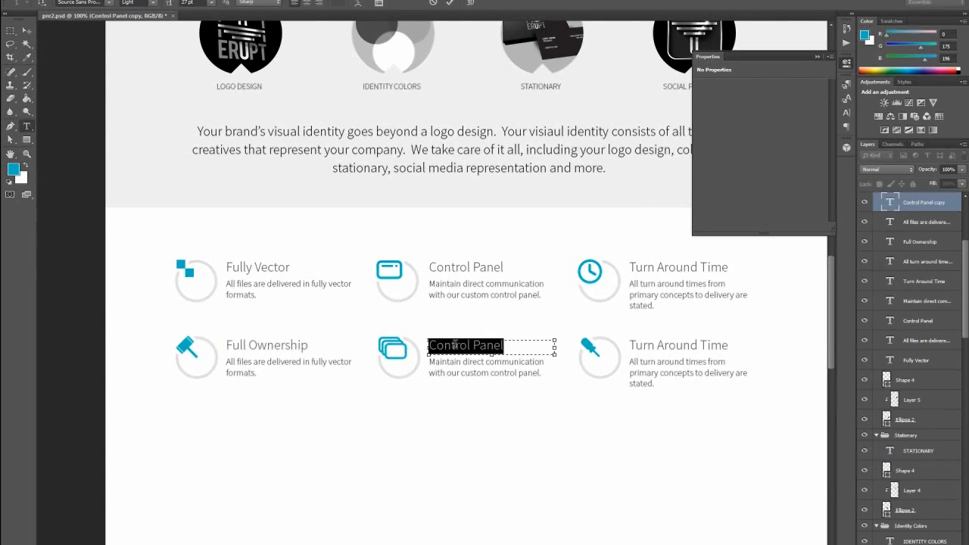
pyautogui.write('Unlimited Revisions')
pyautogui.click(29, 126)
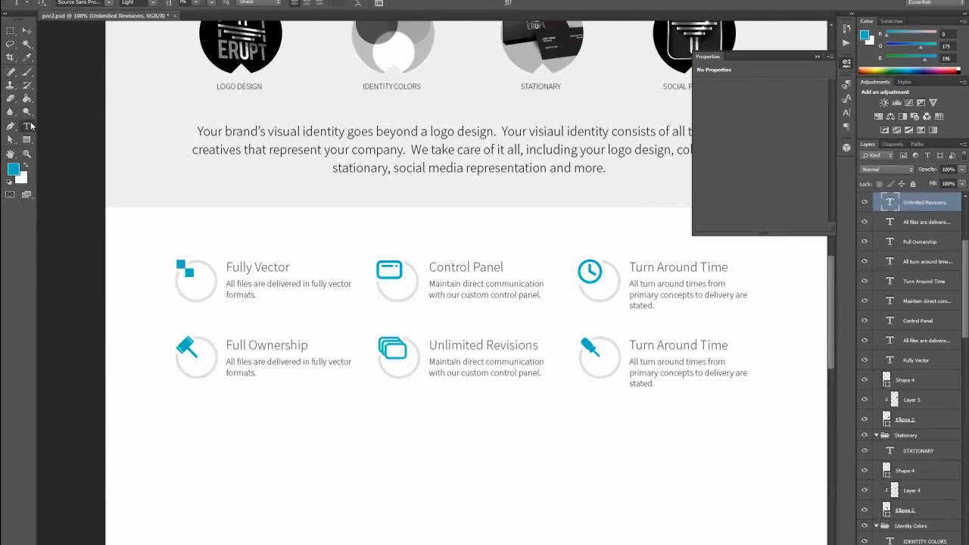
# Replace the heading beside the dropper icon with "Additional Services"
pyautogui.tripleClick(660, 345)
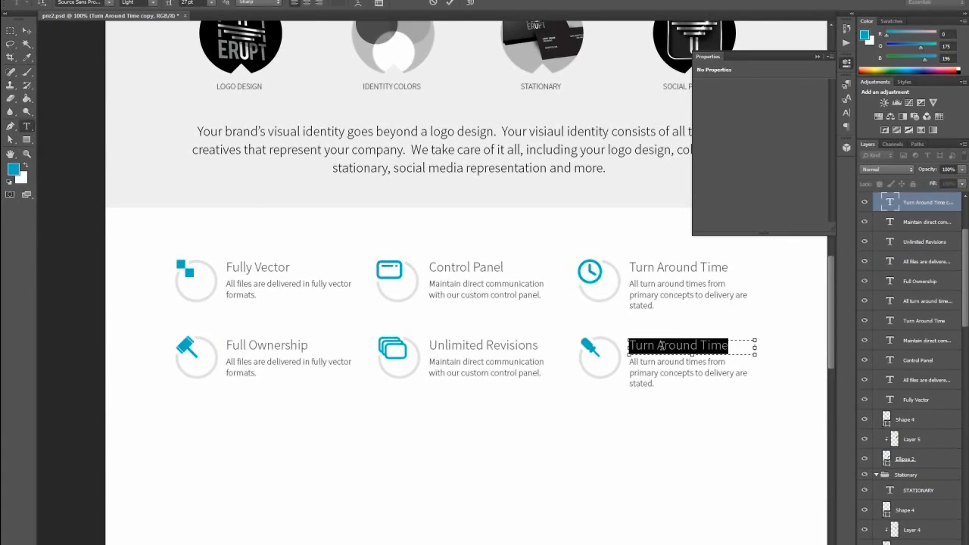
pyautogui.write('Additio')
pyautogui.write('nal services')
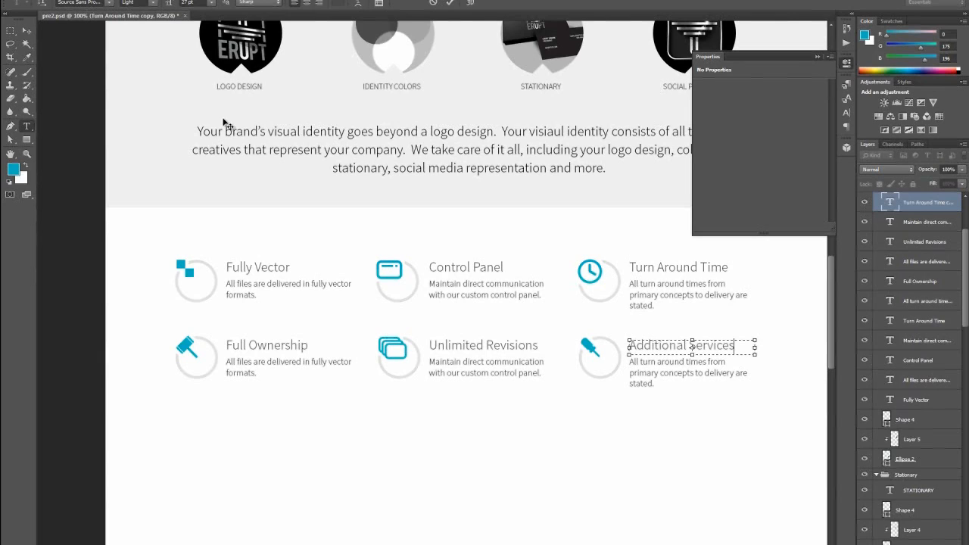
pyautogui.click(27, 126)
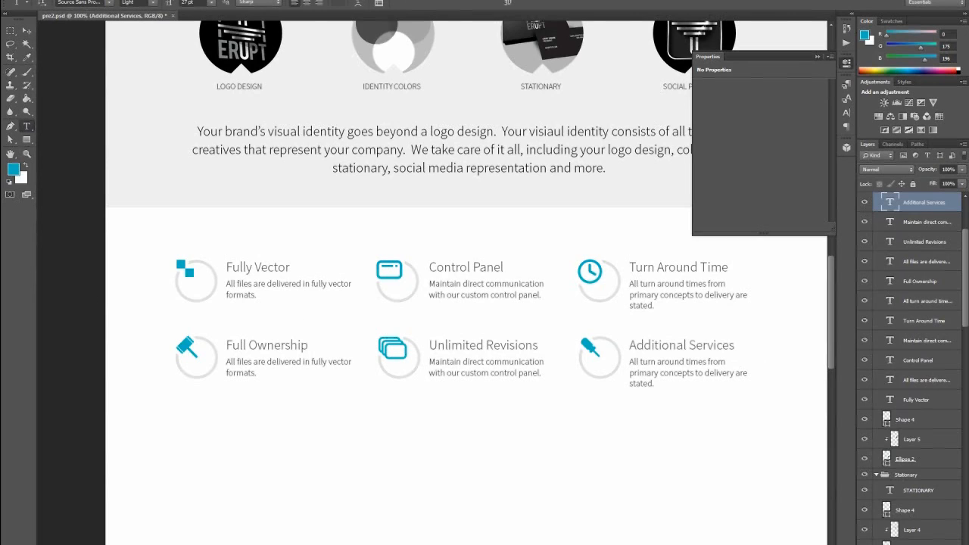
# Replace the description under Full Ownership with "You own all the rights to use the creatives we deliver."
pyautogui.click(287, 367)
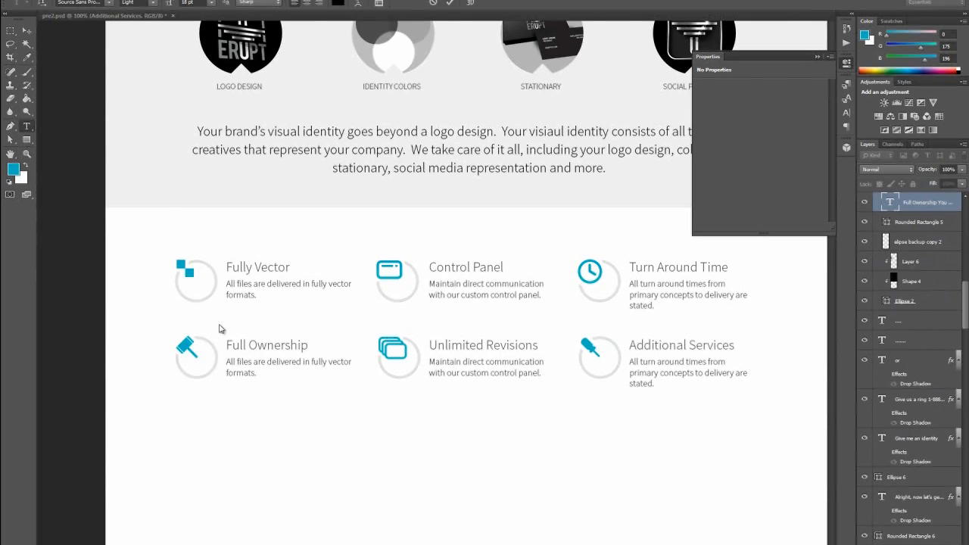
pyautogui.click(27, 126)
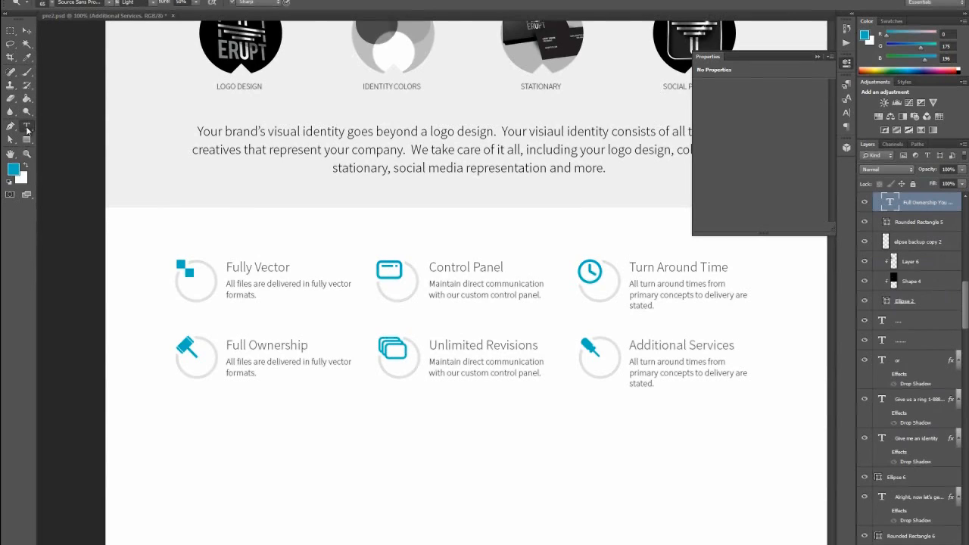
pyautogui.click(244, 369)
pyautogui.hotkey('ctrl', 'a')
pyautogui.write('You own all the rights to use the creatives we deliver.')
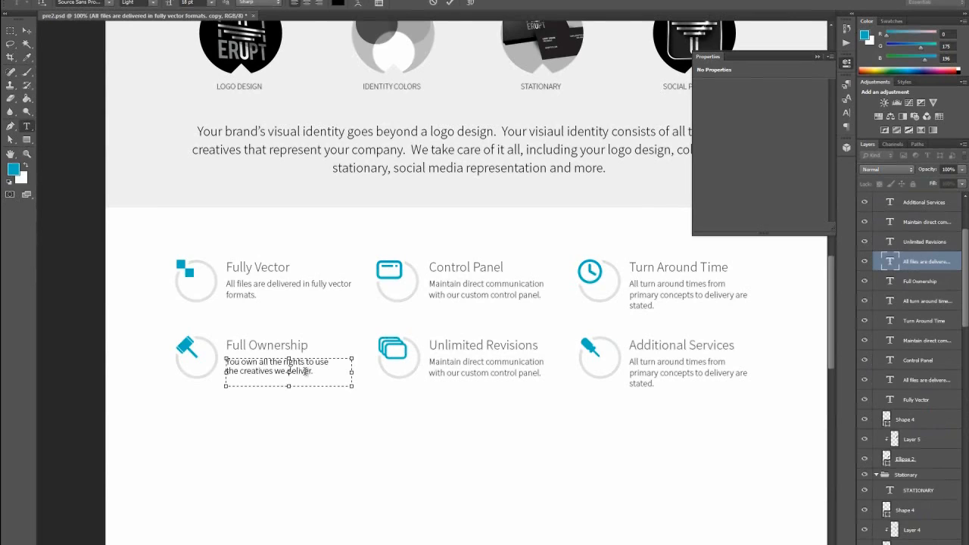
pyautogui.click(17, 98)
# Replace the description under Unlimited Revisions with "Regardless of the package you order, we work with you until you're satifsfied."
pyautogui.hotkey('ctrl', 'Tab')
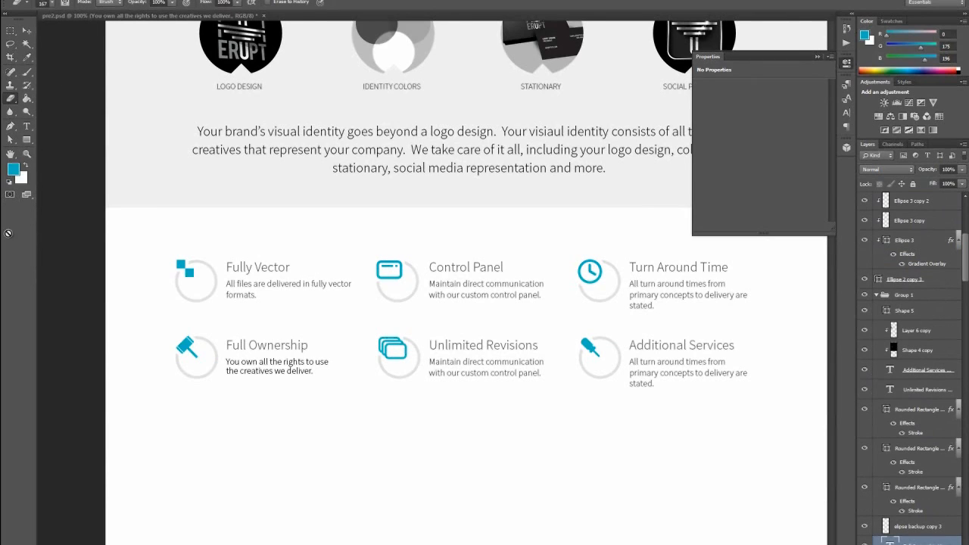
pyautogui.click(26, 125)
pyautogui.click(430, 362)
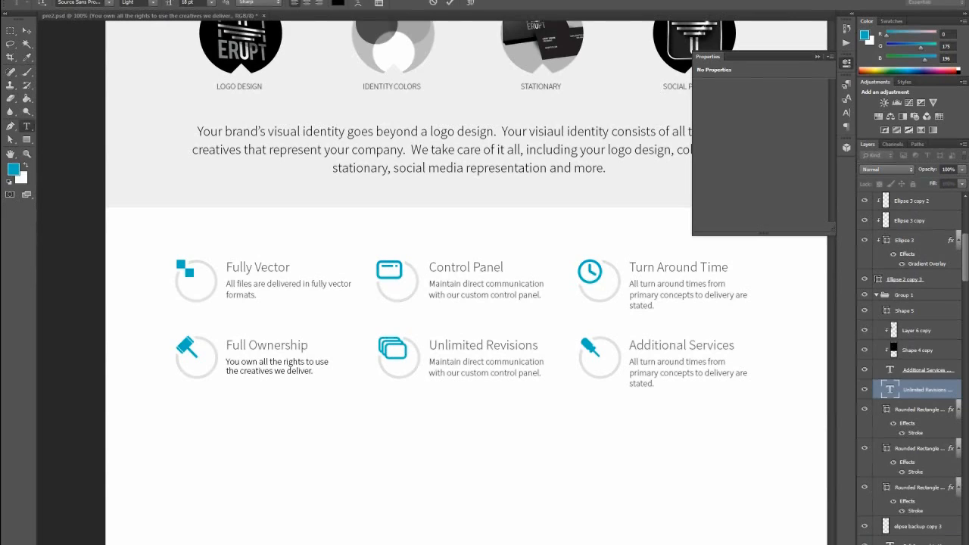
pyautogui.click(455, 357)
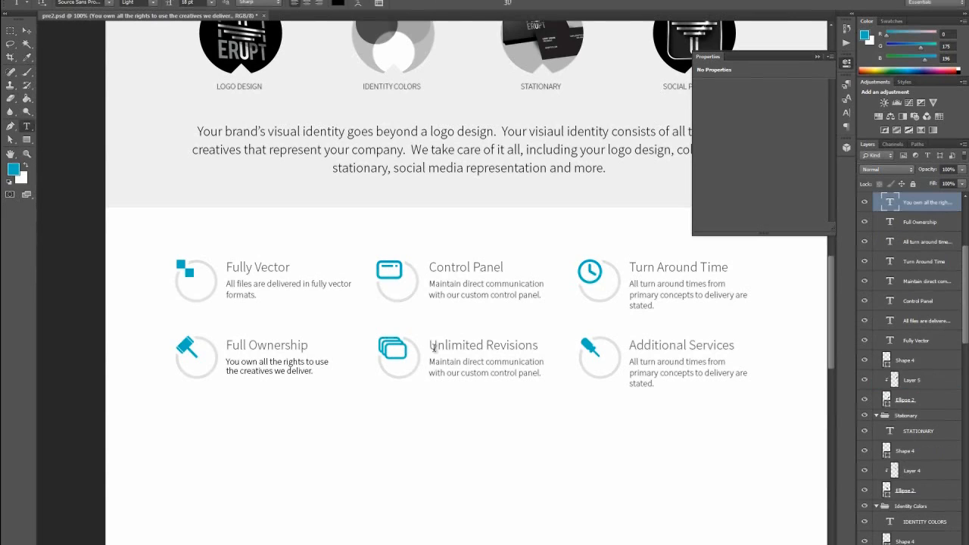
pyautogui.click(433, 363)
pyautogui.hotkey('ctrl', 'a')
pyautogui.write("Regardless of the package you order, we work with you until you're satisfsfied.")
pyautogui.click(27, 33)
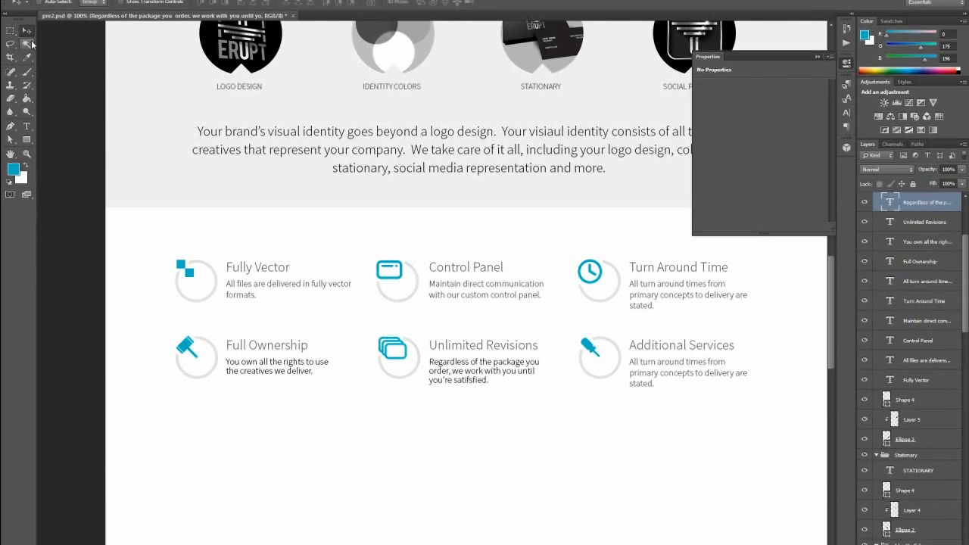
# Replace the description under Additional Services with "Did we mention we're also highly skilled in Web Development and other creative fields?"
pyautogui.click(28, 127)
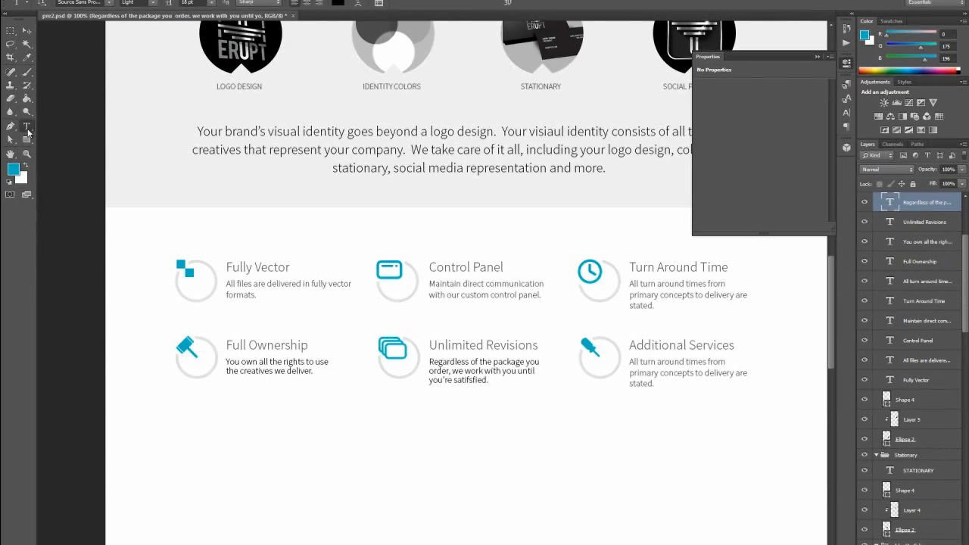
pyautogui.click(927, 505)
pyautogui.click(927, 485)
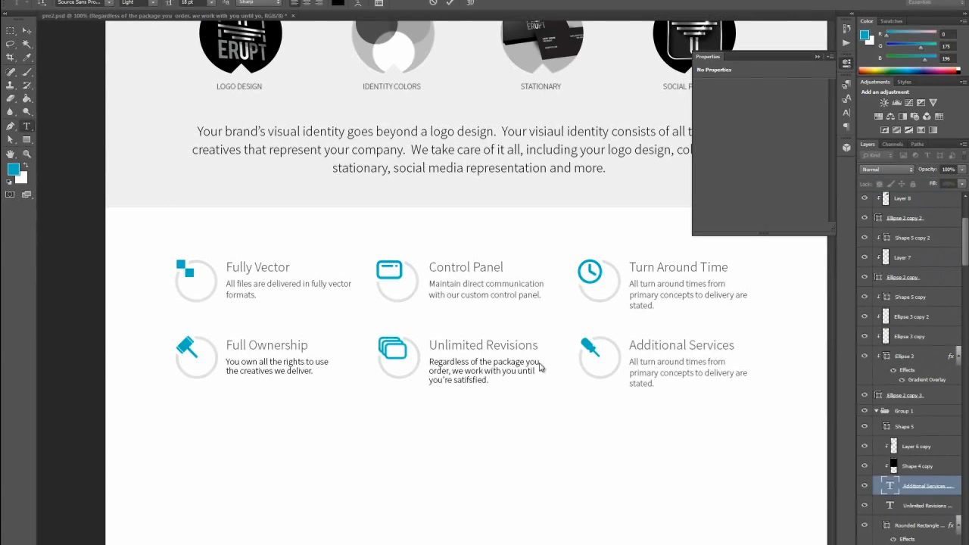
pyautogui.press('Escape')
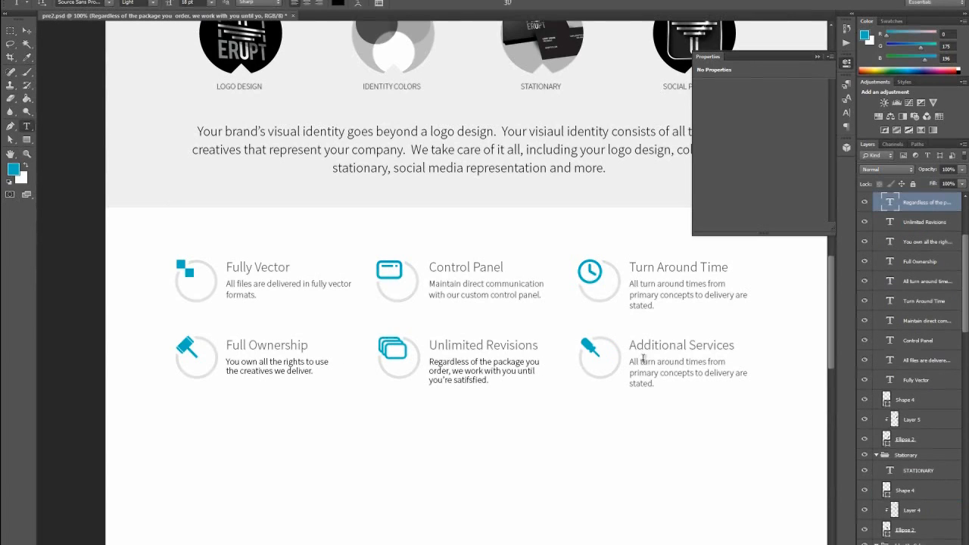
pyautogui.click(642, 380)
pyautogui.hotkey('ctrl', 'a')
pyautogui.write('Did we mention we’re also highly skilled in Web Development and other creative fields?')
pyautogui.click(28, 35)
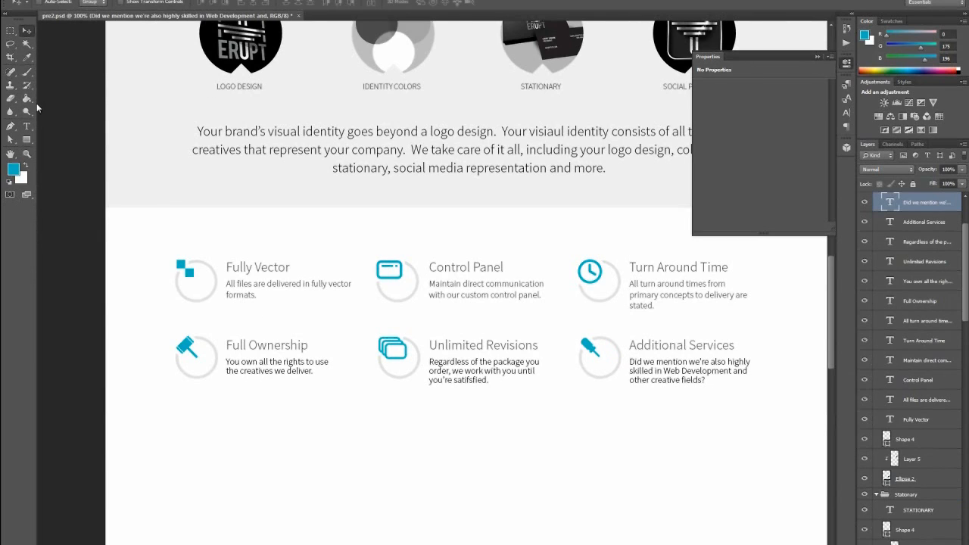
# Check the character settings, including line spacing, of the description under Fully Vector
pyautogui.click(28, 126)
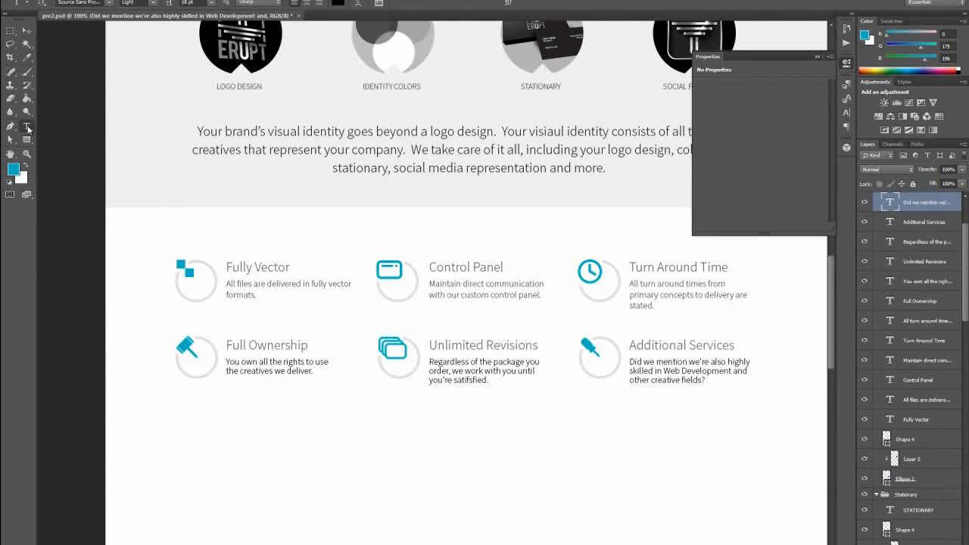
pyautogui.click(298, 283)
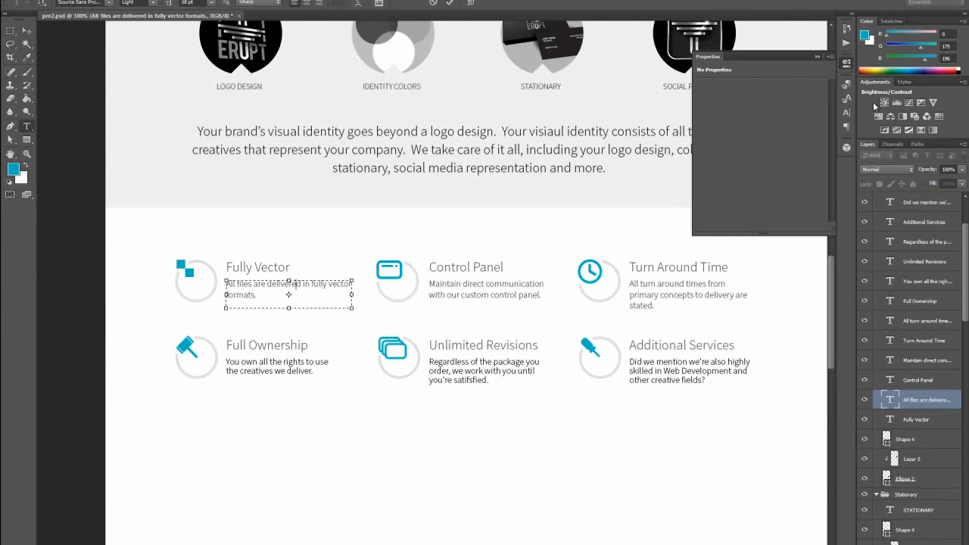
pyautogui.click(849, 99)
pyautogui.click(847, 113)
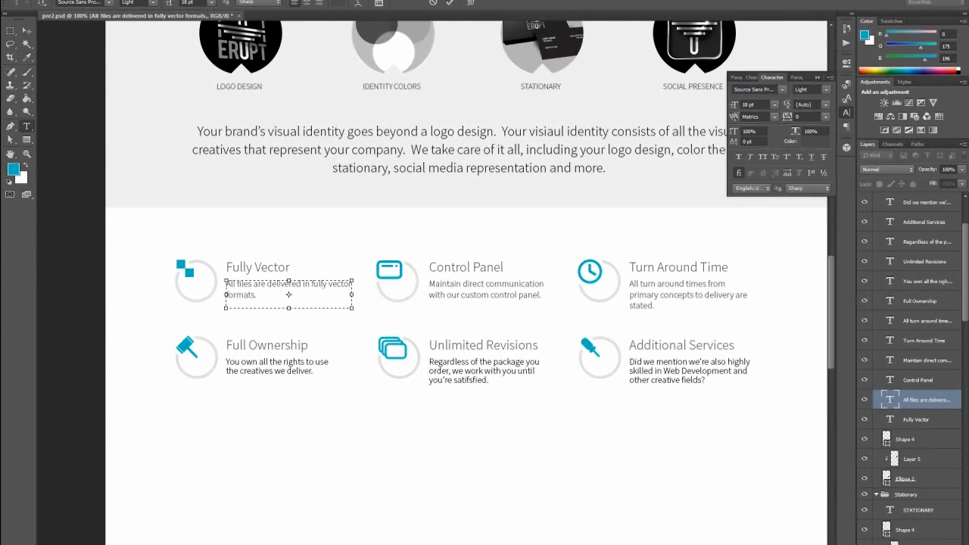
# Switch auto-selection to individual layers and set the leading of the three second-row descriptions to Auto
pyautogui.click(27, 31)
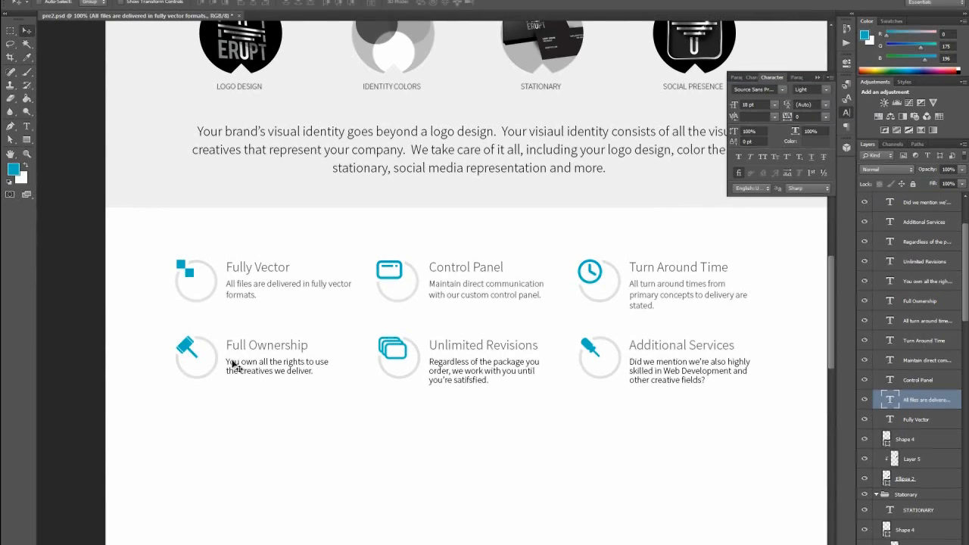
pyautogui.click(290, 375)
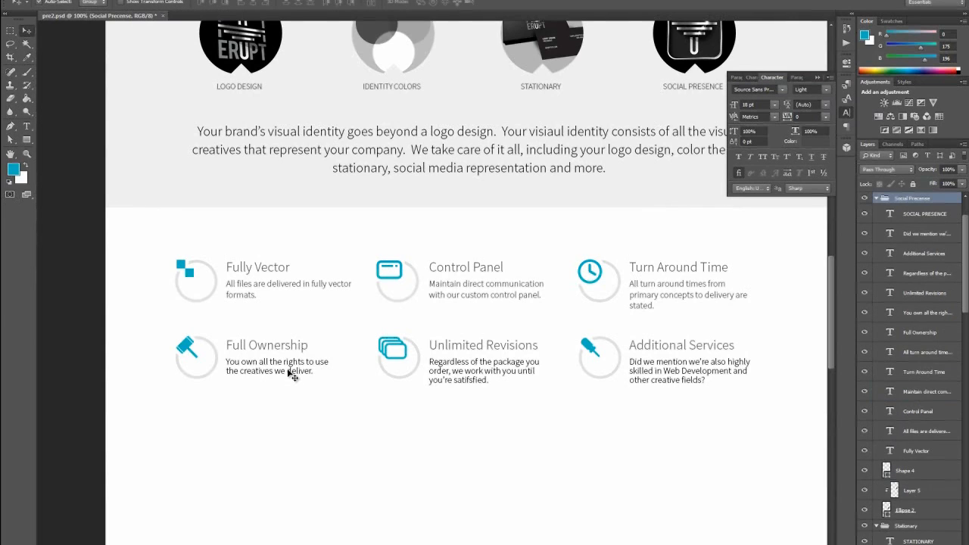
pyautogui.click(93, 3)
pyautogui.click(93, 19)
pyautogui.click(297, 372)
pyautogui.keyDown('shift'); pyautogui.click(496, 368); pyautogui.keyUp('shift')
pyautogui.keyDown('shift'); pyautogui.click(670, 371); pyautogui.keyUp('shift')
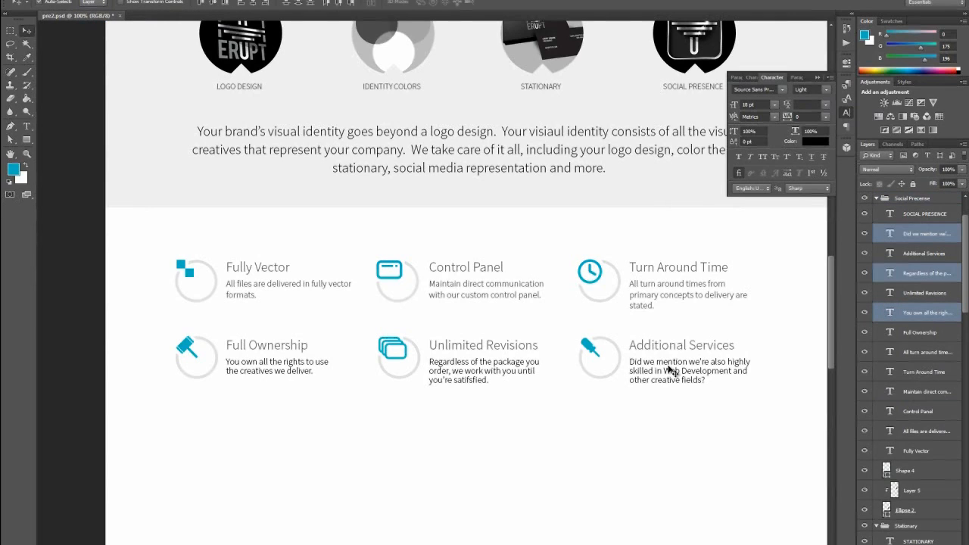
pyautogui.click(808, 106)
pyautogui.click(826, 104)
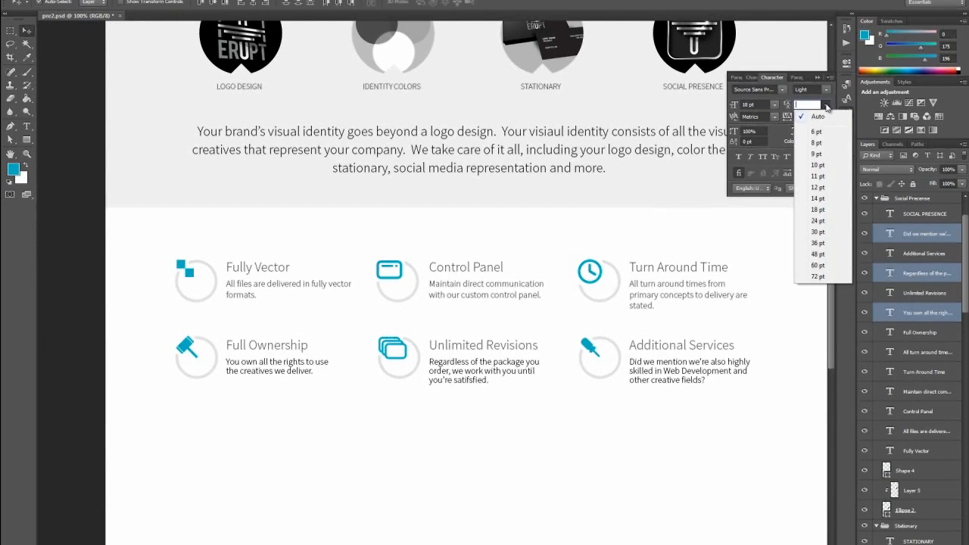
pyautogui.click(824, 116)
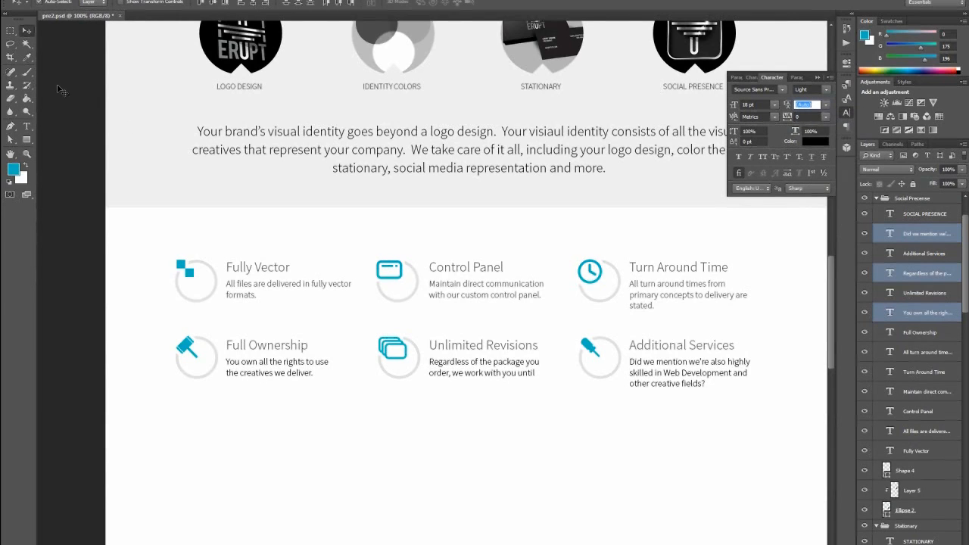
pyautogui.click(27, 32)
pyautogui.click(612, 543)
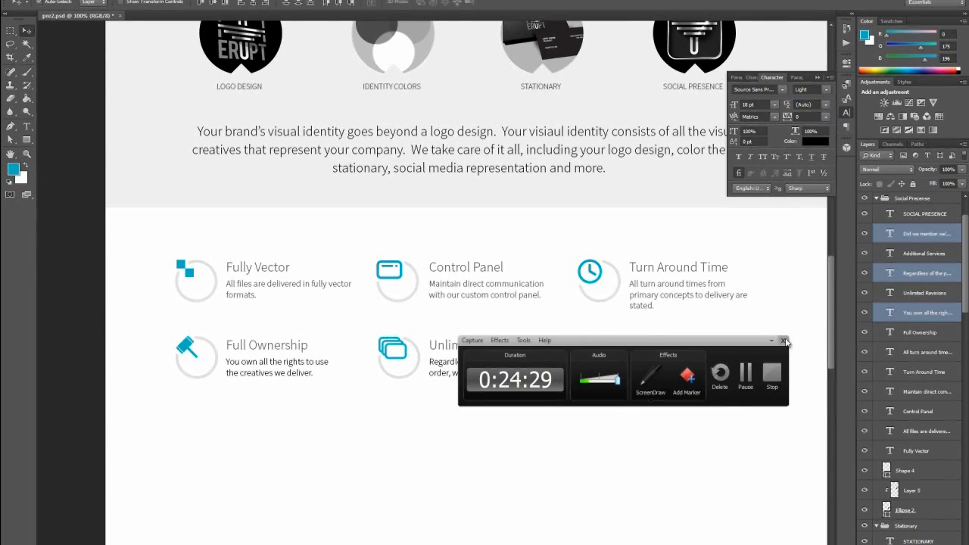
pyautogui.click(771, 341)
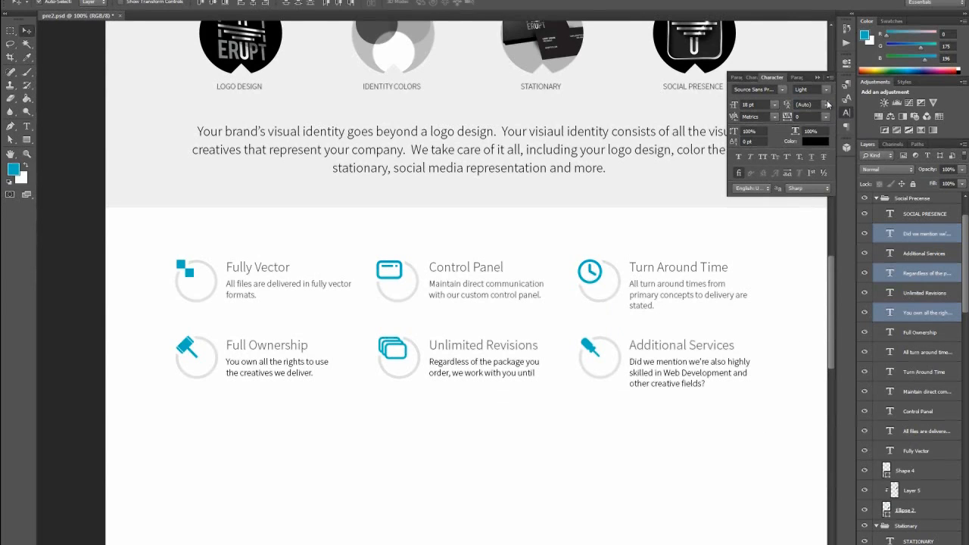
# Close the character settings and select the Additional Services heading
pyautogui.click(847, 114)
pyautogui.moveTo(832, 299); pyautogui.dragTo(830, 338)
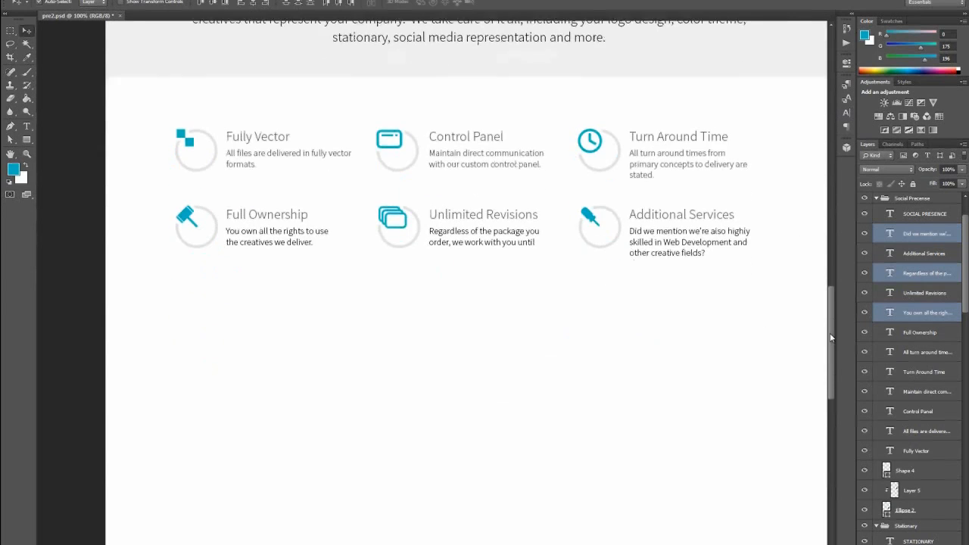
pyautogui.click(681, 187)
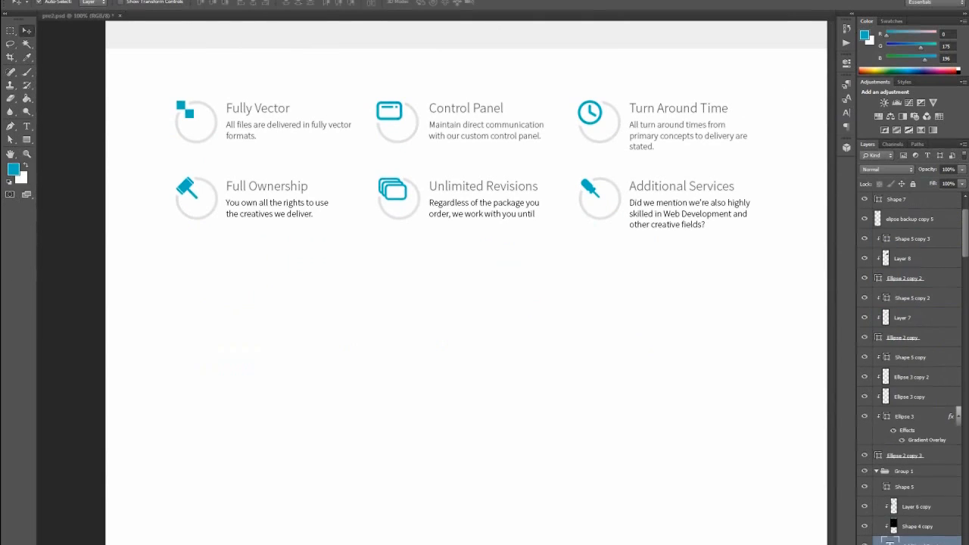